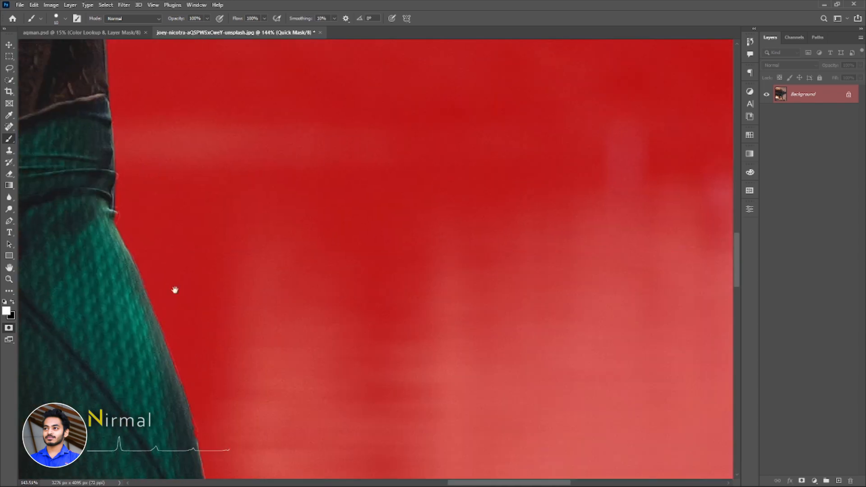
Step: Touch up the quick mask edges around the gloved hand, thigh and arm gap by painting
{"action": "mouse_move", "coordinate": [183, 385]}
{"action": "left_mouse_down"}
{"action": "mouse_move", "coordinate": [117, 236]}
{"action": "mouse_move", "coordinate": [114, 120]}
{"action": "mouse_move", "coordinate": [217, 109]}
{"action": "left_mouse_up"}
{"action": "left_click_drag", "start_coordinate": [172, 203], "coordinate": [530, 458]}
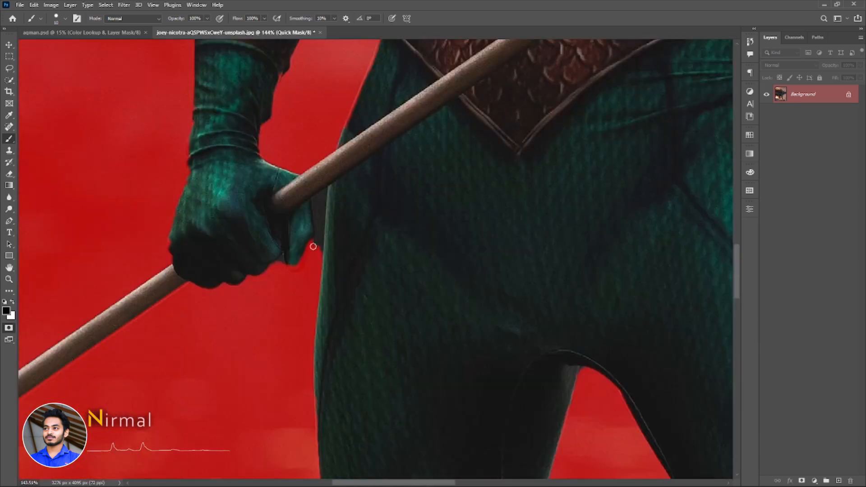
{"action": "left_click_drag", "start_coordinate": [320, 222], "coordinate": [322, 248]}
{"action": "left_click_drag", "start_coordinate": [221, 134], "coordinate": [234, 336]}
{"action": "key", "text": "x"}
{"action": "mouse_move", "coordinate": [320, 224]}
{"action": "left_mouse_down"}
{"action": "mouse_move", "coordinate": [251, 267]}
{"action": "mouse_move", "coordinate": [182, 374]}
{"action": "left_mouse_up"}
{"action": "left_click_drag", "start_coordinate": [198, 298], "coordinate": [223, 190]}
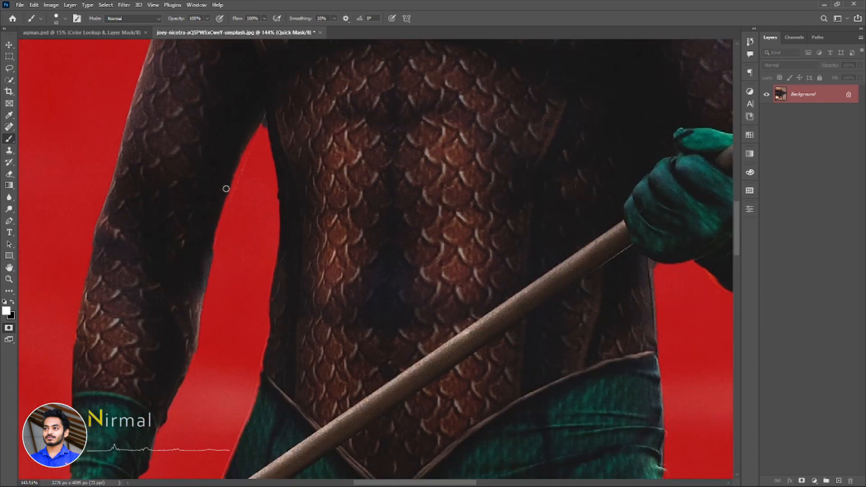
{"action": "left_click_drag", "start_coordinate": [89, 281], "coordinate": [92, 426]}
{"action": "left_click_drag", "start_coordinate": [197, 112], "coordinate": [255, 315]}
Step: Paint loose hair strands around the crown into the quick mask selection with a small Soft Round brush
{"action": "scroll", "coordinate": [292, 212], "scroll_direction": "up", "scroll_amount": 5}
{"action": "right_click", "coordinate": [394, 158]}
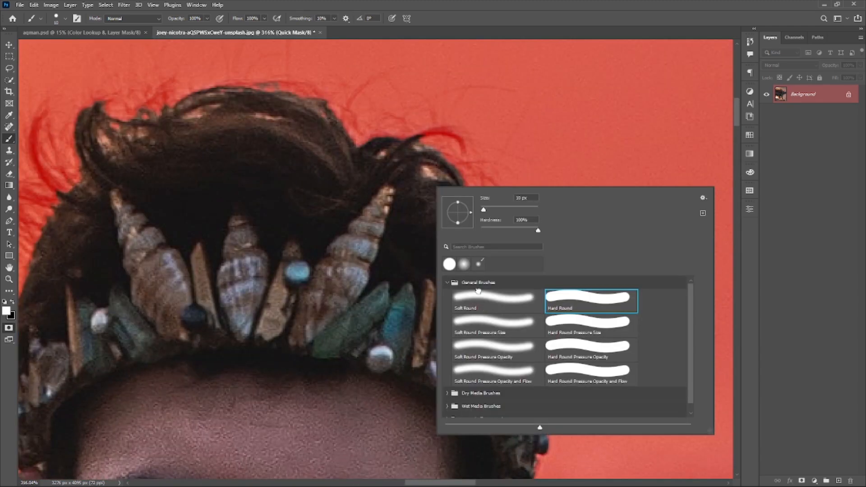
{"action": "double_click", "coordinate": [483, 305]}
{"action": "key", "text": "bracketleft"}
{"action": "key", "text": "bracketleft"}
{"action": "key", "text": "bracketleft"}
{"action": "key", "text": "bracketleft"}
{"action": "key", "text": "bracketleft"}
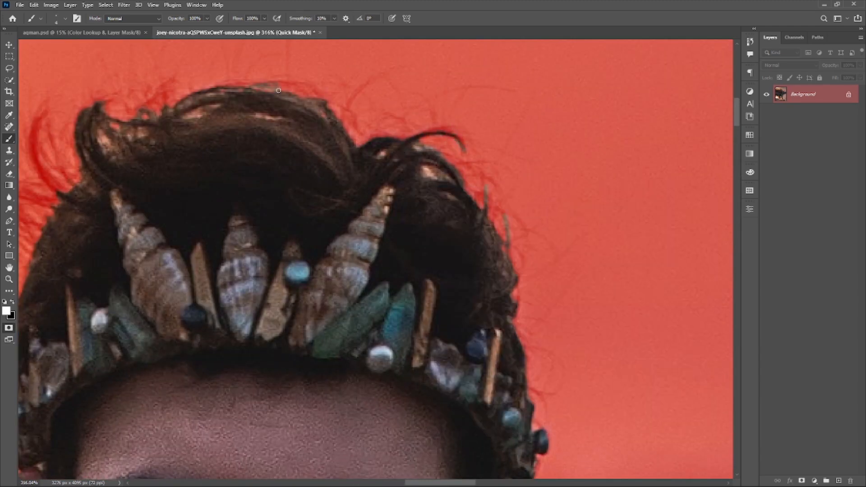
{"action": "left_click_drag", "start_coordinate": [34, 199], "coordinate": [105, 209]}
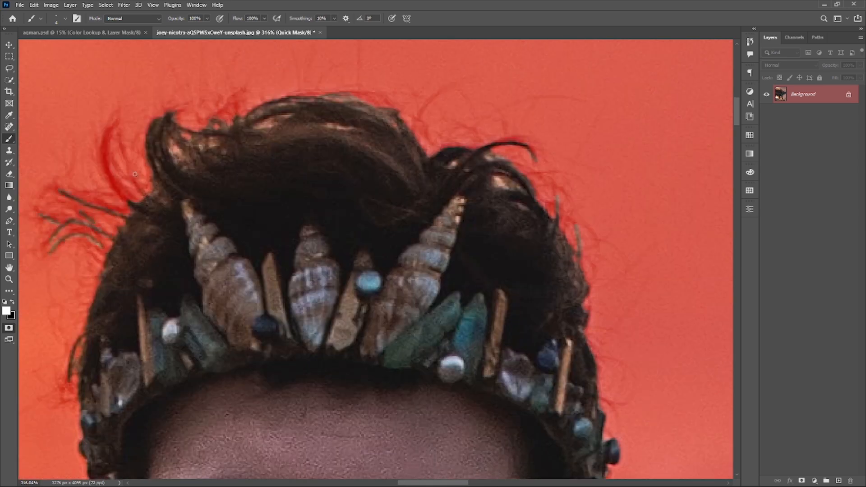
Step: Fix the lower mask edges and paint the rock ledge around the feet into the selection with an enlarged brush
{"action": "scroll", "coordinate": [106, 163], "scroll_direction": "down", "scroll_amount": 5}
{"action": "left_click_drag", "start_coordinate": [377, 408], "coordinate": [385, 172]}
{"action": "scroll", "coordinate": [282, 198], "scroll_direction": "up", "scroll_amount": 4}
{"action": "left_click_drag", "start_coordinate": [291, 220], "coordinate": [305, 237]}
{"action": "key", "text": "x"}
{"action": "scroll", "coordinate": [307, 223], "scroll_direction": "down", "scroll_amount": 5}
{"action": "mouse_move", "coordinate": [627, 406]}
{"action": "left_mouse_down"}
{"action": "mouse_move", "coordinate": [444, 275]}
{"action": "mouse_move", "coordinate": [480, 241]}
{"action": "left_mouse_up"}
{"action": "scroll", "coordinate": [443, 275], "scroll_direction": "up", "scroll_amount": 4}
{"action": "scroll", "coordinate": [512, 286], "scroll_direction": "down", "scroll_amount": 4}
{"action": "mouse_move", "coordinate": [487, 433]}
{"action": "left_mouse_down"}
{"action": "mouse_move", "coordinate": [394, 312]}
{"action": "mouse_move", "coordinate": [631, 225]}
{"action": "left_mouse_up"}
{"action": "scroll", "coordinate": [170, 286], "scroll_direction": "up", "scroll_amount": 4}
{"action": "key", "text": "bracketright"}
{"action": "key", "text": "bracketright"}
{"action": "key", "text": "bracketright"}
{"action": "key", "text": "bracketright"}
{"action": "key", "text": "bracketright"}
{"action": "key", "text": "bracketright"}
{"action": "key", "text": "bracketright"}
{"action": "mouse_move", "coordinate": [170, 286]}
{"action": "left_mouse_down"}
{"action": "mouse_move", "coordinate": [231, 283]}
{"action": "mouse_move", "coordinate": [470, 347]}
{"action": "mouse_move", "coordinate": [491, 363]}
{"action": "left_mouse_up"}
{"action": "left_click_drag", "start_coordinate": [491, 364], "coordinate": [140, 348]}
{"action": "left_click_drag", "start_coordinate": [139, 347], "coordinate": [659, 365]}
{"action": "left_click_drag", "start_coordinate": [659, 365], "coordinate": [251, 317]}
{"action": "left_click_drag", "start_coordinate": [407, 347], "coordinate": [642, 326]}
{"action": "mouse_move", "coordinate": [656, 330]}
{"action": "left_mouse_down"}
{"action": "mouse_move", "coordinate": [329, 336]}
{"action": "mouse_move", "coordinate": [587, 333]}
{"action": "left_mouse_up"}
{"action": "mouse_move", "coordinate": [695, 350]}
{"action": "left_mouse_down"}
{"action": "mouse_move", "coordinate": [381, 336]}
{"action": "mouse_move", "coordinate": [635, 323]}
{"action": "mouse_move", "coordinate": [296, 301]}
{"action": "left_mouse_up"}
{"action": "left_click_drag", "start_coordinate": [296, 301], "coordinate": [503, 421]}
{"action": "left_click_drag", "start_coordinate": [465, 363], "coordinate": [361, 184]}
{"action": "left_click_drag", "start_coordinate": [400, 241], "coordinate": [439, 383]}
{"action": "scroll", "coordinate": [361, 316], "scroll_direction": "down", "scroll_amount": 4}
Step: Paint the remaining foreground rock into the quick mask selection with an even larger brush
{"action": "key", "text": "bracketright"}
{"action": "key", "text": "bracketright"}
{"action": "key", "text": "bracketright"}
{"action": "key", "text": "bracketright"}
{"action": "key", "text": "bracketright"}
{"action": "key", "text": "bracketright"}
{"action": "key", "text": "bracketright"}
{"action": "left_click_drag", "start_coordinate": [120, 228], "coordinate": [215, 393]}
{"action": "mouse_move", "coordinate": [178, 343]}
{"action": "left_mouse_down"}
{"action": "mouse_move", "coordinate": [310, 391]}
{"action": "mouse_move", "coordinate": [500, 420]}
{"action": "left_mouse_up"}
{"action": "mouse_move", "coordinate": [474, 397]}
{"action": "left_mouse_down"}
{"action": "mouse_move", "coordinate": [228, 383]}
{"action": "mouse_move", "coordinate": [510, 404]}
{"action": "left_mouse_up"}
{"action": "left_click_drag", "start_coordinate": [433, 343], "coordinate": [326, 366]}
{"action": "left_click_drag", "start_coordinate": [326, 365], "coordinate": [593, 343]}
{"action": "mouse_move", "coordinate": [545, 405]}
{"action": "left_mouse_down"}
{"action": "mouse_move", "coordinate": [174, 286]}
{"action": "mouse_move", "coordinate": [485, 309]}
{"action": "left_mouse_up"}
{"action": "mouse_move", "coordinate": [485, 309]}
{"action": "left_mouse_down"}
{"action": "mouse_move", "coordinate": [201, 257]}
{"action": "mouse_move", "coordinate": [255, 419]}
{"action": "mouse_move", "coordinate": [392, 406]}
{"action": "left_mouse_up"}
{"action": "left_click_drag", "start_coordinate": [455, 406], "coordinate": [288, 324]}
{"action": "mouse_move", "coordinate": [288, 360]}
{"action": "left_mouse_down"}
{"action": "mouse_move", "coordinate": [637, 313]}
{"action": "mouse_move", "coordinate": [323, 322]}
{"action": "left_mouse_up"}
{"action": "scroll", "coordinate": [323, 323], "scroll_direction": "down", "scroll_amount": 12}
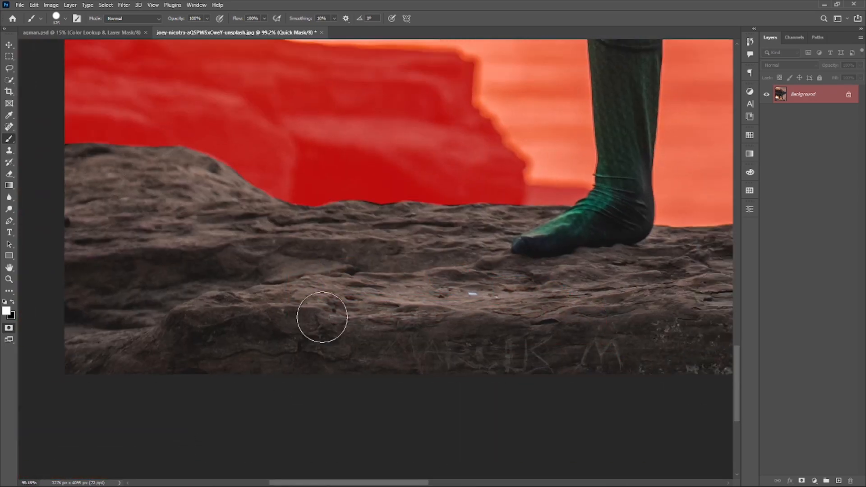
Step: Exit quick mask, refine the selection in Select and Mask with Smooth 10, and output it as a layer mask
{"action": "key", "text": "q"}
{"action": "left_click", "coordinate": [9, 80]}
{"action": "left_click", "coordinate": [314, 19]}
{"action": "scroll", "coordinate": [443, 118], "scroll_direction": "up", "scroll_amount": 10}
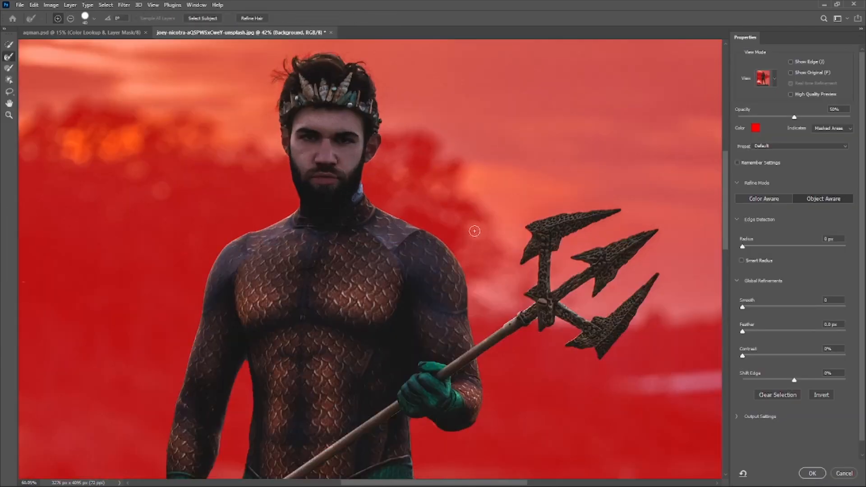
{"action": "left_click_drag", "start_coordinate": [748, 307], "coordinate": [754, 307]}
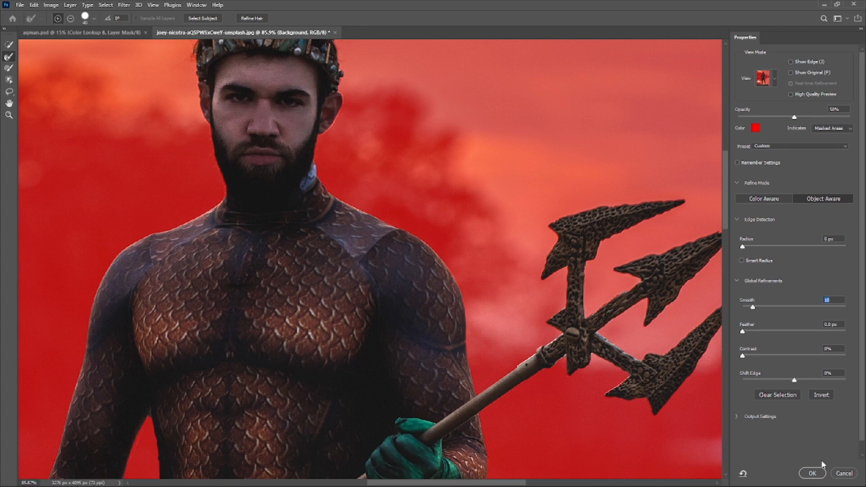
{"action": "left_click", "coordinate": [815, 472]}
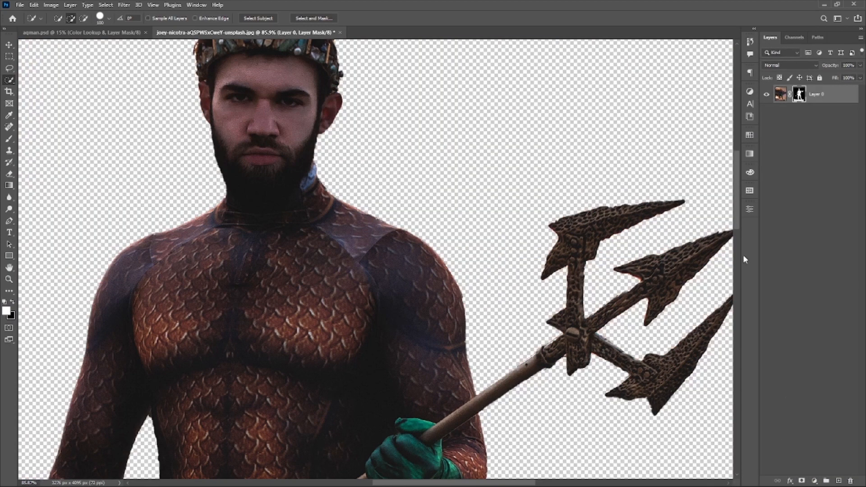
Step: Convert the masked figure layer to a smart object
{"action": "scroll", "coordinate": [649, 291], "scroll_direction": "down", "scroll_amount": 8}
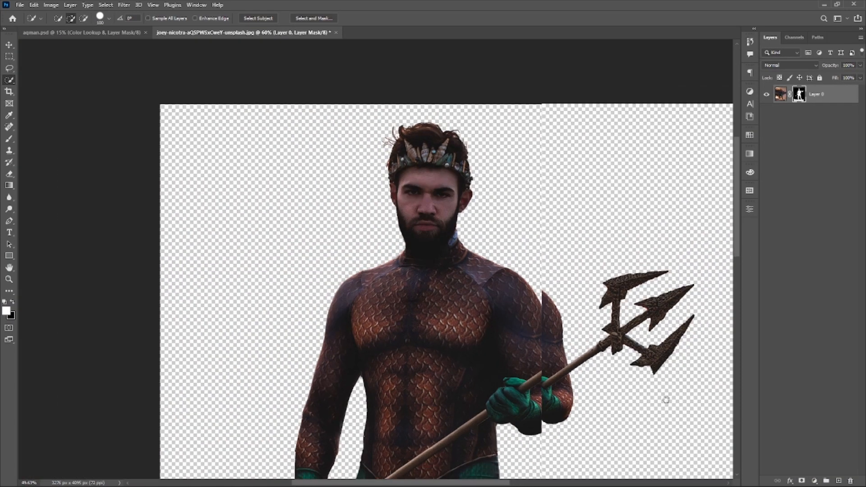
{"action": "left_click_drag", "start_coordinate": [667, 400], "coordinate": [503, 149]}
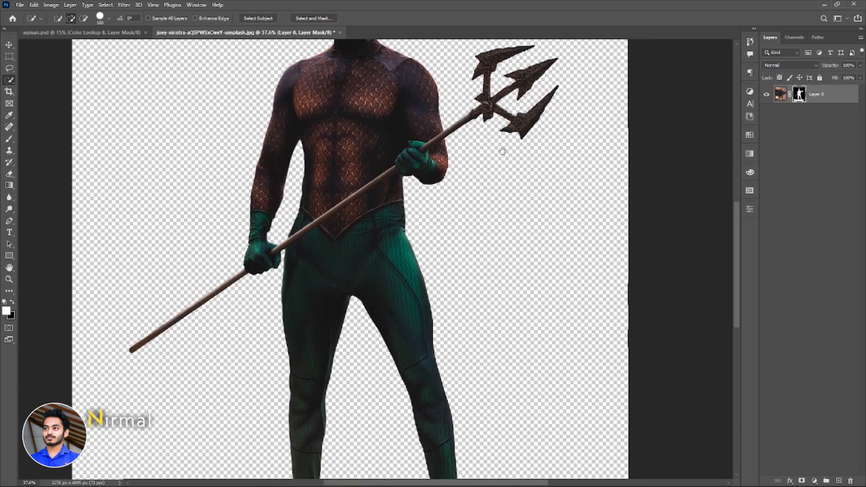
{"action": "scroll", "coordinate": [503, 148], "scroll_direction": "down", "scroll_amount": 5}
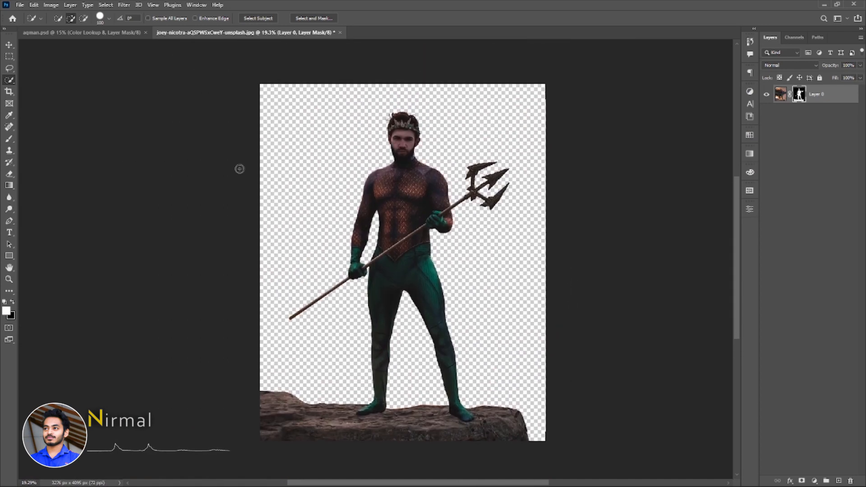
{"action": "left_click", "coordinate": [15, 48]}
{"action": "right_click", "coordinate": [815, 97]}
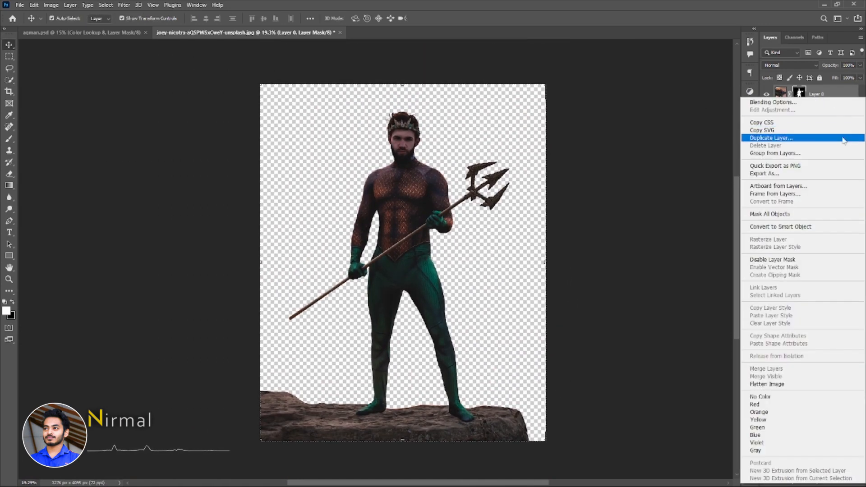
{"action": "left_click", "coordinate": [798, 232]}
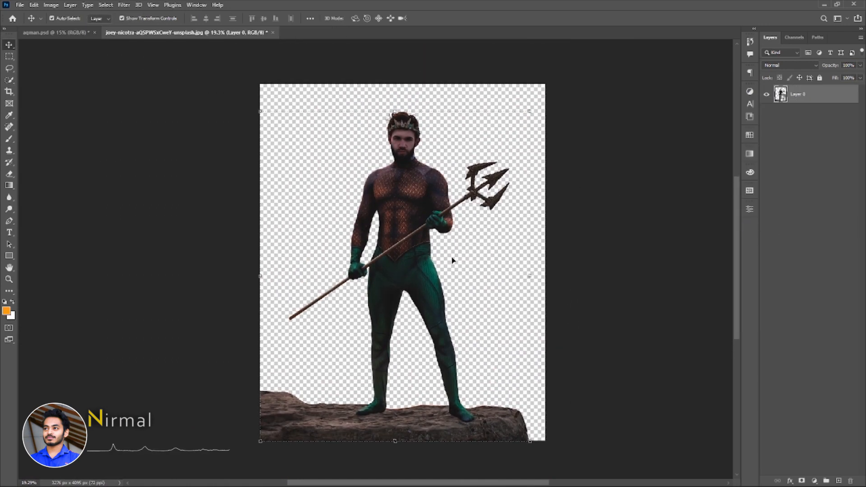
Step: Add a Color Lookup adjustment clipped to the figure, using the Fuji ETERNA 250D Fuji 3510 LUT
{"action": "left_click", "coordinate": [814, 480]}
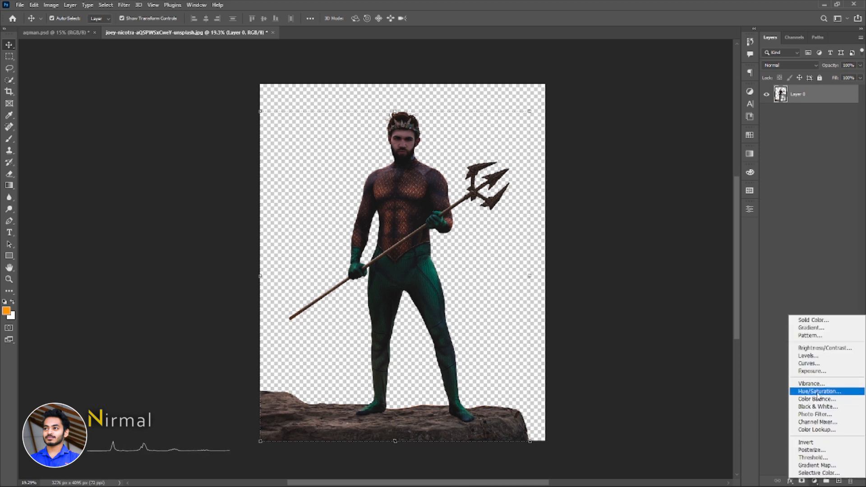
{"action": "left_click", "coordinate": [816, 429]}
{"action": "left_click", "coordinate": [696, 236]}
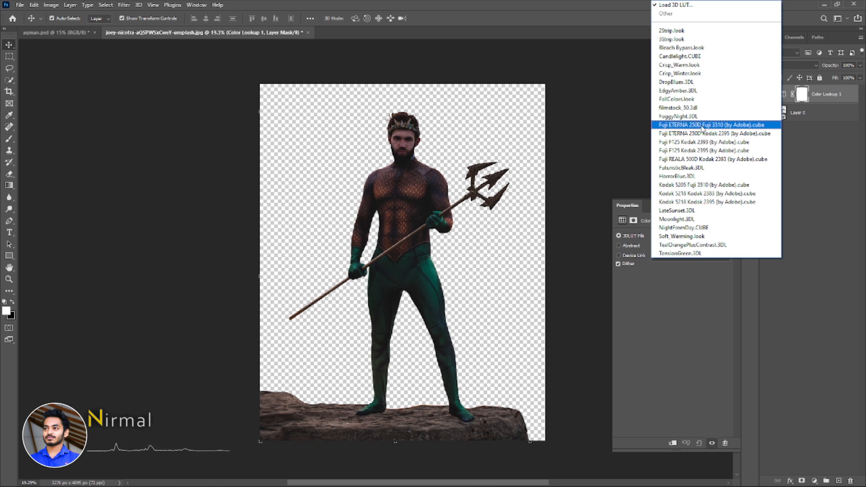
{"action": "left_click", "coordinate": [702, 127]}
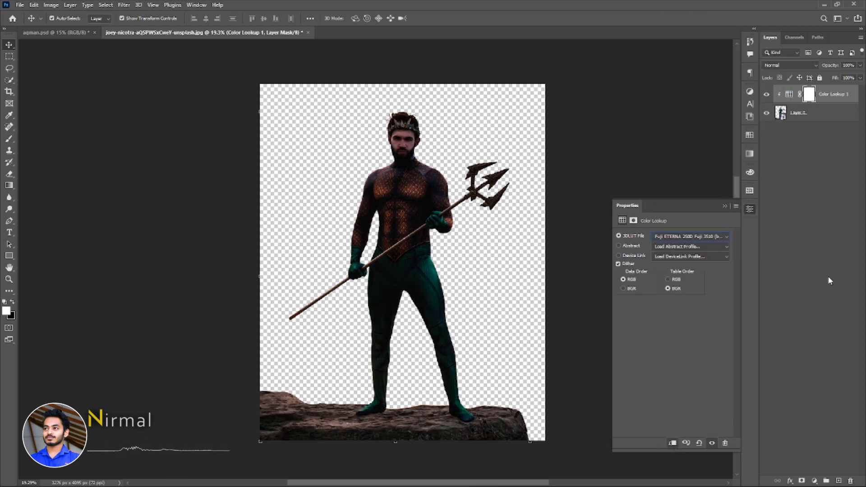
Step: Add a clipped Levels adjustment directly above the figure, setting midtones to 1.54, white input to about 175 and slightly raised blacks
{"action": "left_click", "coordinate": [811, 118]}
{"action": "left_click", "coordinate": [815, 479]}
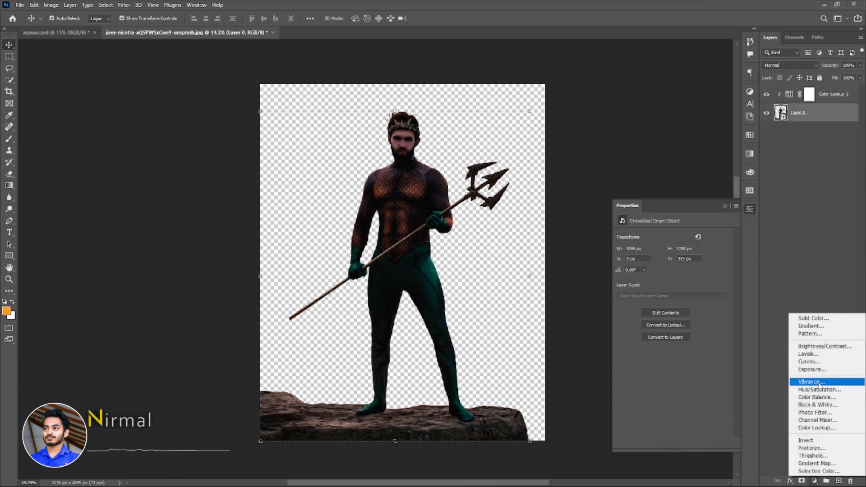
{"action": "left_click", "coordinate": [818, 355]}
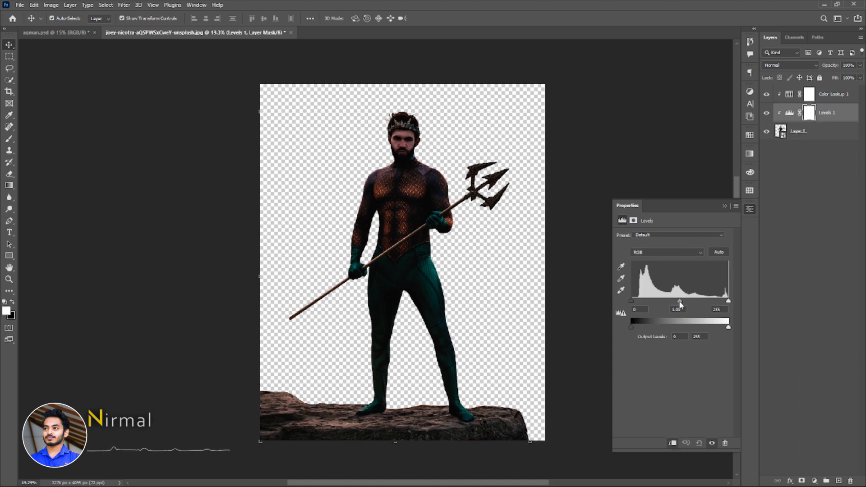
{"action": "left_click_drag", "start_coordinate": [679, 302], "coordinate": [672, 302]}
{"action": "left_click_drag", "start_coordinate": [727, 301], "coordinate": [706, 303]}
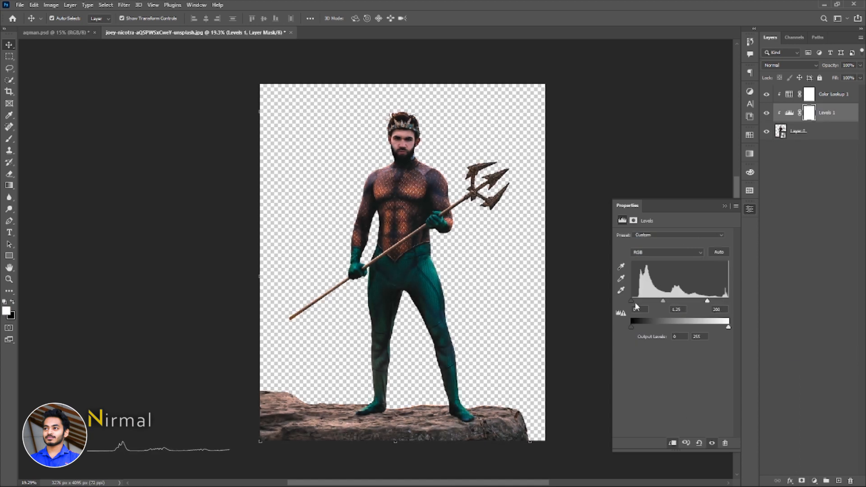
{"action": "left_click_drag", "start_coordinate": [632, 301], "coordinate": [699, 302]}
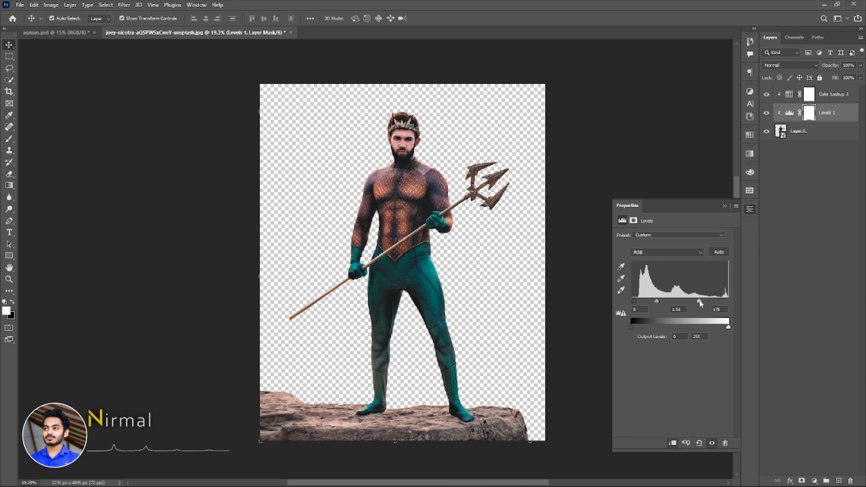
{"action": "left_click_drag", "start_coordinate": [637, 302], "coordinate": [635, 302]}
Step: Extend the canvas above and to the right of the figure with the Crop tool, to about 3431 px wide
{"action": "left_click", "coordinate": [785, 136]}
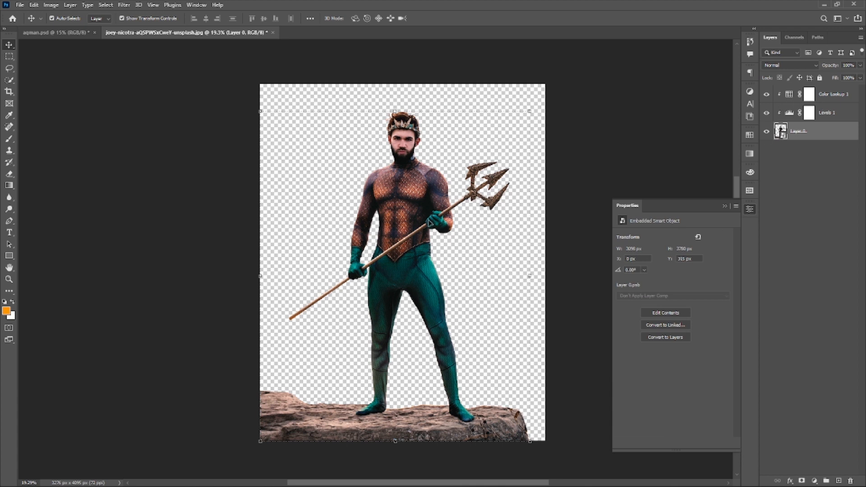
{"action": "left_click", "coordinate": [9, 92]}
{"action": "left_click_drag", "start_coordinate": [404, 81], "coordinate": [404, 64]}
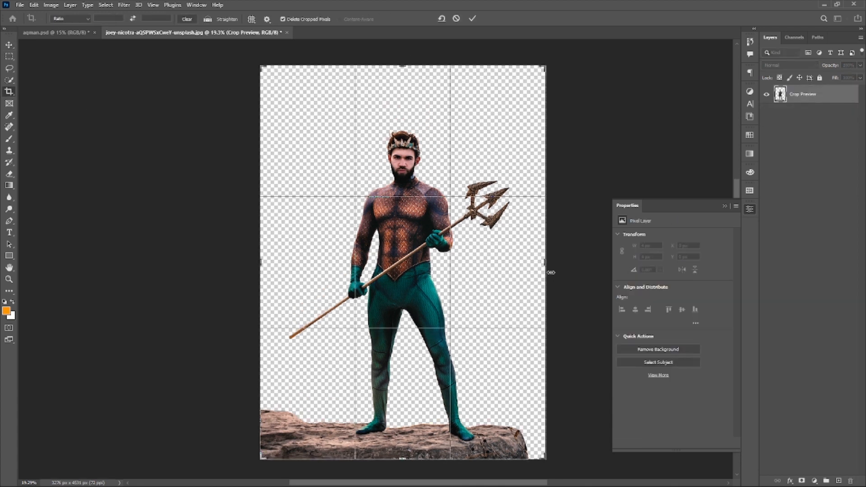
{"action": "left_click", "coordinate": [472, 20]}
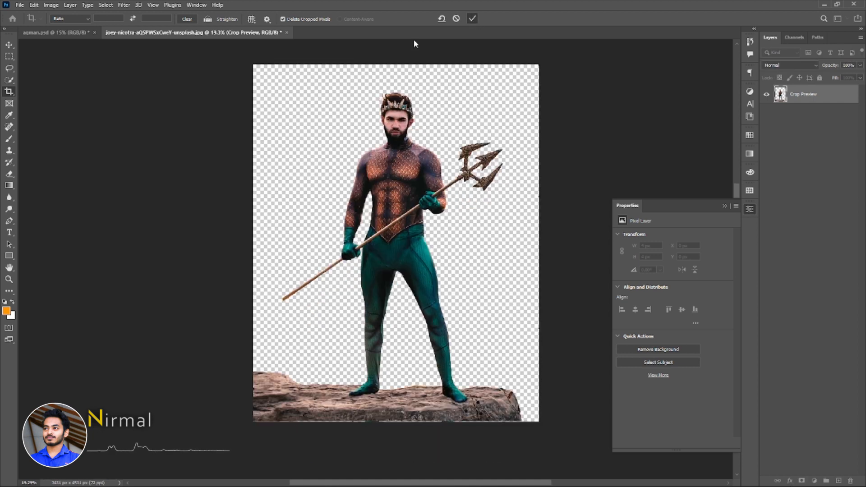
Step: Move the figure up and slightly right on the enlarged canvas, leaving empty space below the ledge
{"action": "key", "text": "v"}
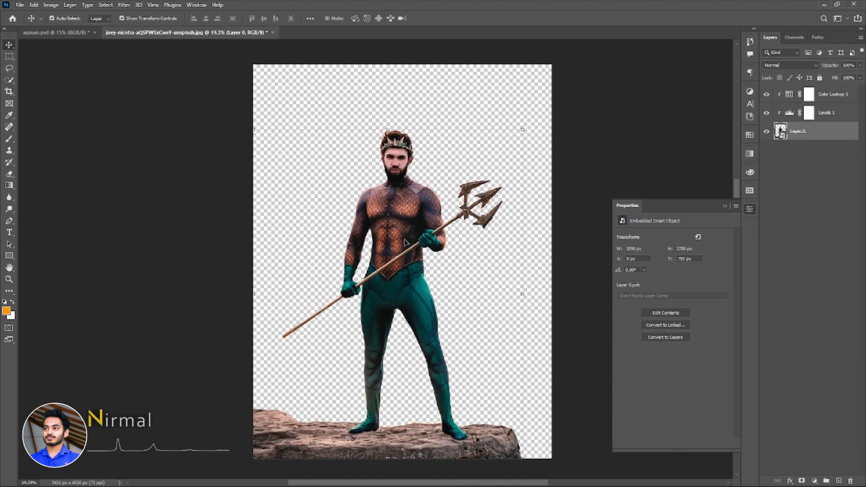
{"action": "left_click_drag", "start_coordinate": [396, 178], "coordinate": [410, 146]}
{"action": "mouse_move", "coordinate": [411, 182]}
{"action": "left_mouse_down"}
{"action": "mouse_move", "coordinate": [414, 164]}
{"action": "mouse_move", "coordinate": [412, 178]}
{"action": "left_mouse_up"}
{"action": "left_click", "coordinate": [728, 206]}
{"action": "left_click", "coordinate": [567, 393]}
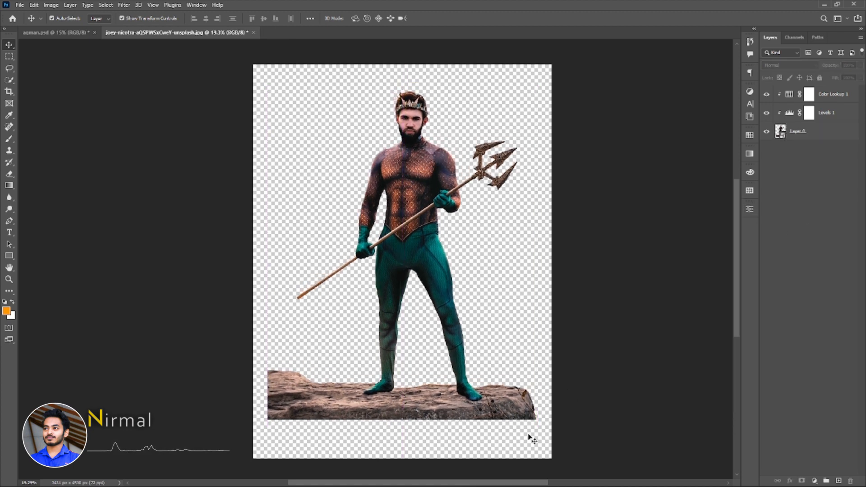
Step: Place the rock image [029239] from the 99 tutorial folder and position it over the bottom of the ledge
{"action": "left_click", "coordinate": [384, 477]}
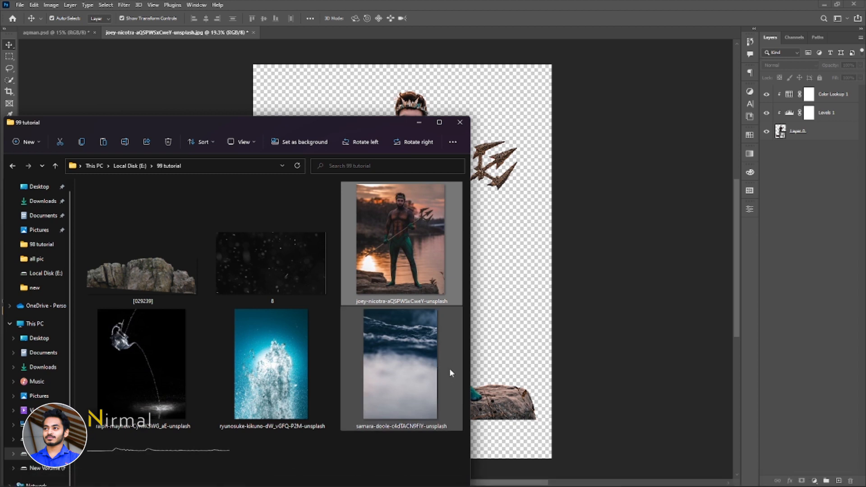
{"action": "left_click_drag", "start_coordinate": [145, 275], "coordinate": [517, 378]}
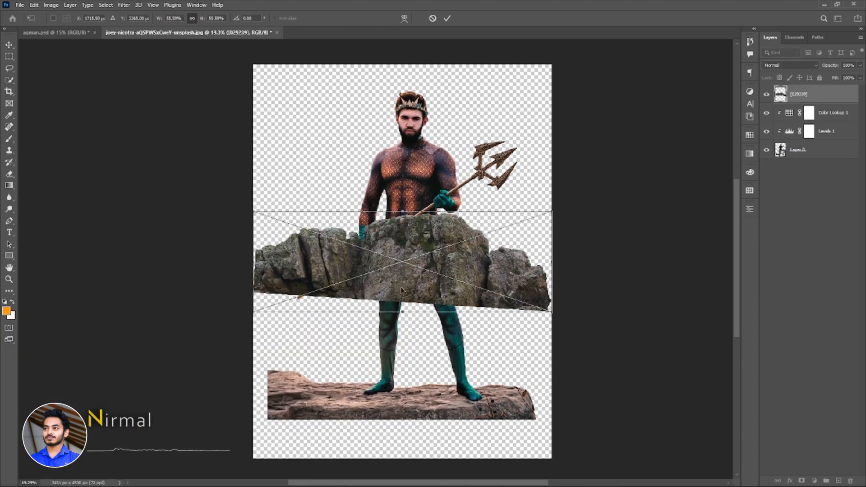
{"action": "left_click_drag", "start_coordinate": [400, 281], "coordinate": [334, 426]}
{"action": "left_click_drag", "start_coordinate": [420, 281], "coordinate": [443, 290]}
{"action": "mouse_move", "coordinate": [305, 417]}
{"action": "left_mouse_down"}
{"action": "mouse_move", "coordinate": [306, 393]}
{"action": "mouse_move", "coordinate": [307, 404]}
{"action": "left_mouse_up"}
{"action": "left_click_drag", "start_coordinate": [321, 381], "coordinate": [319, 389]}
{"action": "key", "text": "Return"}
Step: Free-transform and reposition the foreground rock so it covers the front of the ledge
{"action": "left_click_drag", "start_coordinate": [302, 425], "coordinate": [309, 406]}
{"action": "key", "text": "ctrl+t"}
{"action": "left_click_drag", "start_coordinate": [429, 408], "coordinate": [457, 409]}
{"action": "left_click_drag", "start_coordinate": [388, 401], "coordinate": [367, 406]}
{"action": "left_click_drag", "start_coordinate": [451, 361], "coordinate": [457, 386]}
{"action": "left_click_drag", "start_coordinate": [440, 383], "coordinate": [486, 372]}
{"action": "left_click_drag", "start_coordinate": [393, 383], "coordinate": [504, 386]}
{"action": "key", "text": "Return"}
Step: Scale, rotate and move a second foreground rock to fill the area around the ledge's right end
{"action": "key", "text": "ctrl+t"}
{"action": "left_click_drag", "start_coordinate": [472, 319], "coordinate": [361, 389]}
{"action": "left_click_drag", "start_coordinate": [491, 378], "coordinate": [584, 439]}
{"action": "left_click_drag", "start_coordinate": [584, 444], "coordinate": [558, 464]}
{"action": "left_click_drag", "start_coordinate": [532, 396], "coordinate": [488, 446]}
{"action": "left_click_drag", "start_coordinate": [482, 316], "coordinate": [501, 320]}
{"action": "left_click_drag", "start_coordinate": [497, 348], "coordinate": [521, 322]}
{"action": "left_click_drag", "start_coordinate": [492, 299], "coordinate": [520, 303]}
{"action": "left_click_drag", "start_coordinate": [424, 381], "coordinate": [549, 282]}
{"action": "left_click_drag", "start_coordinate": [531, 267], "coordinate": [544, 361]}
{"action": "left_click_drag", "start_coordinate": [503, 319], "coordinate": [506, 314]}
{"action": "left_click_drag", "start_coordinate": [519, 388], "coordinate": [487, 395]}
{"action": "left_click_drag", "start_coordinate": [557, 295], "coordinate": [587, 323]}
{"action": "left_click_drag", "start_coordinate": [559, 358], "coordinate": [495, 421]}
{"action": "key", "text": "Return"}
Step: Adjust the figure's position slightly right and down so the ledge sits behind the foreground rocks
{"action": "scroll", "coordinate": [671, 341], "scroll_direction": "down", "scroll_amount": 3}
{"action": "scroll", "coordinate": [670, 342], "scroll_direction": "up", "scroll_amount": 4}
{"action": "left_click_drag", "start_coordinate": [494, 421], "coordinate": [480, 339]}
{"action": "mouse_move", "coordinate": [405, 175]}
{"action": "left_mouse_down"}
{"action": "mouse_move", "coordinate": [408, 184]}
{"action": "mouse_move", "coordinate": [414, 176]}
{"action": "left_mouse_up"}
{"action": "left_click_drag", "start_coordinate": [418, 201], "coordinate": [435, 256]}
{"action": "scroll", "coordinate": [432, 242], "scroll_direction": "down", "scroll_amount": 3}
Step: Duplicate the rock, place the copy below the figure layer and arrange it behind the legs
{"action": "left_click", "coordinate": [804, 94]}
{"action": "key", "text": "ctrl+j"}
{"action": "left_click_drag", "start_coordinate": [451, 343], "coordinate": [361, 259]}
{"action": "left_click_drag", "start_coordinate": [805, 94], "coordinate": [805, 195]}
{"action": "left_click_drag", "start_coordinate": [523, 267], "coordinate": [497, 259]}
{"action": "left_click_drag", "start_coordinate": [466, 219], "coordinate": [474, 296]}
{"action": "key", "text": "ctrl+t"}
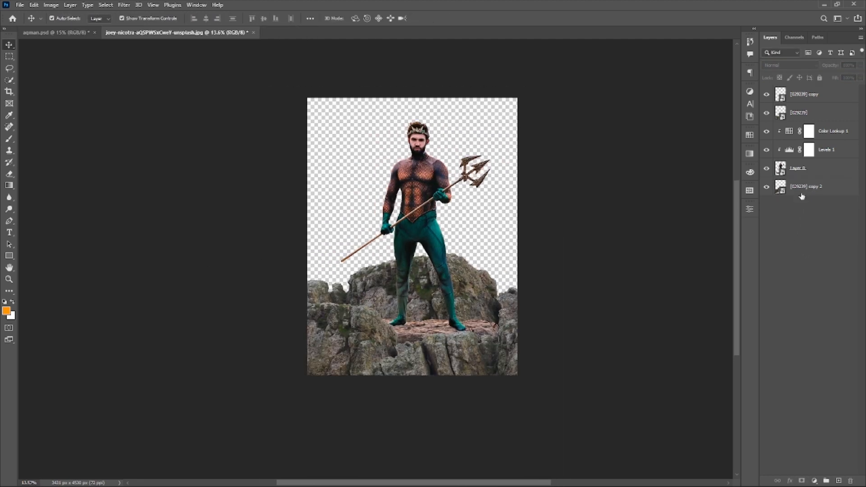
Step: Combine the two foreground rock layers into one smart object
{"action": "left_click", "coordinate": [801, 113]}
{"action": "left_click", "coordinate": [799, 100], "text": "shift"}
{"action": "right_click", "coordinate": [800, 109]}
{"action": "left_click", "coordinate": [734, 181]}
Step: Add a Color Lookup adjustment clipped to the foreground rocks, using NightFromDay.CUBE
{"action": "left_click", "coordinate": [825, 168]}
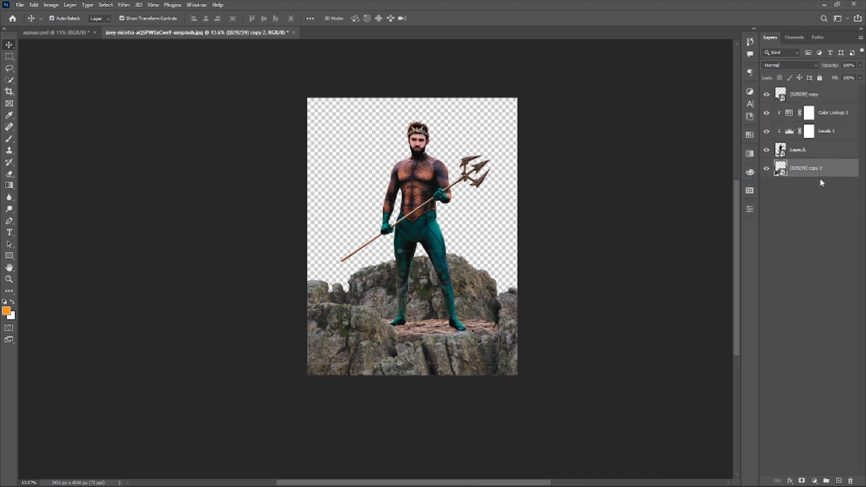
{"action": "left_click", "coordinate": [791, 99]}
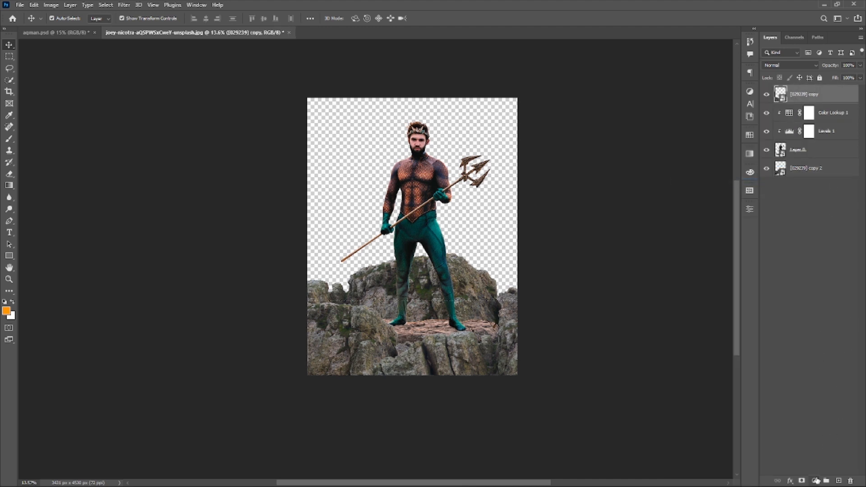
{"action": "left_click", "coordinate": [816, 480]}
{"action": "left_click", "coordinate": [821, 429]}
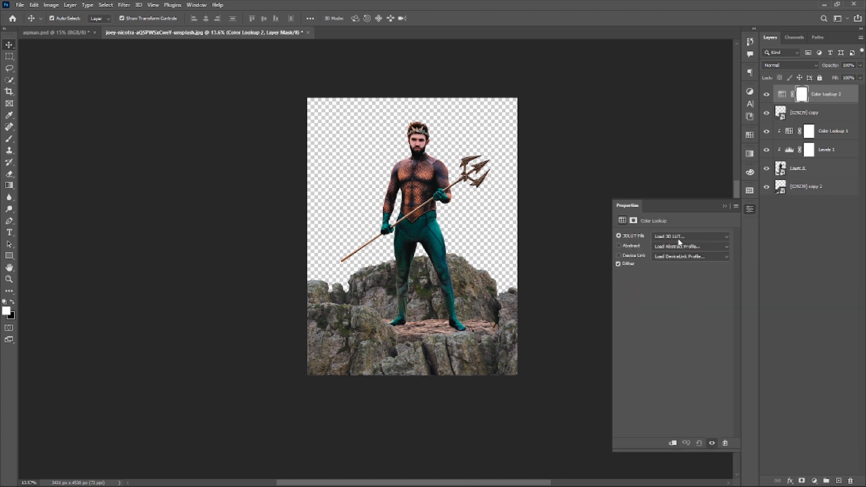
{"action": "left_click", "coordinate": [703, 236]}
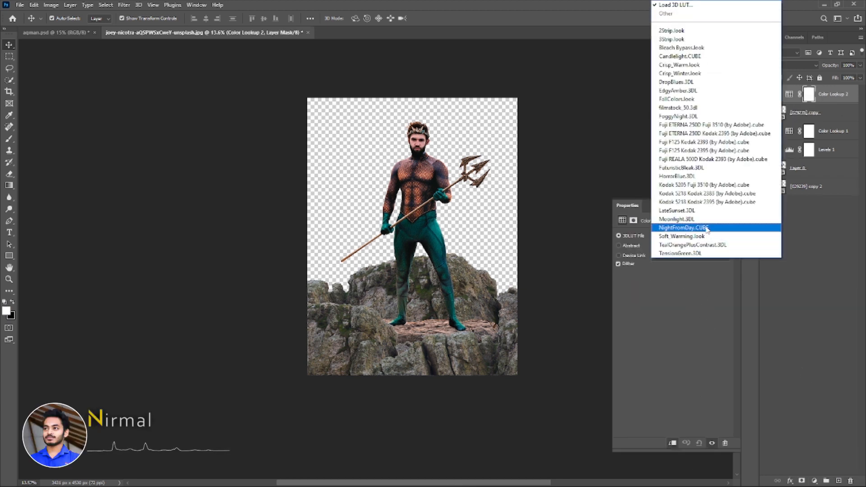
{"action": "left_click", "coordinate": [683, 228]}
Step: Add a colorized Hue/Saturation adjustment clipped to the foreground rocks, with hue 39, saturation 24 and lightness -3
{"action": "left_click", "coordinate": [814, 480]}
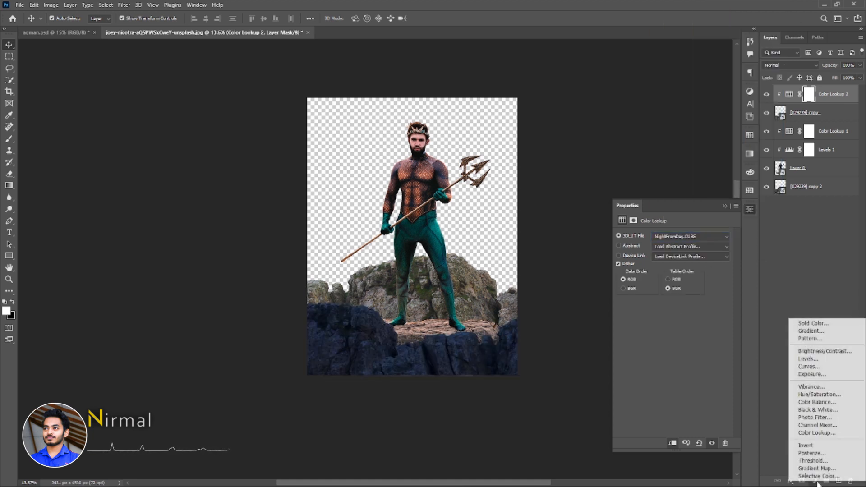
{"action": "left_click", "coordinate": [809, 394]}
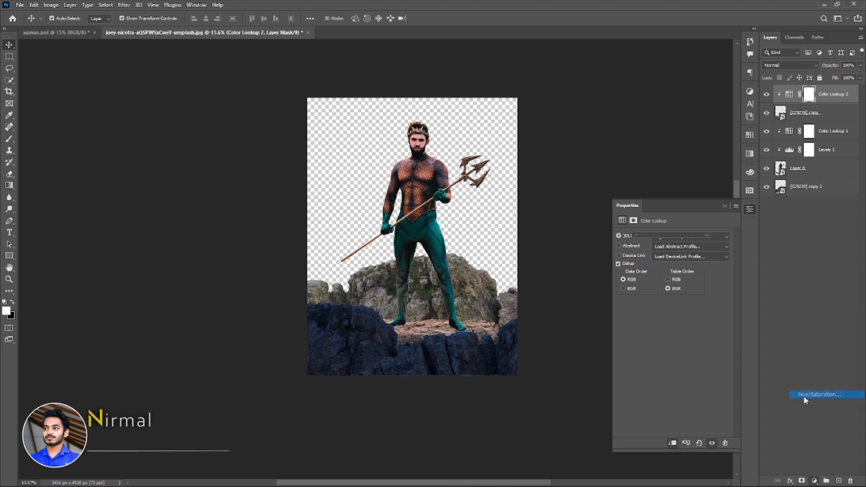
{"action": "left_click_drag", "start_coordinate": [672, 288], "coordinate": [631, 284]}
{"action": "left_click", "coordinate": [664, 317]}
{"action": "left_click_drag", "start_coordinate": [618, 269], "coordinate": [631, 271]}
{"action": "left_click_drag", "start_coordinate": [673, 306], "coordinate": [672, 307]}
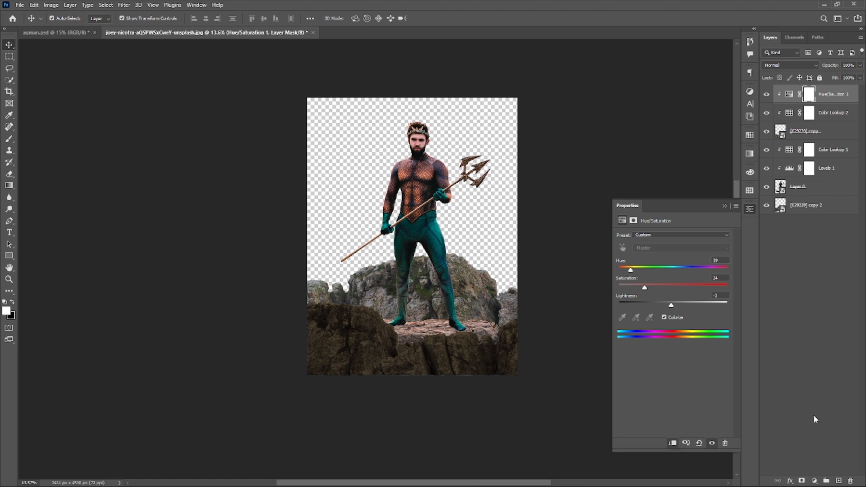
Step: Add a Levels adjustment clipped to the foreground rocks, with input levels 11, 1.16 and 205
{"action": "left_click", "coordinate": [816, 481]}
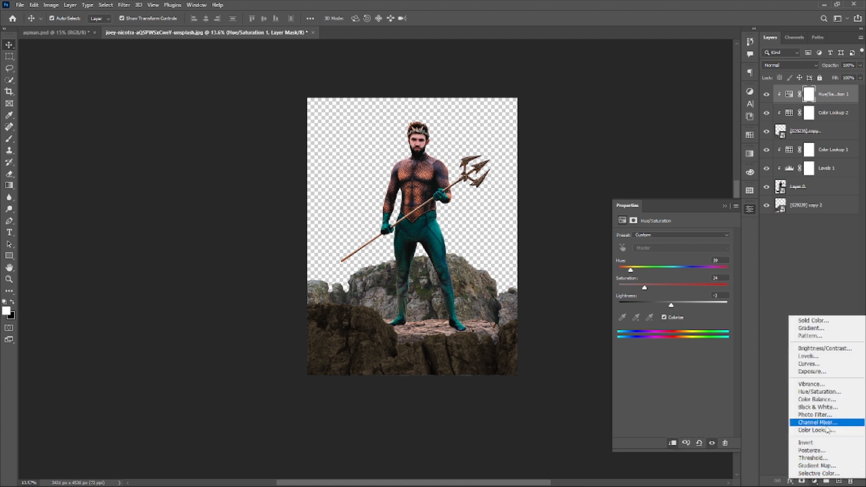
{"action": "left_click", "coordinate": [807, 359]}
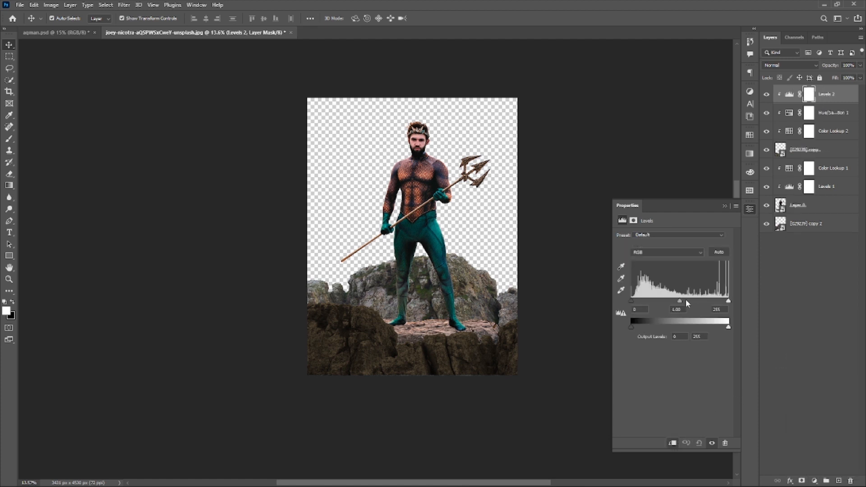
{"action": "mouse_move", "coordinate": [678, 305]}
{"action": "left_mouse_down"}
{"action": "mouse_move", "coordinate": [720, 306]}
{"action": "mouse_move", "coordinate": [710, 305]}
{"action": "left_mouse_up"}
{"action": "left_click_drag", "start_coordinate": [633, 303], "coordinate": [669, 304]}
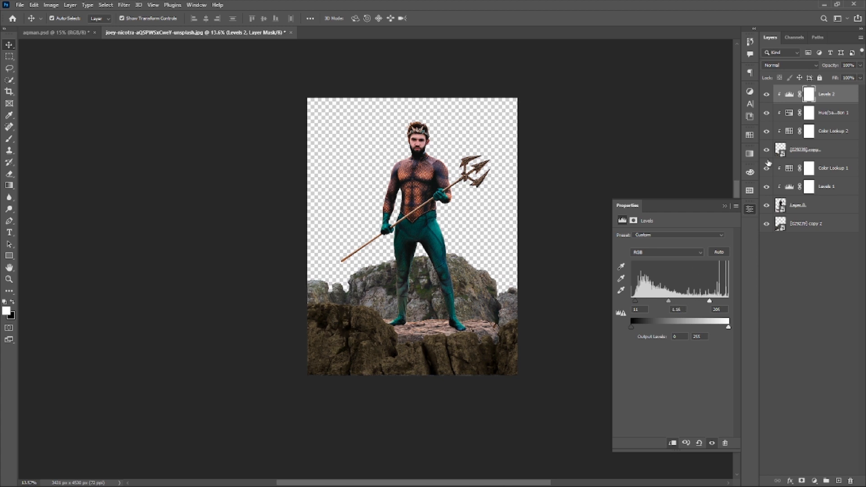
Step: Shift the foreground rocks' Hue/Saturation hue to 26 for a redder brown and fine-tune the saturation
{"action": "left_click", "coordinate": [796, 113]}
{"action": "left_click_drag", "start_coordinate": [633, 271], "coordinate": [625, 270]}
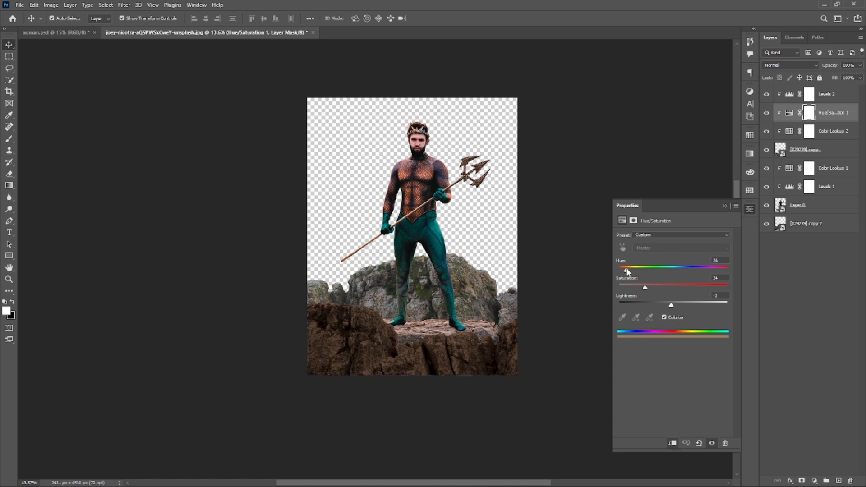
{"action": "left_click_drag", "start_coordinate": [680, 272], "coordinate": [644, 289]}
Step: Group the foreground rock layer with its three clipped adjustments and name the group f
{"action": "left_click", "coordinate": [834, 102]}
{"action": "left_click", "coordinate": [829, 154], "text": "shift"}
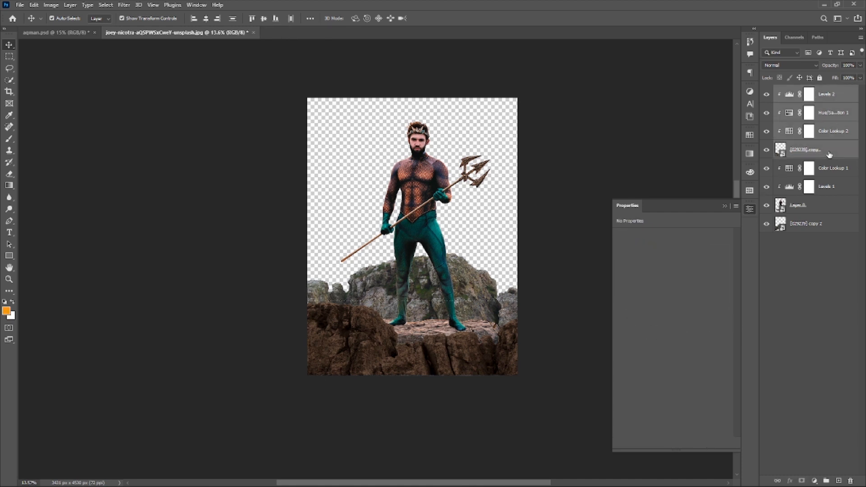
{"action": "right_click", "coordinate": [829, 154]}
{"action": "left_click", "coordinate": [834, 239]}
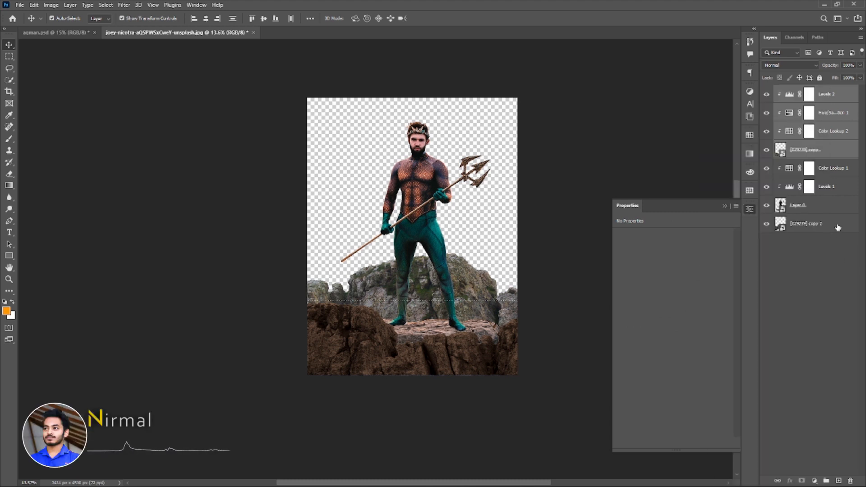
{"action": "left_click", "coordinate": [824, 481]}
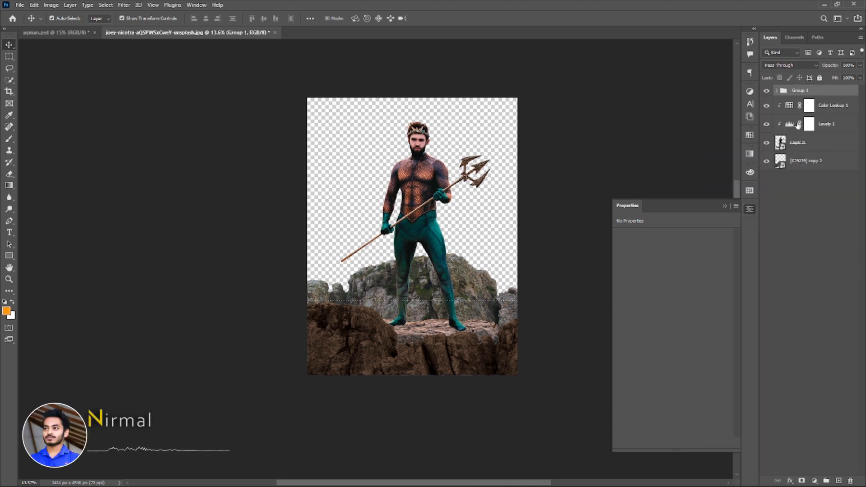
{"action": "key", "text": "BackSpace"}
{"action": "left_click", "coordinate": [811, 177]}
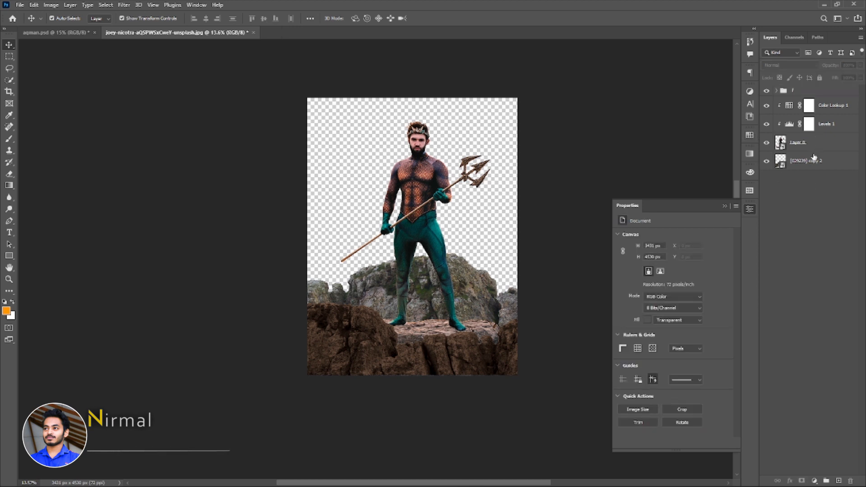
Step: Add a Hue/Saturation adjustment clipped to the rock behind the figure, with saturation at -100
{"action": "left_click", "coordinate": [810, 162]}
{"action": "left_click", "coordinate": [813, 481]}
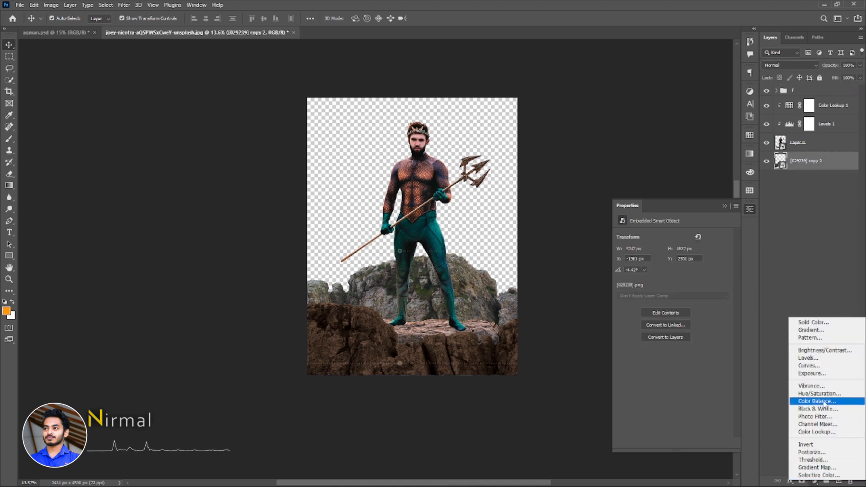
{"action": "left_click", "coordinate": [819, 393]}
{"action": "left_click", "coordinate": [672, 442]}
{"action": "left_click_drag", "start_coordinate": [672, 287], "coordinate": [618, 287]}
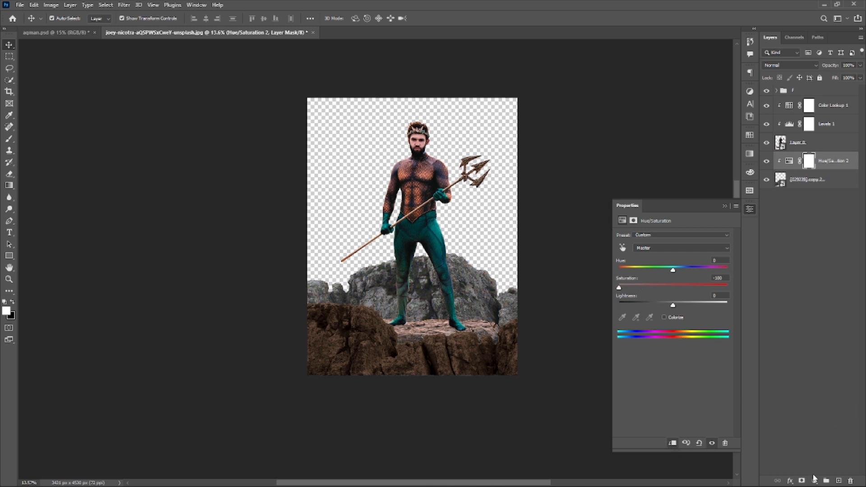
Step: Add a Levels adjustment clipped to the back rock, lower its white input level and adjust the remaining tones
{"action": "left_click", "coordinate": [813, 479]}
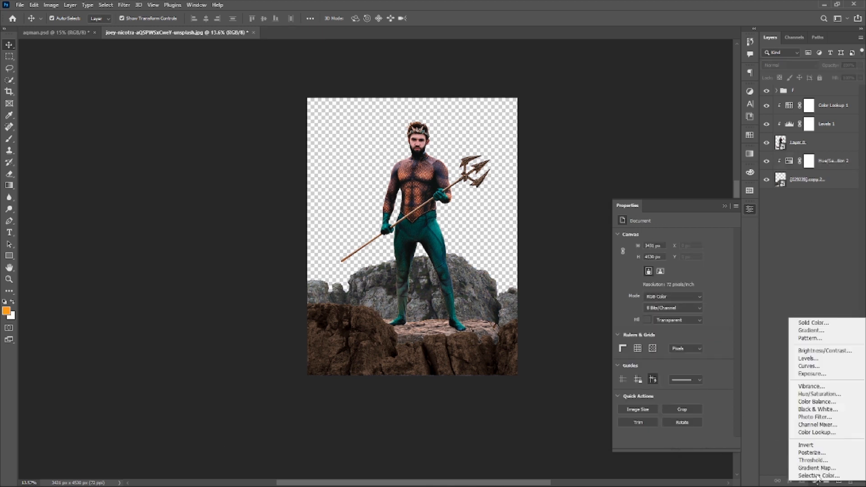
{"action": "left_click", "coordinate": [807, 358]}
{"action": "mouse_move", "coordinate": [632, 299]}
{"action": "left_mouse_down"}
{"action": "mouse_move", "coordinate": [645, 301]}
{"action": "mouse_move", "coordinate": [630, 300]}
{"action": "left_mouse_up"}
{"action": "left_click_drag", "start_coordinate": [841, 93], "coordinate": [827, 167]}
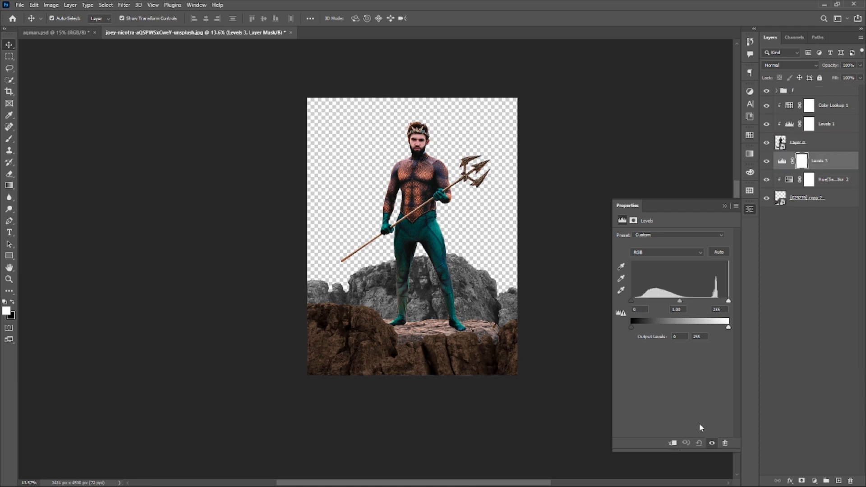
{"action": "left_click_drag", "start_coordinate": [680, 301], "coordinate": [715, 301]}
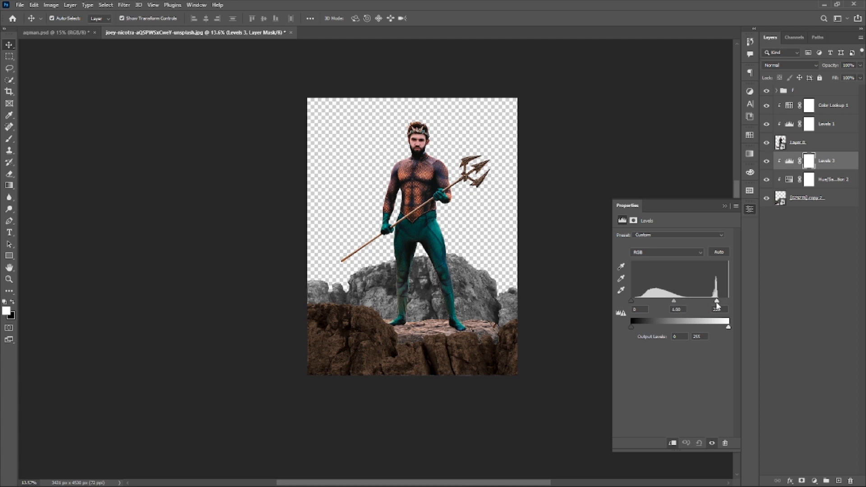
{"action": "left_click_drag", "start_coordinate": [630, 301], "coordinate": [673, 301]}
Step: Colorize the back rock through its Hue/Saturation adjustment, with hue 15 and saturation 13
{"action": "left_click", "coordinate": [786, 180]}
{"action": "left_click", "coordinate": [664, 317]}
{"action": "left_click_drag", "start_coordinate": [645, 287], "coordinate": [654, 287]}
{"action": "mouse_move", "coordinate": [630, 273]}
{"action": "left_mouse_down"}
{"action": "mouse_move", "coordinate": [647, 288]}
{"action": "mouse_move", "coordinate": [690, 272]}
{"action": "mouse_move", "coordinate": [625, 276]}
{"action": "left_mouse_up"}
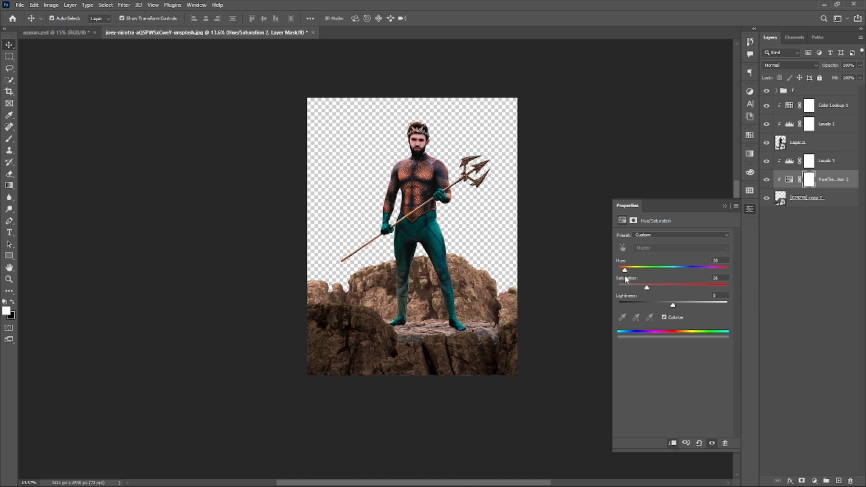
{"action": "mouse_move", "coordinate": [631, 285]}
{"action": "left_mouse_down"}
{"action": "mouse_move", "coordinate": [641, 287]}
{"action": "mouse_move", "coordinate": [633, 291]}
{"action": "left_mouse_up"}
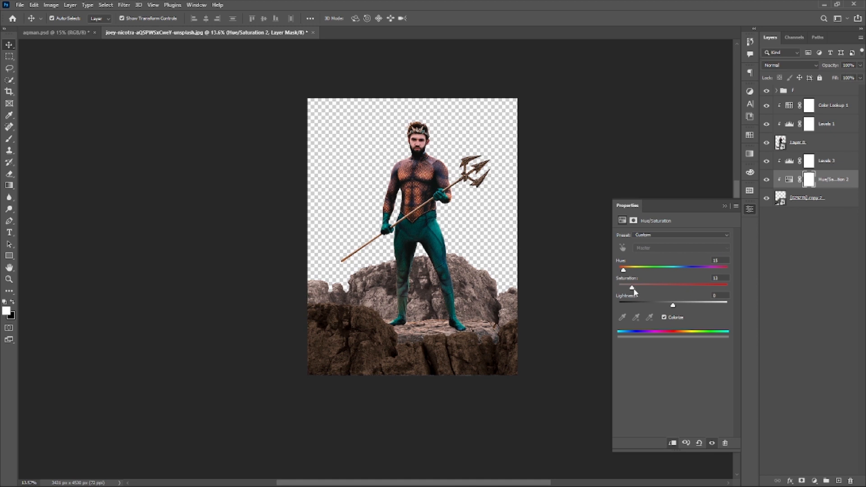
{"action": "left_click", "coordinate": [724, 206]}
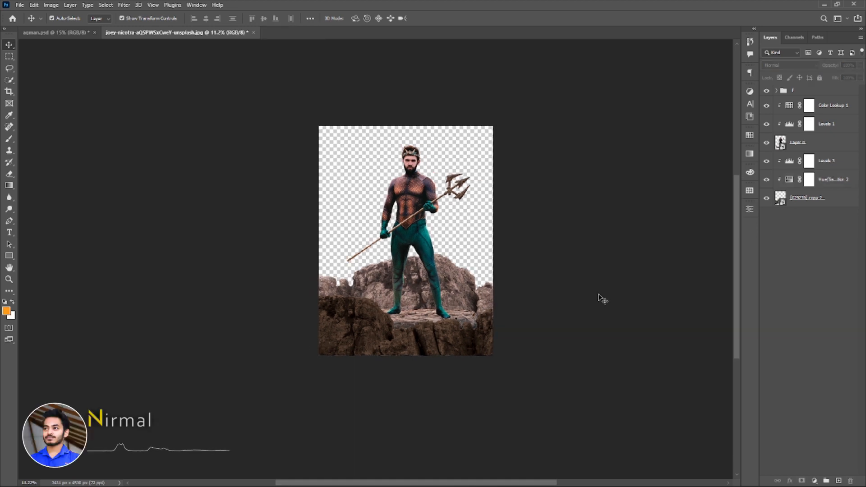
Step: Group the back rock layer with its two clipped adjustments and name the group bk
{"action": "key", "text": "ctrl+minus"}
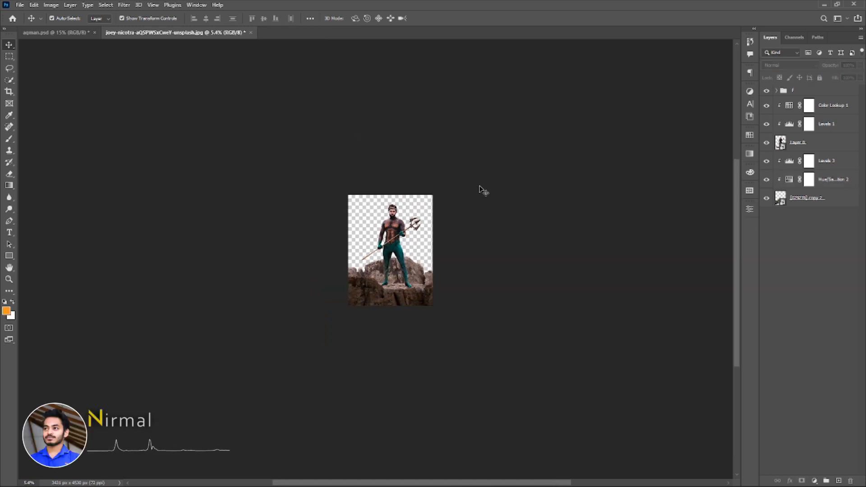
{"action": "scroll", "coordinate": [484, 191], "scroll_direction": "up", "scroll_amount": 4}
{"action": "left_click", "coordinate": [826, 198]}
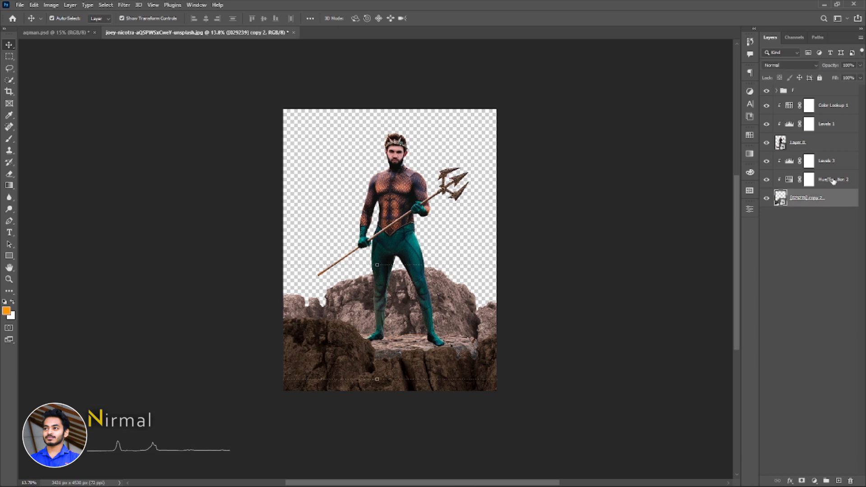
{"action": "left_click", "coordinate": [836, 166], "text": "shift"}
{"action": "left_click", "coordinate": [826, 481]}
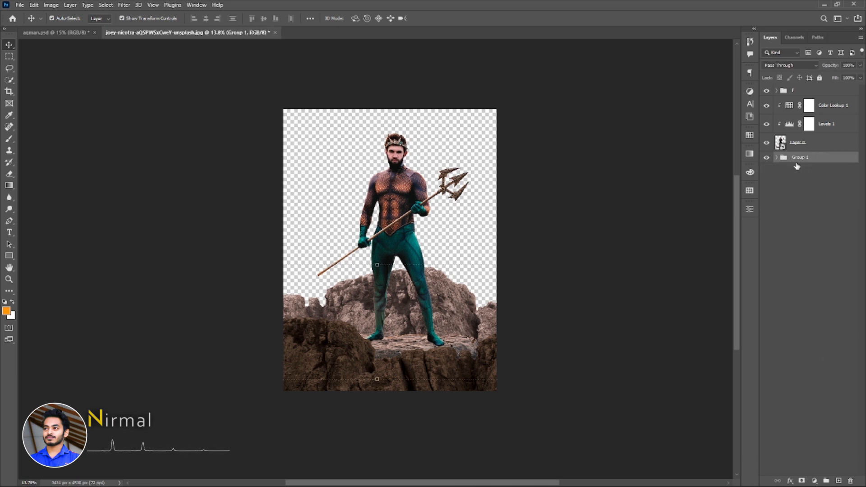
{"action": "double_click", "coordinate": [804, 157]}
{"action": "left_click", "coordinate": [827, 110]}
{"action": "double_click", "coordinate": [809, 157]}
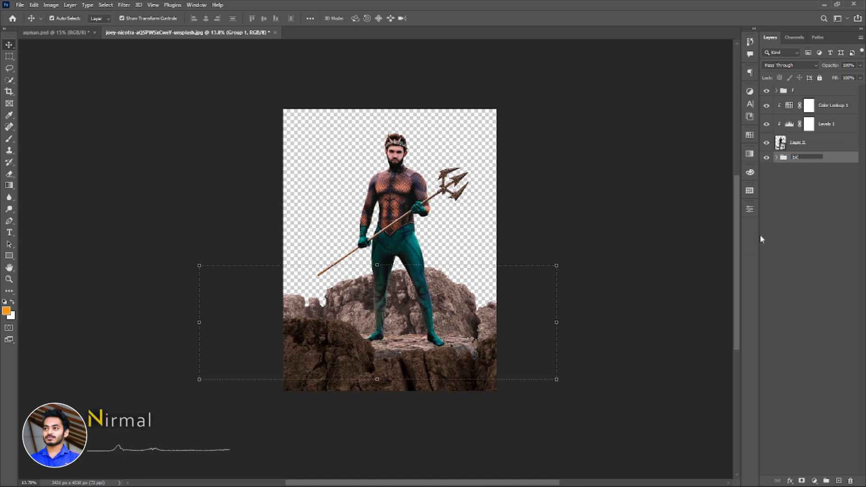
{"action": "type", "text": "bk"}
{"action": "left_click", "coordinate": [783, 226]}
Step: Place the stormy sea photo from the 99 tutorial folder in File Explorer and enlarge it to cover the canvas width
{"action": "scroll", "coordinate": [649, 212], "scroll_direction": "up", "scroll_amount": 2}
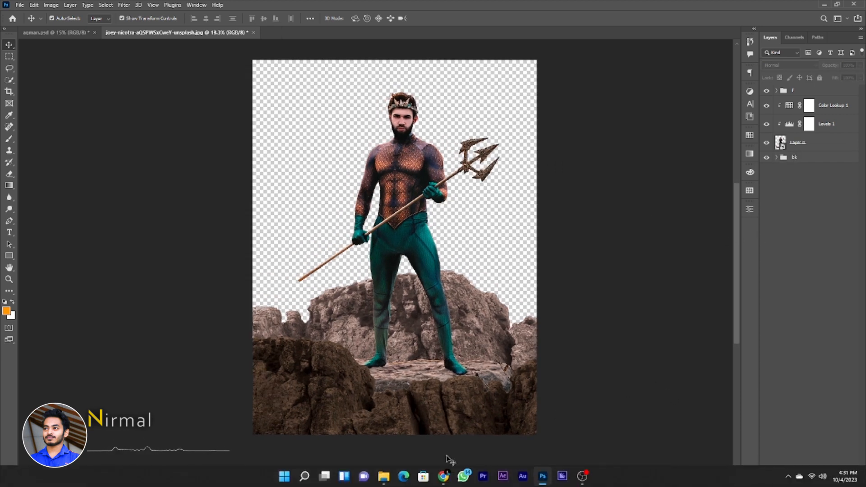
{"action": "left_click", "coordinate": [383, 475]}
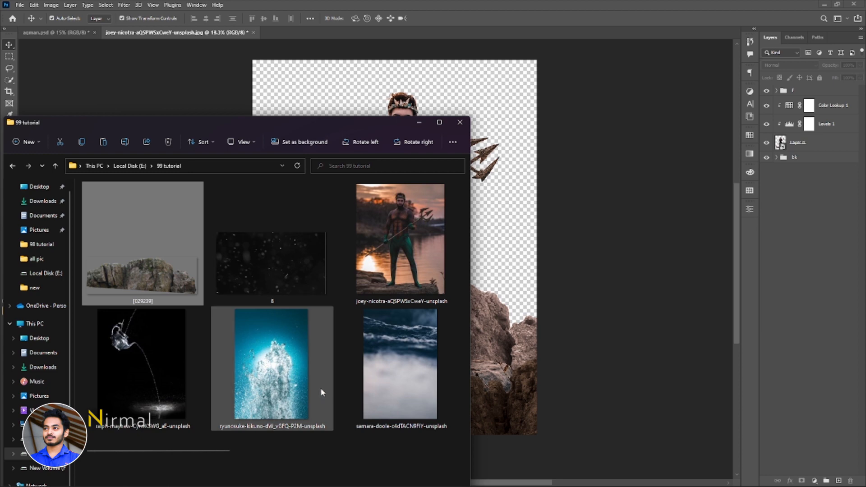
{"action": "left_click_drag", "start_coordinate": [365, 393], "coordinate": [210, 247]}
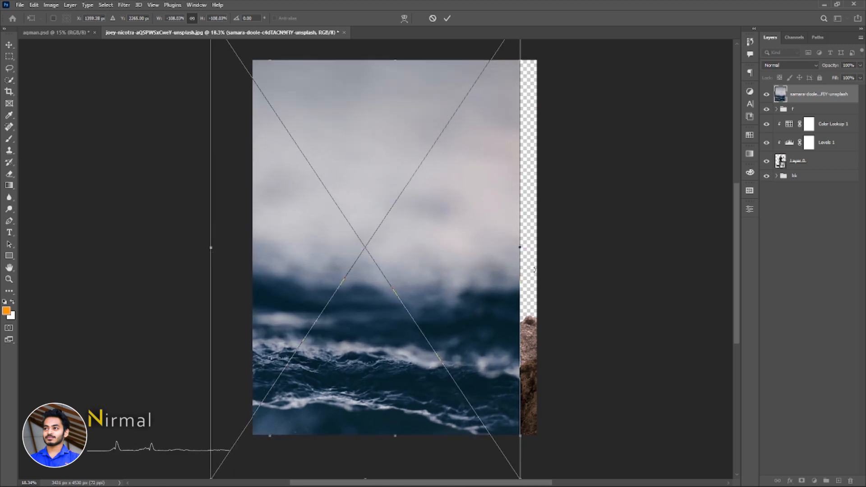
{"action": "left_click_drag", "start_coordinate": [520, 248], "coordinate": [562, 248]}
{"action": "key", "text": "Return"}
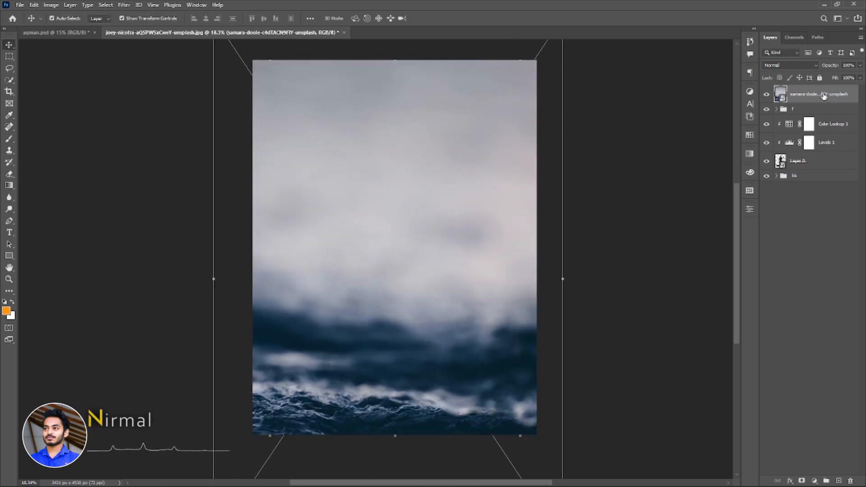
Step: Move the sea photo below the bk group in the layer order and shift the image up behind the rocks
{"action": "left_click_drag", "start_coordinate": [821, 94], "coordinate": [814, 168]}
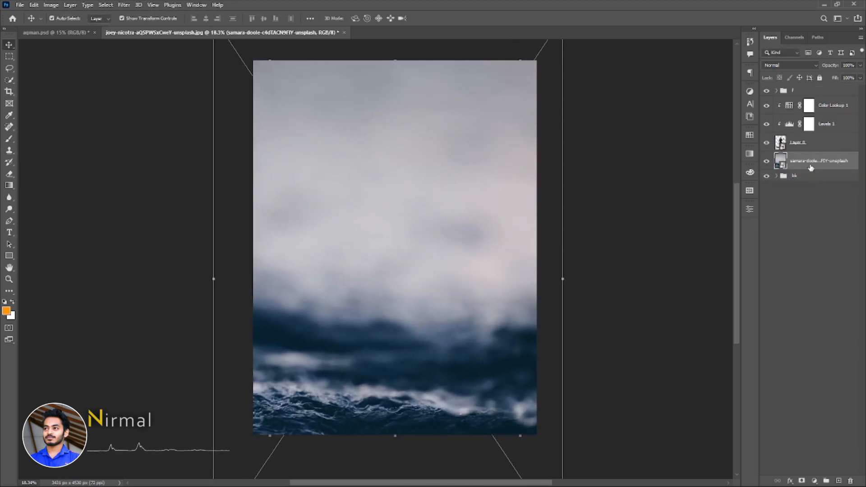
{"action": "left_click_drag", "start_coordinate": [512, 247], "coordinate": [491, 191]}
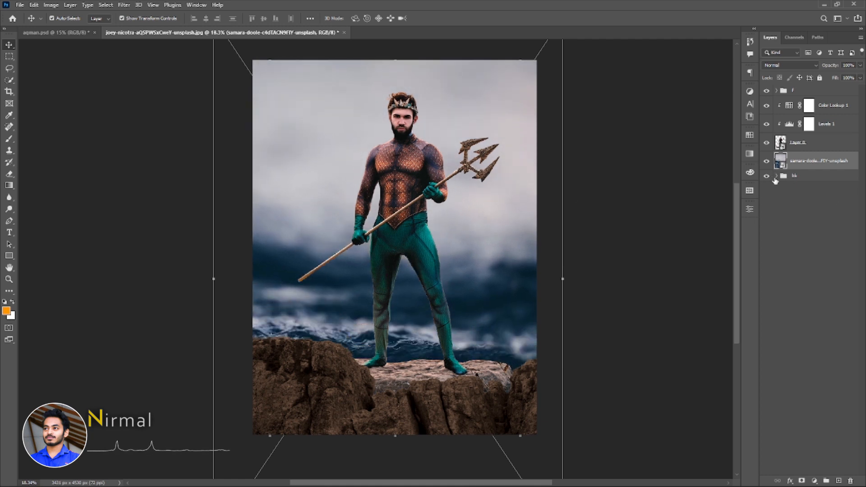
{"action": "left_click", "coordinate": [776, 176]}
{"action": "left_click_drag", "start_coordinate": [813, 160], "coordinate": [814, 239]}
{"action": "left_click_drag", "start_coordinate": [495, 267], "coordinate": [500, 216]}
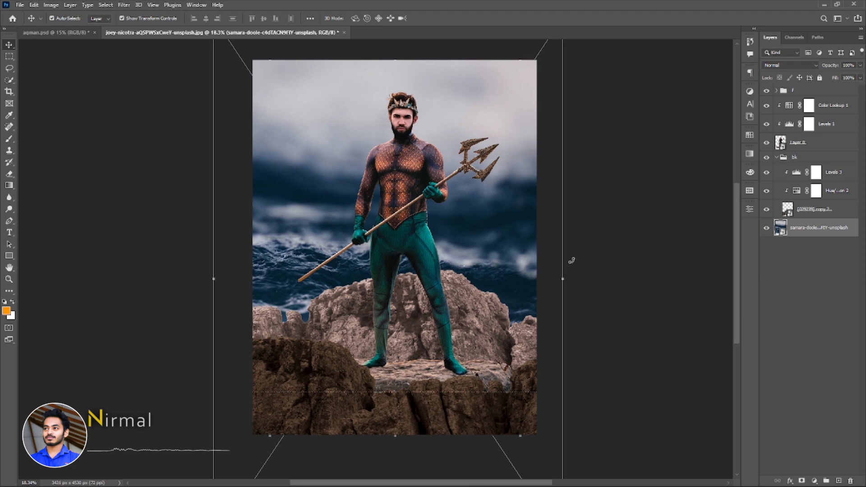
Step: Tilt the sea photo slightly to a rotation of 177.53° and reposition it behind the figure
{"action": "left_click_drag", "start_coordinate": [572, 273], "coordinate": [526, 259]}
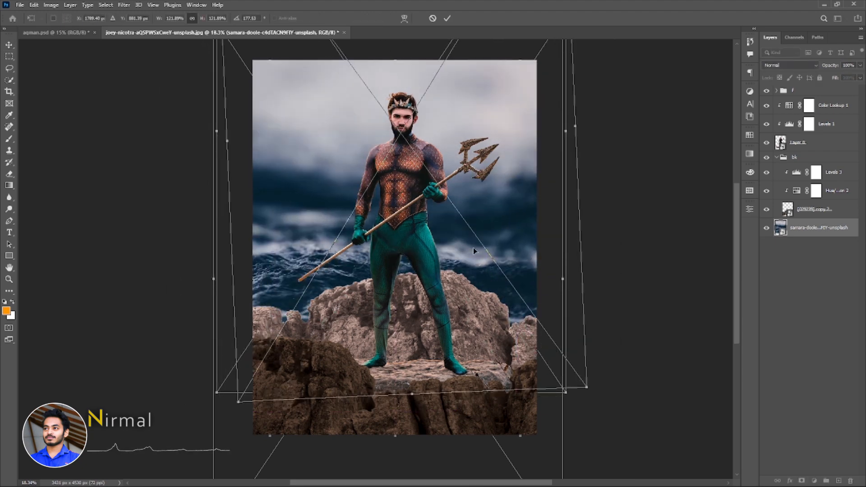
{"action": "key", "text": "Return"}
{"action": "left_click", "coordinate": [784, 281]}
{"action": "scroll", "coordinate": [657, 281], "scroll_direction": "down", "scroll_amount": 3}
{"action": "scroll", "coordinate": [657, 280], "scroll_direction": "up", "scroll_amount": 3}
Step: Add a Hue/Saturation adjustment above the sea photo, with Colorize off, hue +3 and saturation +12
{"action": "left_click", "coordinate": [816, 234]}
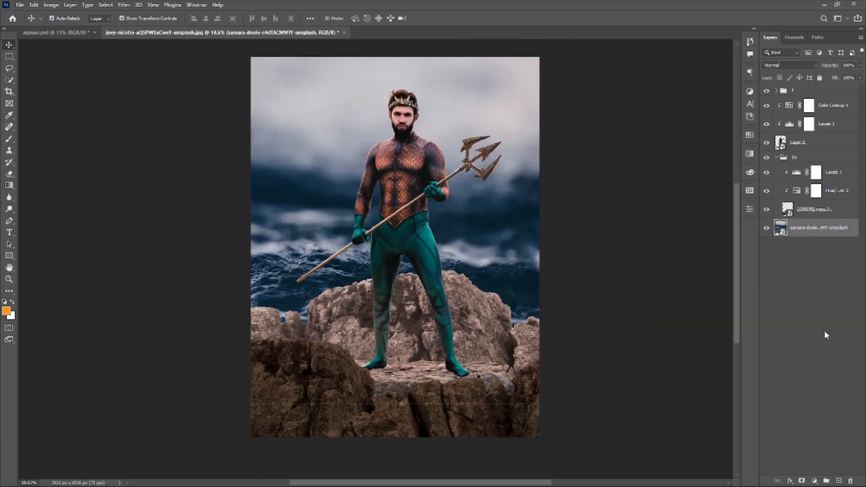
{"action": "left_click", "coordinate": [750, 209]}
{"action": "left_click", "coordinate": [814, 481]}
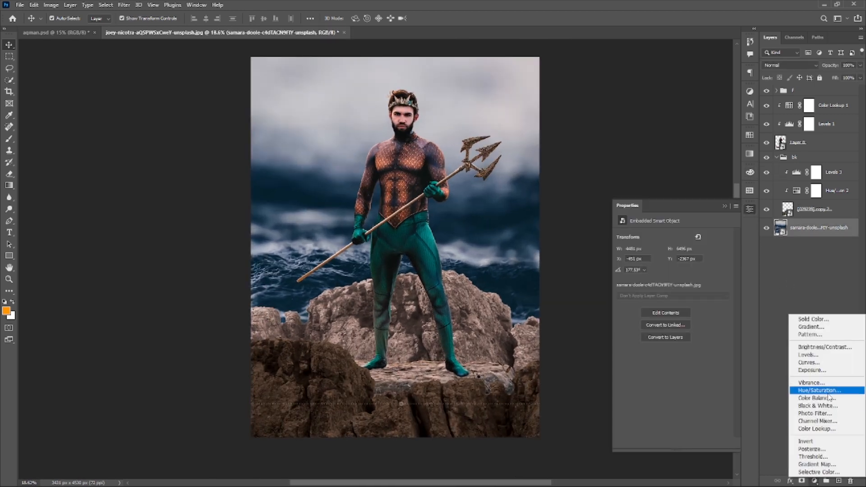
{"action": "left_click", "coordinate": [828, 391]}
{"action": "left_click", "coordinate": [664, 317]}
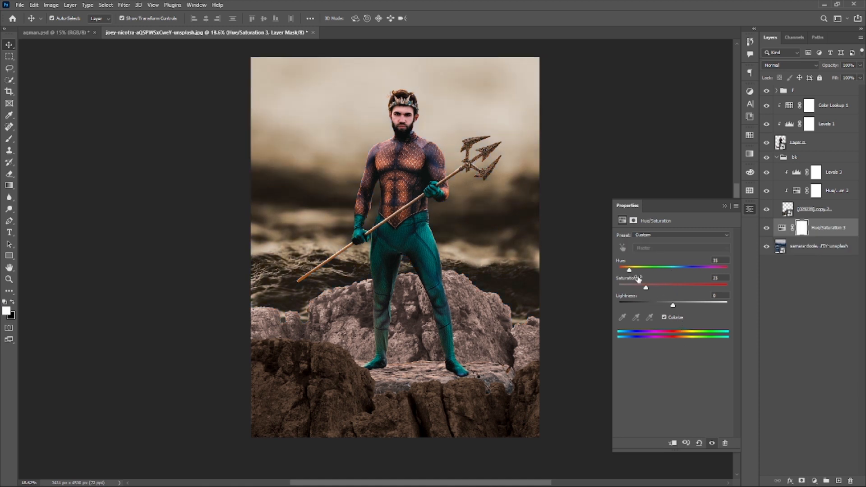
{"action": "left_click", "coordinate": [677, 317]}
{"action": "mouse_move", "coordinate": [672, 288]}
{"action": "left_mouse_down"}
{"action": "mouse_move", "coordinate": [661, 290]}
{"action": "mouse_move", "coordinate": [682, 291]}
{"action": "mouse_move", "coordinate": [667, 291]}
{"action": "mouse_move", "coordinate": [680, 290]}
{"action": "mouse_move", "coordinate": [675, 271]}
{"action": "left_mouse_up"}
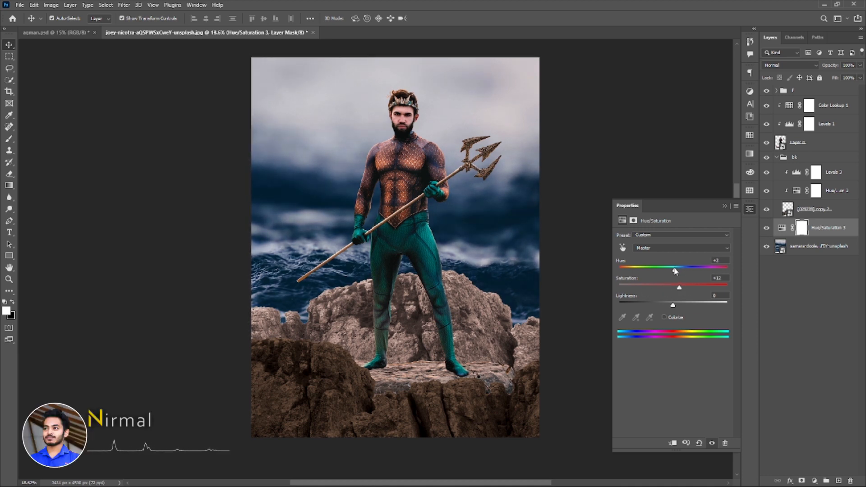
Step: Add a clipped Hue/Saturation adjustment above the background rocks' Levels, with Colorize on, hue 203 and saturation 26
{"action": "scroll", "coordinate": [546, 316], "scroll_direction": "down", "scroll_amount": 2}
{"action": "scroll", "coordinate": [542, 310], "scroll_direction": "up", "scroll_amount": 1}
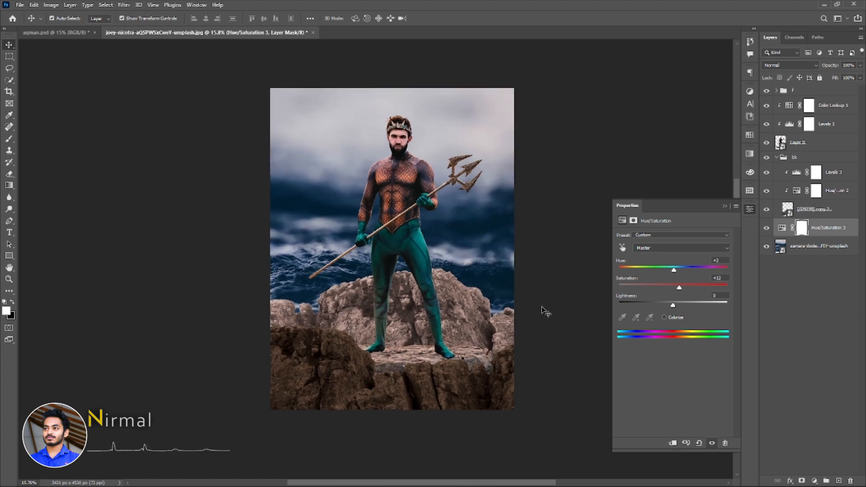
{"action": "left_click", "coordinate": [832, 106]}
{"action": "left_click", "coordinate": [833, 172]}
{"action": "left_click", "coordinate": [814, 481]}
{"action": "left_click", "coordinate": [831, 395]}
{"action": "left_click", "coordinate": [673, 443]}
{"action": "left_click", "coordinate": [664, 317]}
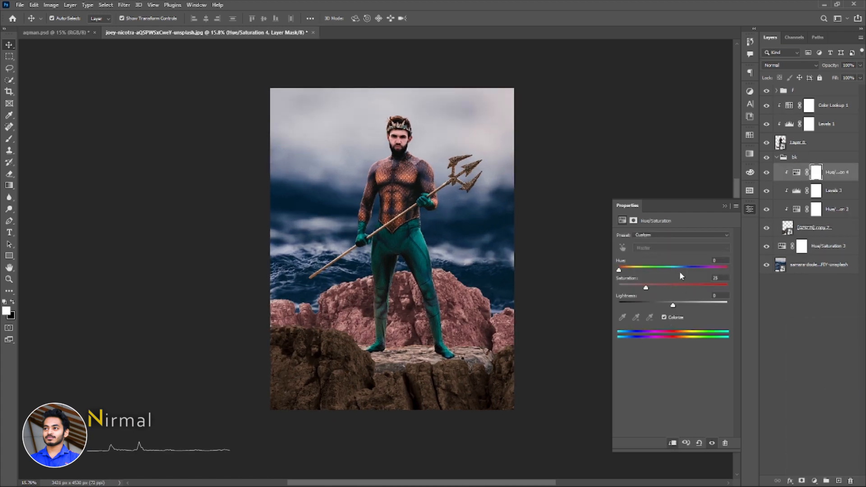
{"action": "left_click_drag", "start_coordinate": [620, 270], "coordinate": [648, 289]}
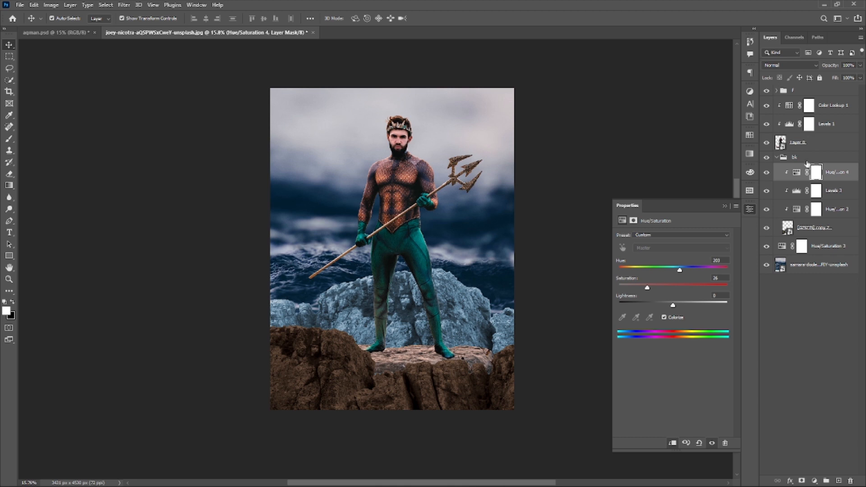
Step: Invert the tint's mask and paint it back over the background rocks with a large soft white brush at 75% opacity, 74% flow
{"action": "key", "text": "b"}
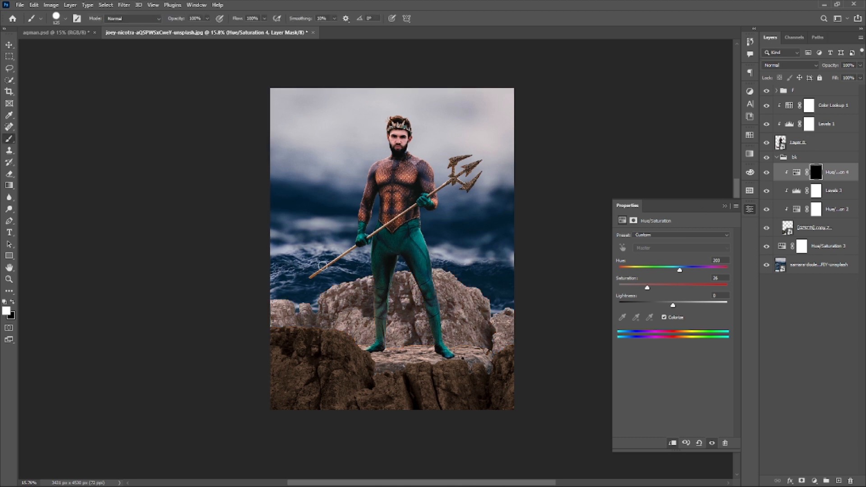
{"action": "right_click", "coordinate": [354, 273]}
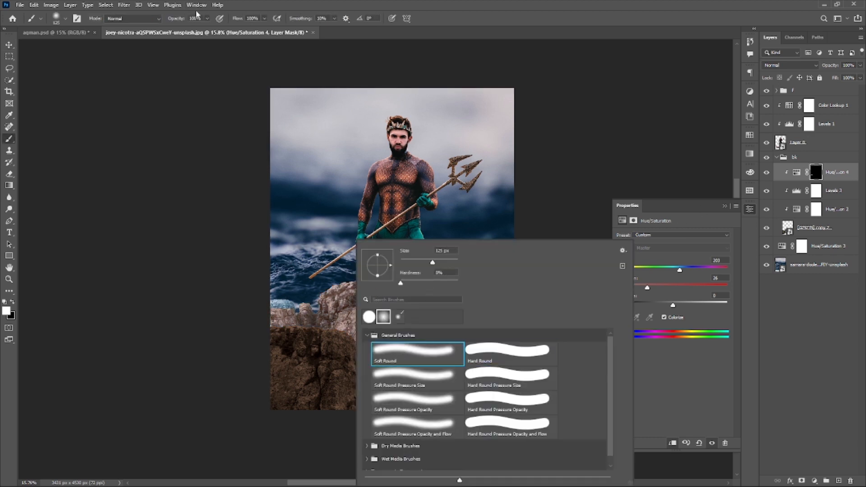
{"action": "left_click_drag", "start_coordinate": [177, 19], "coordinate": [171, 22]}
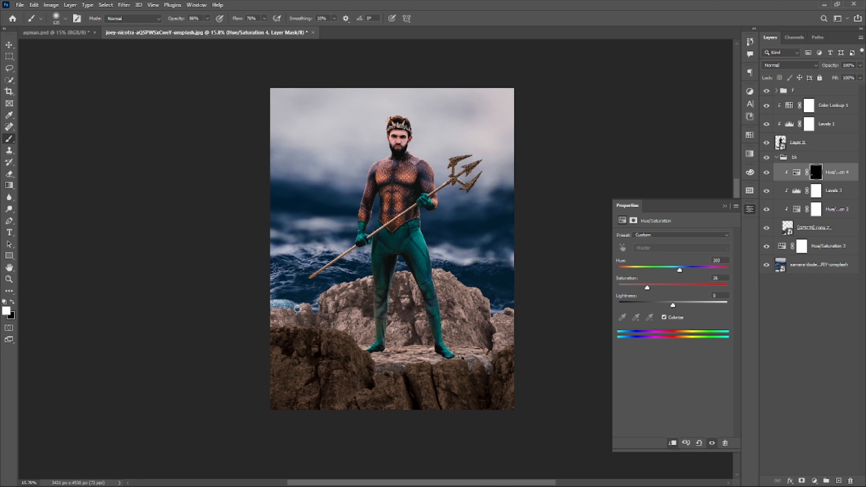
{"action": "key", "text": "bracketright"}
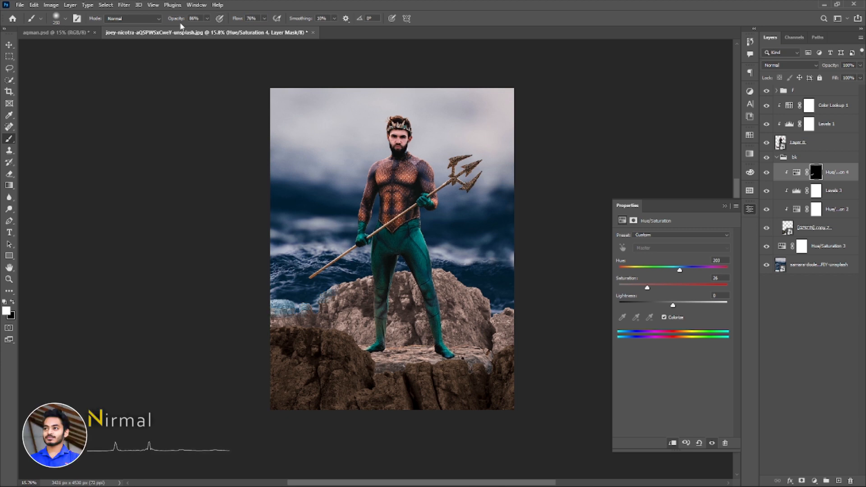
{"action": "key", "text": "bracketright"}
{"action": "key", "text": "bracketright"}
{"action": "mouse_move", "coordinate": [325, 290]}
{"action": "left_mouse_down"}
{"action": "mouse_move", "coordinate": [377, 282]}
{"action": "mouse_move", "coordinate": [504, 297]}
{"action": "left_mouse_up"}
{"action": "key", "text": "bracketright"}
{"action": "key", "text": "bracketright"}
{"action": "key", "text": "bracketright"}
{"action": "key", "text": "bracketright"}
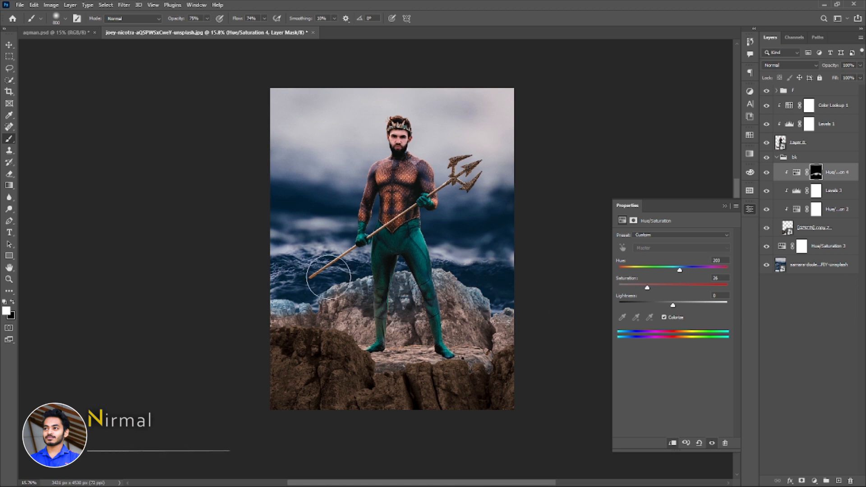
{"action": "key", "text": "bracketright"}
{"action": "key", "text": "bracketright"}
{"action": "key", "text": "bracketright"}
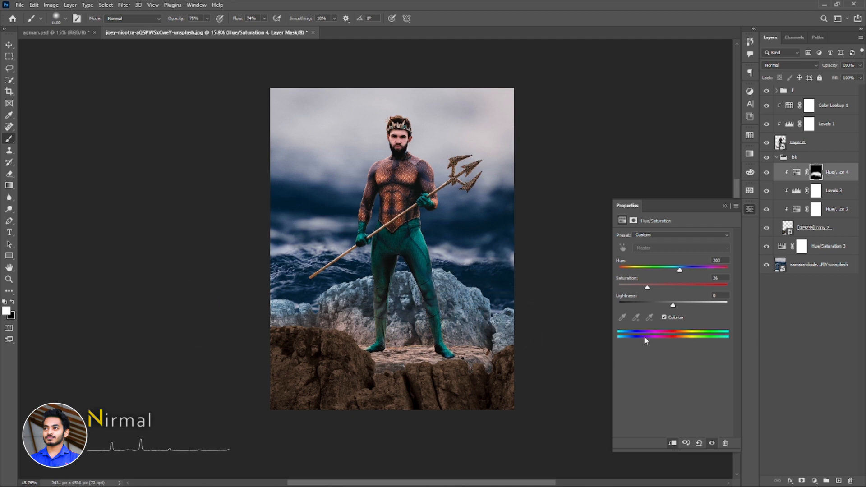
Step: Place the blue water splash photo from File Explorer as the topmost layer of the composite
{"action": "key", "text": "v"}
{"action": "left_click", "coordinate": [784, 309]}
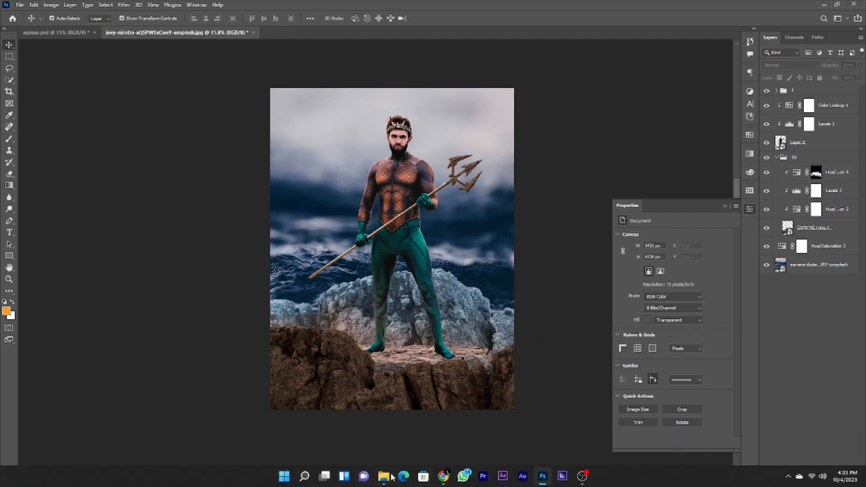
{"action": "left_click", "coordinate": [392, 477]}
{"action": "left_click_drag", "start_coordinate": [271, 379], "coordinate": [494, 318]}
{"action": "key", "text": "Return"}
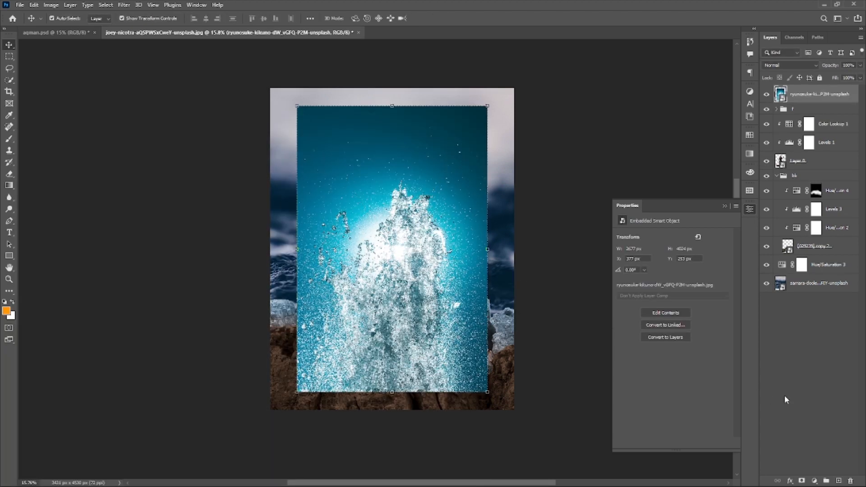
Step: Add a clipped Vibrance adjustment to the splash photo with vibrance +100 and saturation -100
{"action": "left_click", "coordinate": [814, 479]}
{"action": "left_click", "coordinate": [817, 386]}
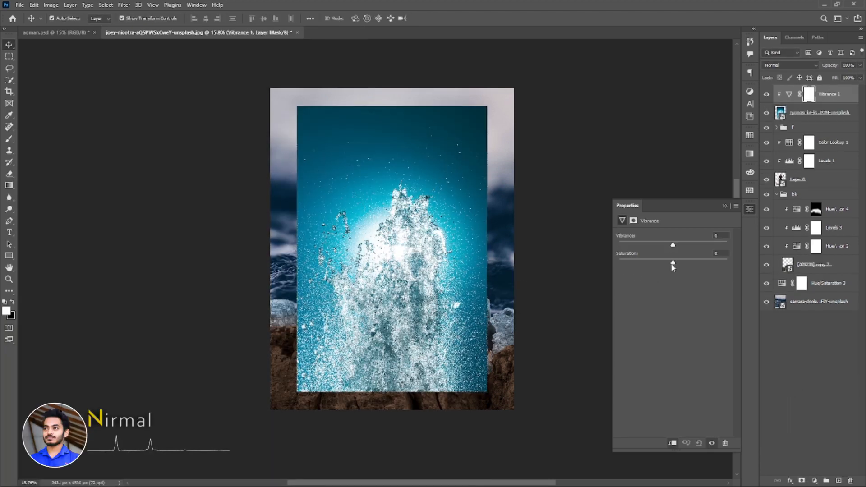
{"action": "left_click_drag", "start_coordinate": [672, 263], "coordinate": [618, 262]}
{"action": "left_click_drag", "start_coordinate": [672, 245], "coordinate": [744, 249]}
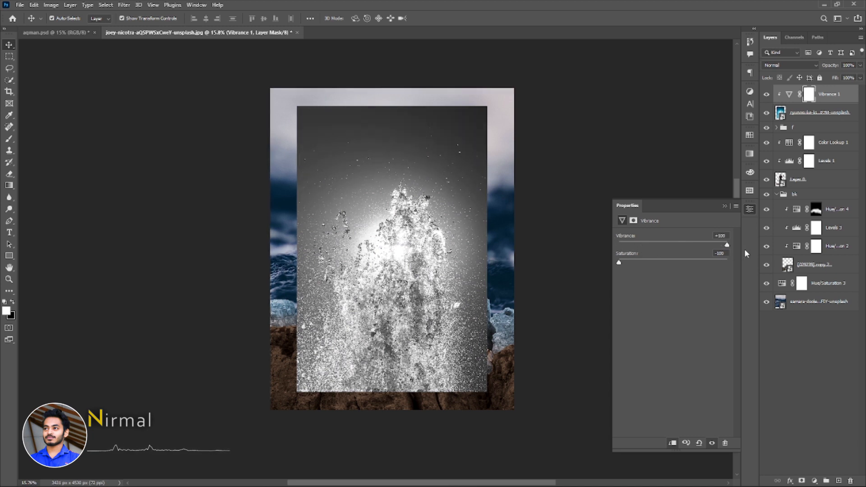
Step: Add a clipped Levels adjustment to the splash with midtones at 0.56 and the white input at 230
{"action": "left_click", "coordinate": [813, 480]}
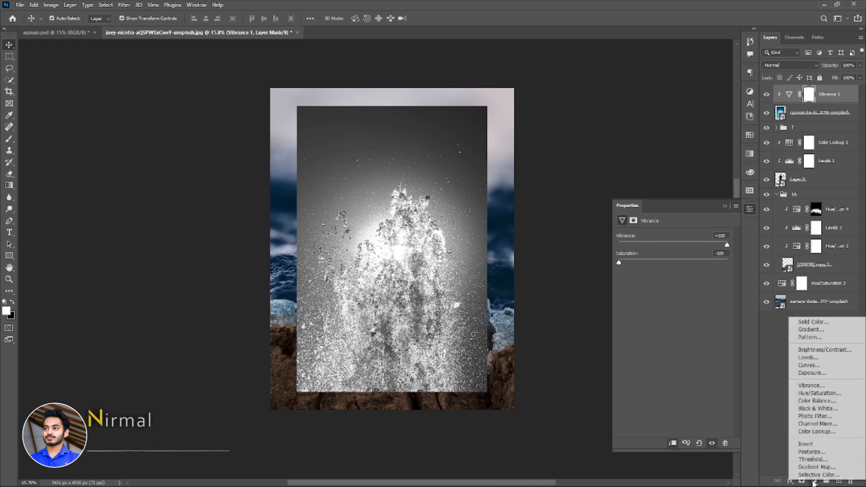
{"action": "left_click", "coordinate": [812, 366]}
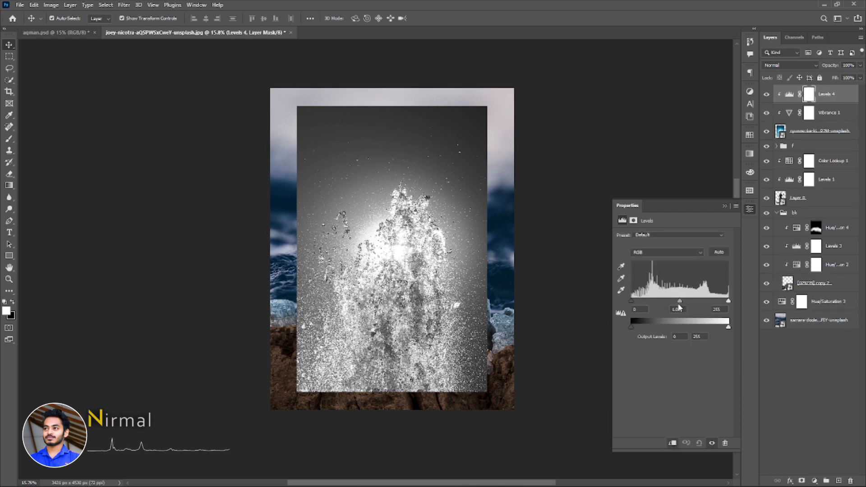
{"action": "left_click_drag", "start_coordinate": [681, 303], "coordinate": [719, 301]}
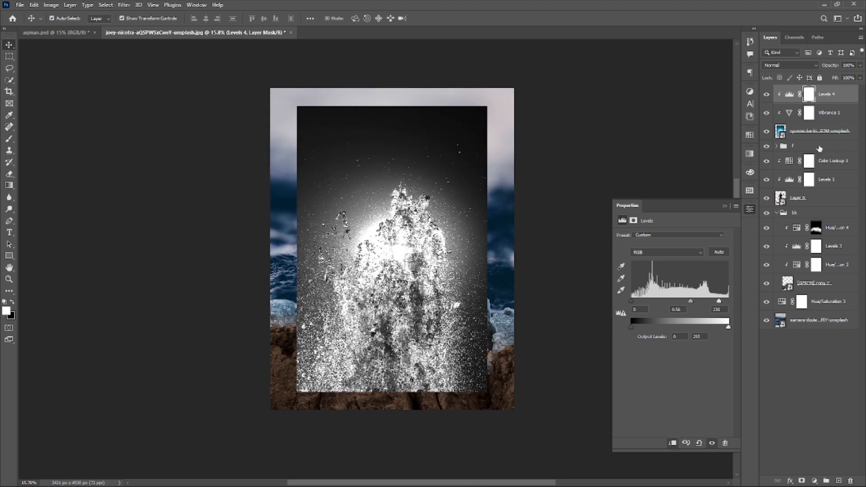
Step: Convert the splash photo and its two adjustments into one smart object and set its blend mode to Lighten
{"action": "left_click", "coordinate": [822, 132], "text": "shift"}
{"action": "right_click", "coordinate": [822, 132]}
{"action": "left_click", "coordinate": [785, 181]}
{"action": "left_click", "coordinate": [783, 65]}
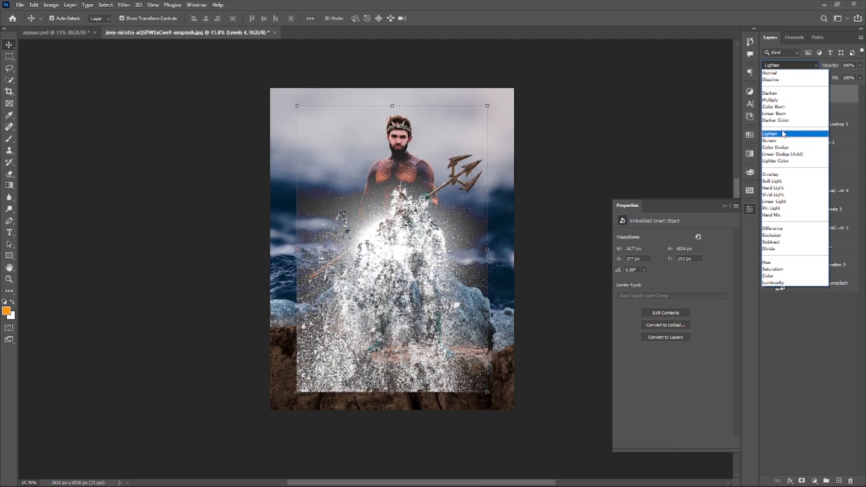
{"action": "left_click", "coordinate": [783, 133]}
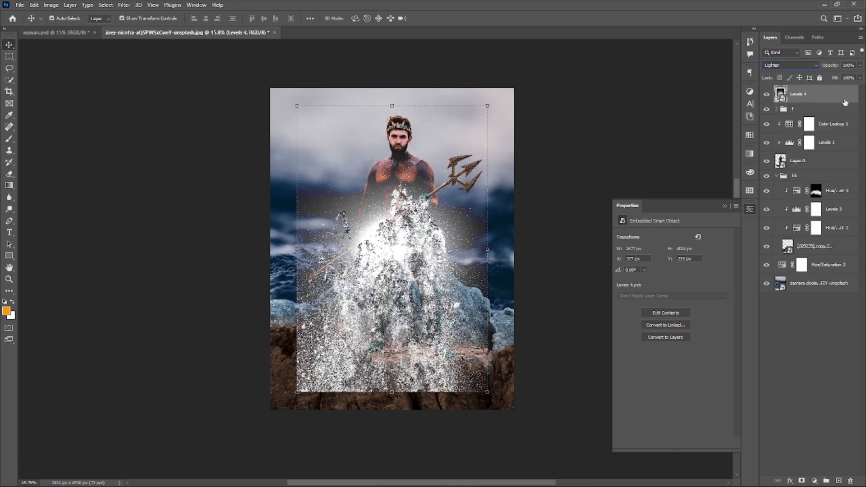
Step: Drop the splash layer's dark tones by raising the This Layer black point in its Blend If settings
{"action": "double_click", "coordinate": [844, 96]}
{"action": "key", "text": "alt"}
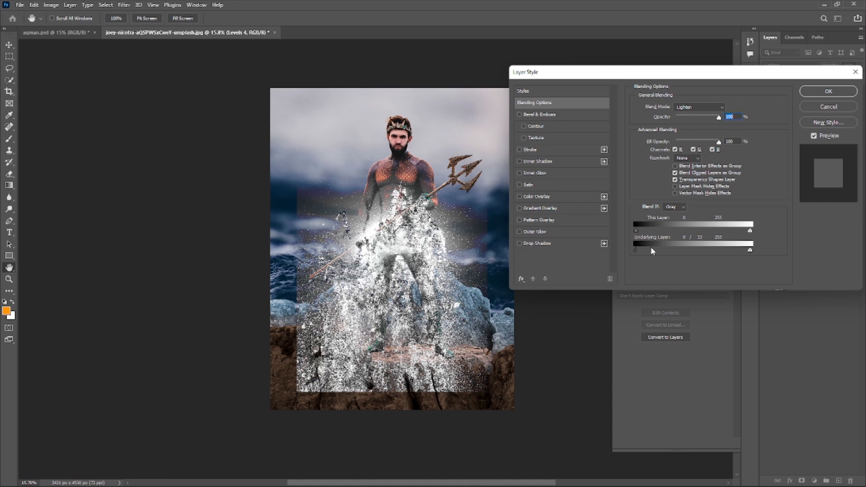
{"action": "left_click_drag", "start_coordinate": [635, 231], "coordinate": [707, 232]}
{"action": "left_click", "coordinate": [824, 92]}
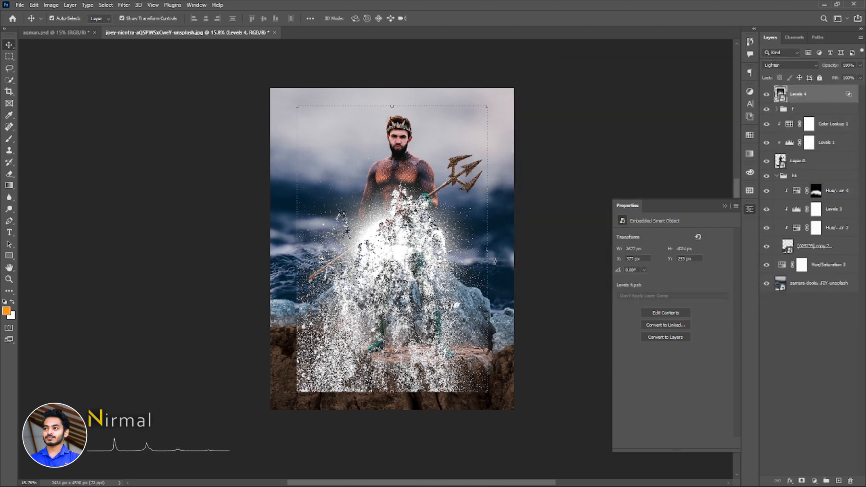
Step: Rotate the splash to about -85° and enlarge it across the lower part of the canvas
{"action": "left_click_drag", "start_coordinate": [498, 247], "coordinate": [363, 138]}
{"action": "left_click_drag", "start_coordinate": [441, 227], "coordinate": [419, 309]}
{"action": "left_click_drag", "start_coordinate": [535, 289], "coordinate": [539, 343]}
{"action": "key", "text": "Return"}
Step: Enlarge the splash further to about 133% and reposition it over the lower part of the canvas
{"action": "scroll", "coordinate": [513, 339], "scroll_direction": "down", "scroll_amount": 4}
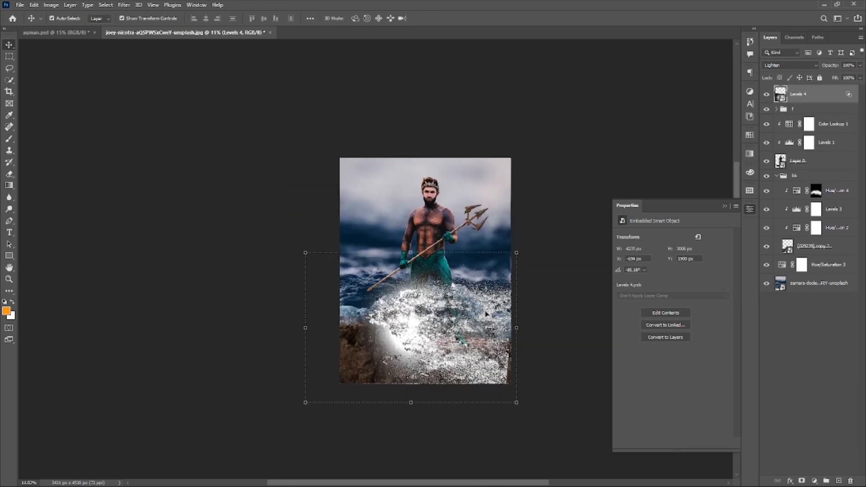
{"action": "scroll", "coordinate": [434, 265], "scroll_direction": "up", "scroll_amount": 3}
{"action": "left_click", "coordinate": [404, 248]}
{"action": "left_click_drag", "start_coordinate": [408, 258], "coordinate": [413, 200]}
{"action": "left_click_drag", "start_coordinate": [467, 159], "coordinate": [440, 209]}
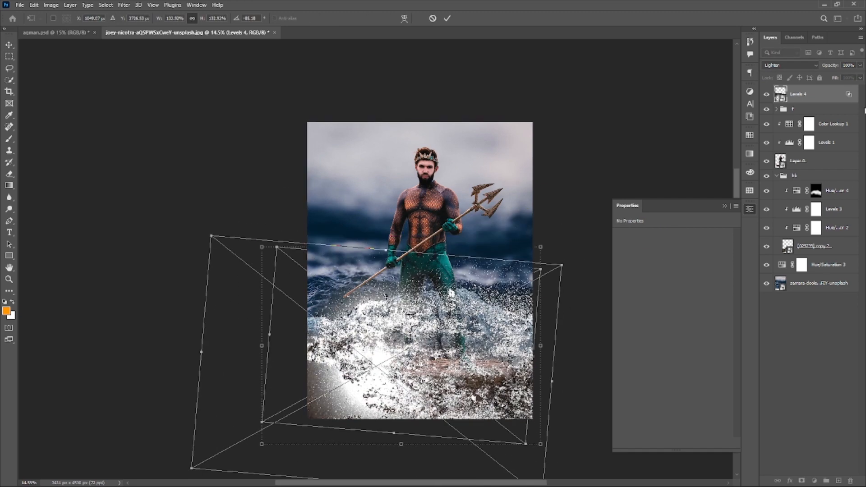
Step: Move the splash layer beneath the background rocks and shift it up behind the man's legs
{"action": "left_click_drag", "start_coordinate": [810, 234], "coordinate": [814, 260]}
{"action": "scroll", "coordinate": [499, 288], "scroll_direction": "up", "scroll_amount": 2}
{"action": "left_click_drag", "start_coordinate": [510, 310], "coordinate": [501, 263]}
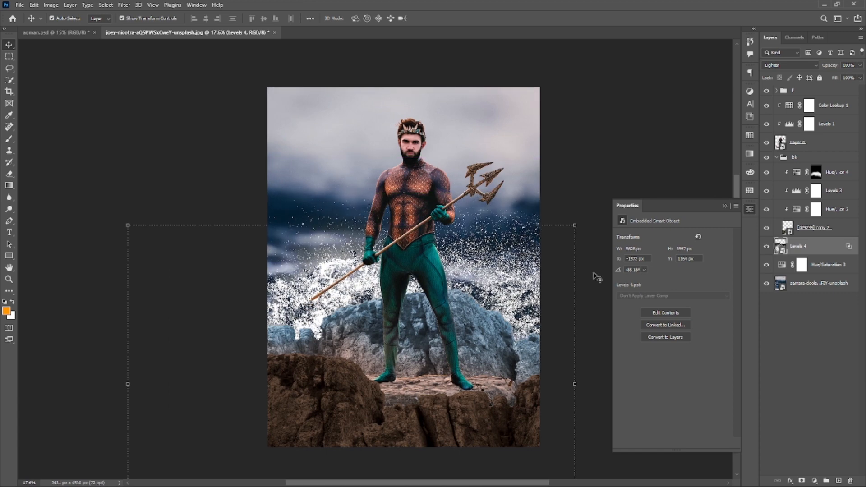
Step: Add a layer mask to the splash and paint black with a soft brush to fade its upper edge
{"action": "left_click", "coordinate": [802, 481]}
{"action": "key", "text": "b"}
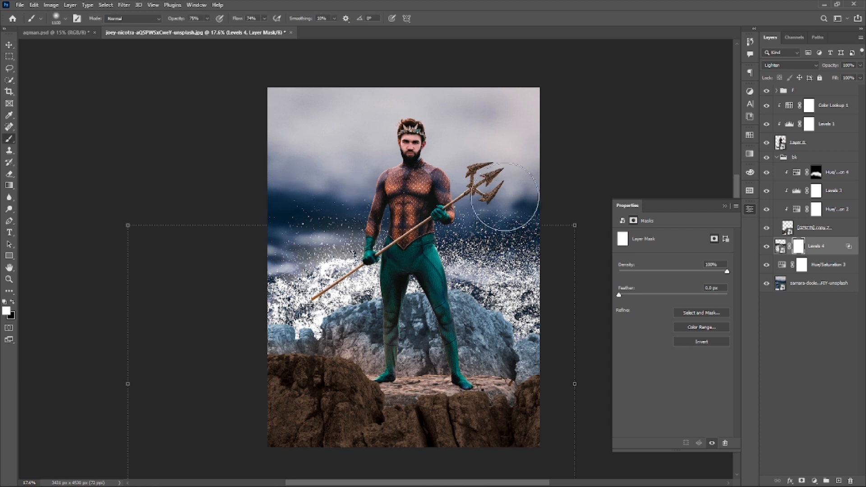
{"action": "key", "text": "x"}
{"action": "left_click_drag", "start_coordinate": [513, 210], "coordinate": [523, 187]}
{"action": "mouse_move", "coordinate": [402, 197]}
{"action": "left_mouse_down"}
{"action": "mouse_move", "coordinate": [326, 182]}
{"action": "mouse_move", "coordinate": [289, 202]}
{"action": "left_mouse_up"}
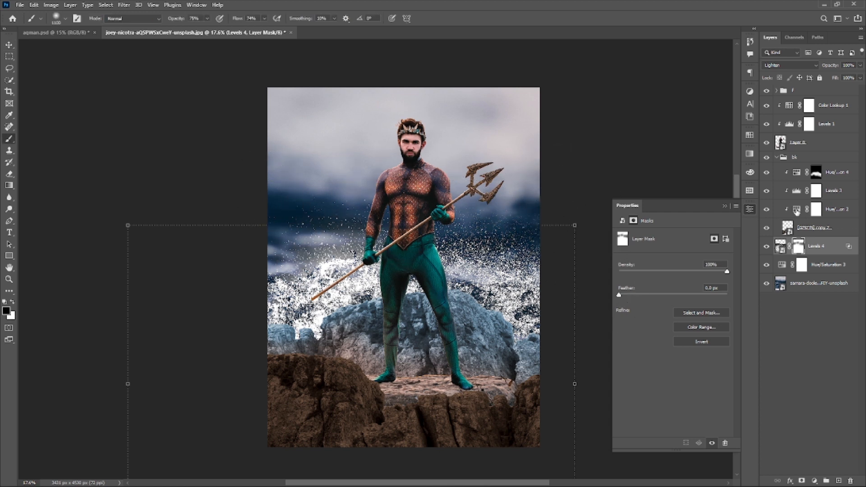
Step: Shift the stormy sea photo about 66 px to the right behind the figure
{"action": "left_click", "coordinate": [724, 206]}
{"action": "key", "text": "v"}
{"action": "scroll", "coordinate": [636, 211], "scroll_direction": "down", "scroll_amount": 7}
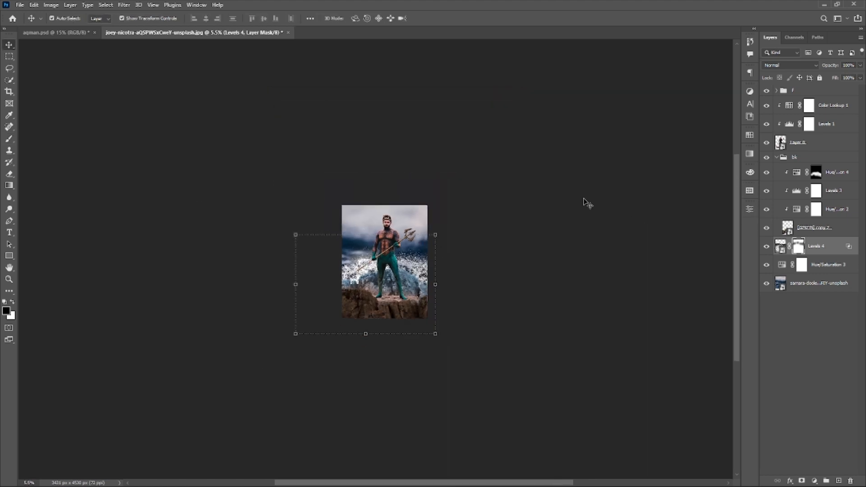
{"action": "left_click", "coordinate": [583, 199]}
{"action": "scroll", "coordinate": [583, 199], "scroll_direction": "up", "scroll_amount": 2}
{"action": "scroll", "coordinate": [583, 199], "scroll_direction": "up", "scroll_amount": 3}
{"action": "mouse_move", "coordinate": [324, 187]}
{"action": "left_mouse_down"}
{"action": "mouse_move", "coordinate": [325, 140]}
{"action": "mouse_move", "coordinate": [324, 173]}
{"action": "mouse_move", "coordinate": [331, 173]}
{"action": "left_mouse_up"}
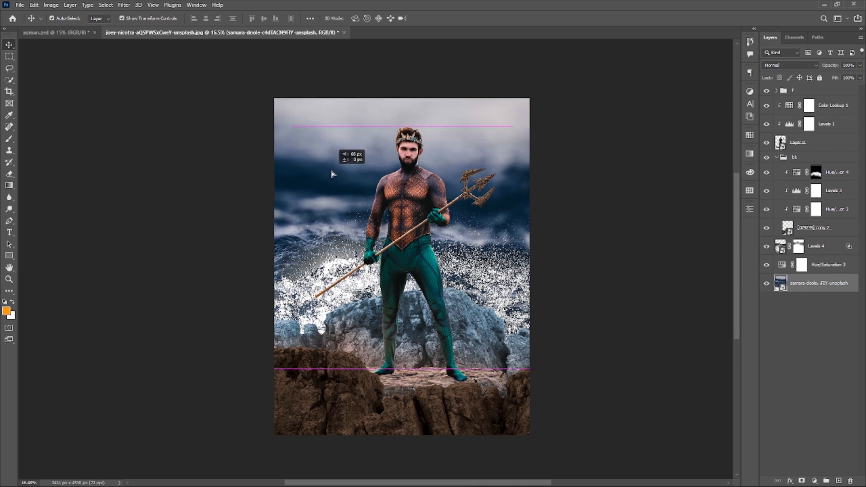
Step: Set the background rocks' colorized Hue/Saturation adjustment to saturation 4 and lightness +27
{"action": "double_click", "coordinate": [795, 172]}
{"action": "left_click_drag", "start_coordinate": [628, 288], "coordinate": [657, 289]}
{"action": "left_click_drag", "start_coordinate": [672, 305], "coordinate": [691, 307]}
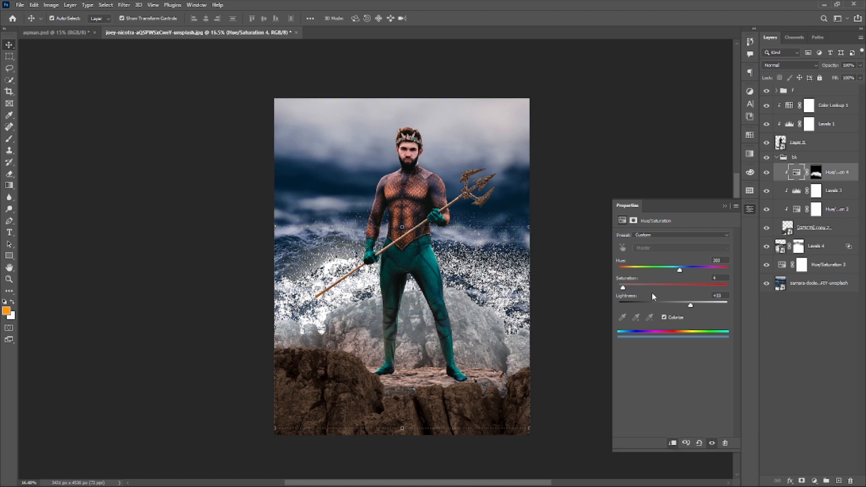
{"action": "left_click_drag", "start_coordinate": [690, 306], "coordinate": [686, 306]}
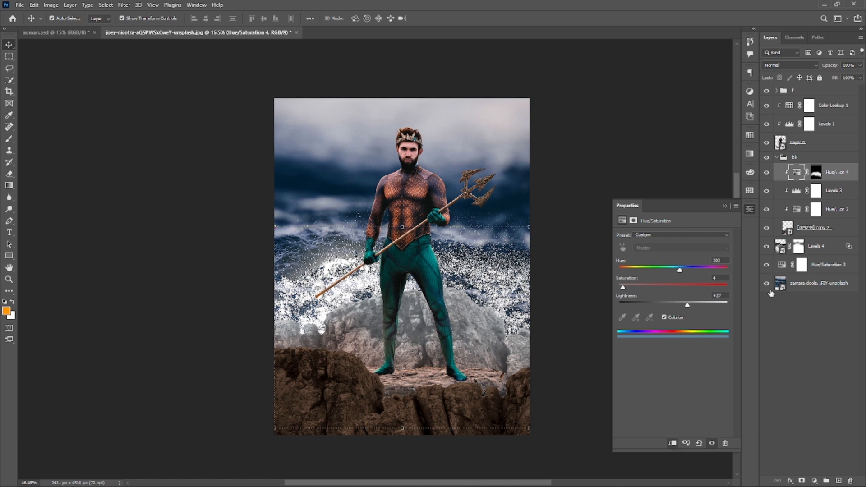
Step: Try Darken, Screen, Color Dodge, Overlay and Vivid Light on the rocks' colorized Hue/Saturation adjustment, then set its blend mode to Linear Light
{"action": "left_click", "coordinate": [806, 65]}
{"action": "left_click", "coordinate": [805, 65]}
{"action": "scroll", "coordinate": [805, 65], "scroll_direction": "down", "scroll_amount": 7}
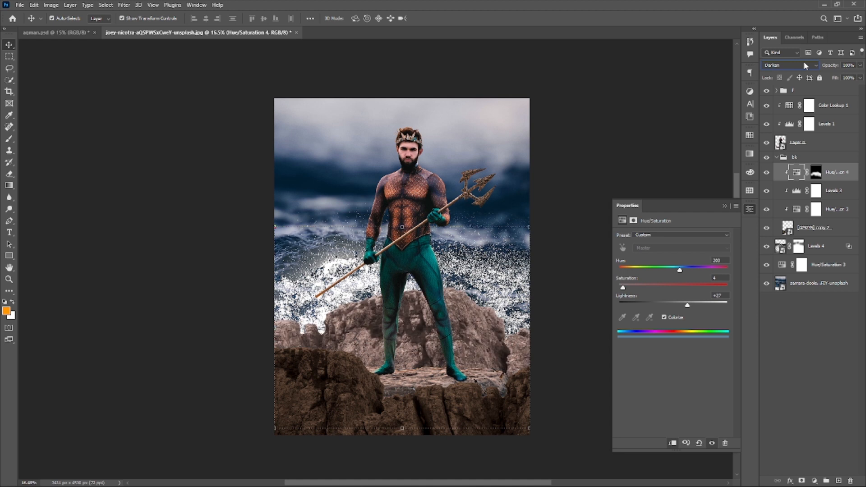
{"action": "scroll", "coordinate": [806, 66], "scroll_direction": "down", "scroll_amount": 1}
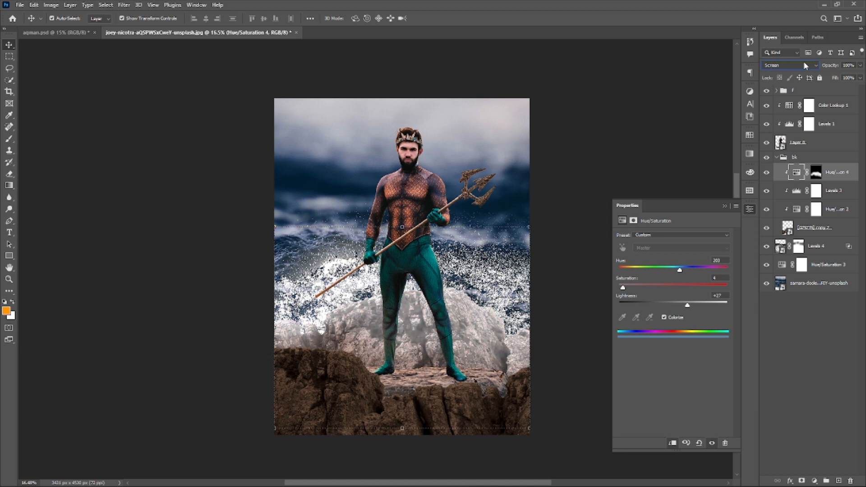
{"action": "scroll", "coordinate": [800, 62], "scroll_direction": "down", "scroll_amount": 1}
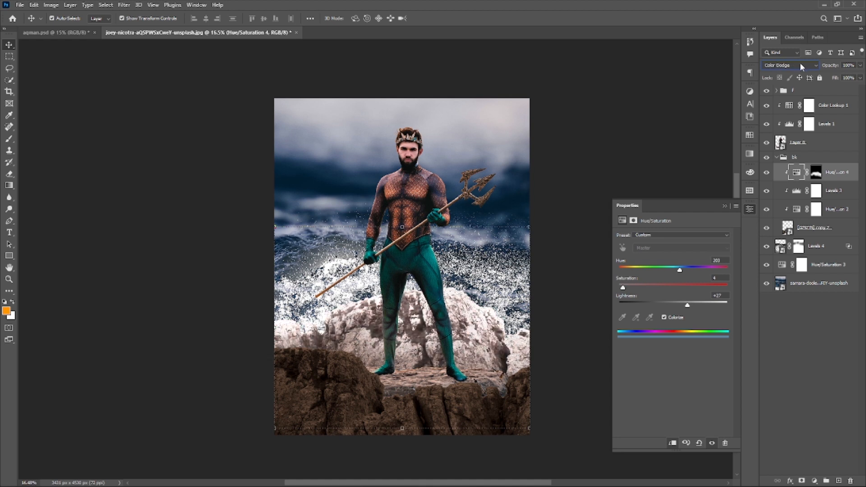
{"action": "scroll", "coordinate": [801, 66], "scroll_direction": "down", "scroll_amount": 3}
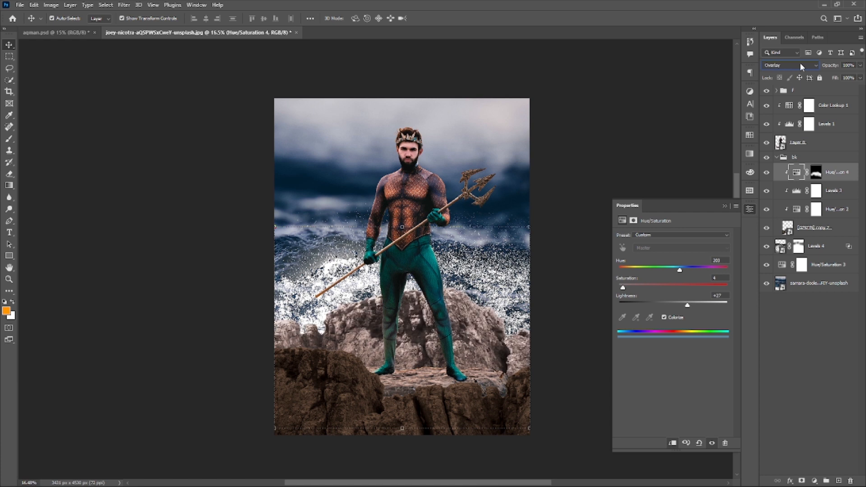
{"action": "scroll", "coordinate": [799, 62], "scroll_direction": "down", "scroll_amount": 3}
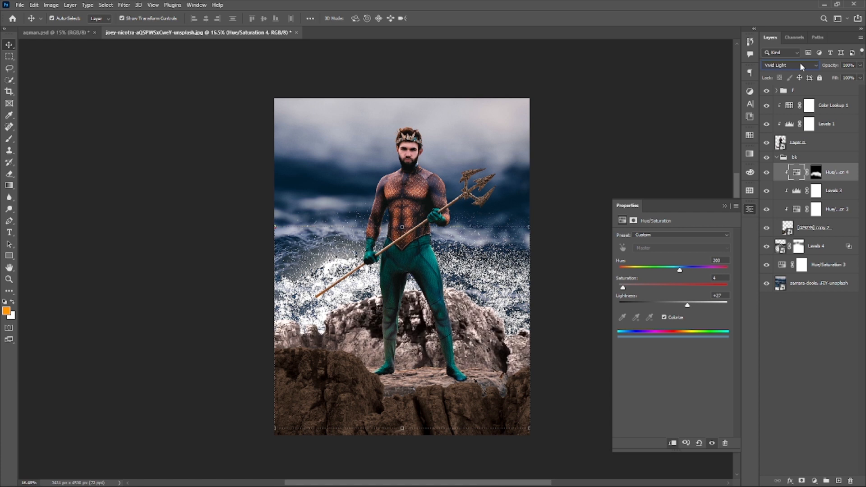
{"action": "scroll", "coordinate": [799, 63], "scroll_direction": "down", "scroll_amount": 1}
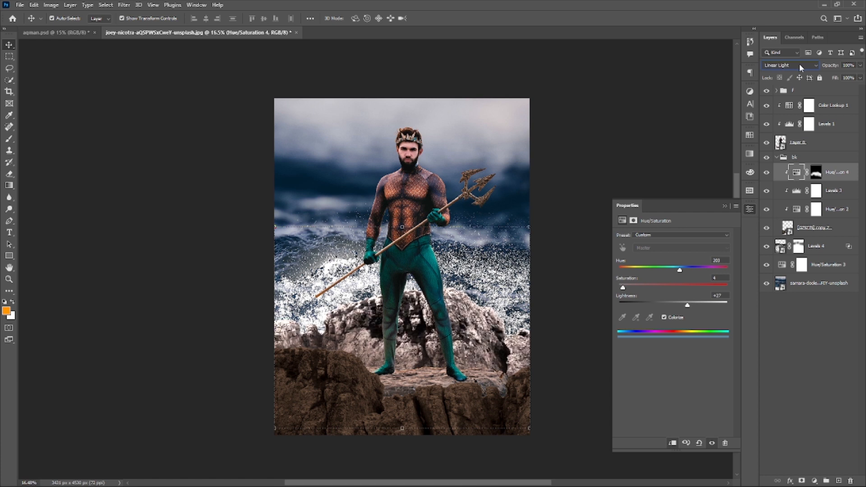
Step: Keep the background rocks' Hue/Saturation adjustment in Linear Light, deselect it and close its settings
{"action": "left_click", "coordinate": [799, 63]}
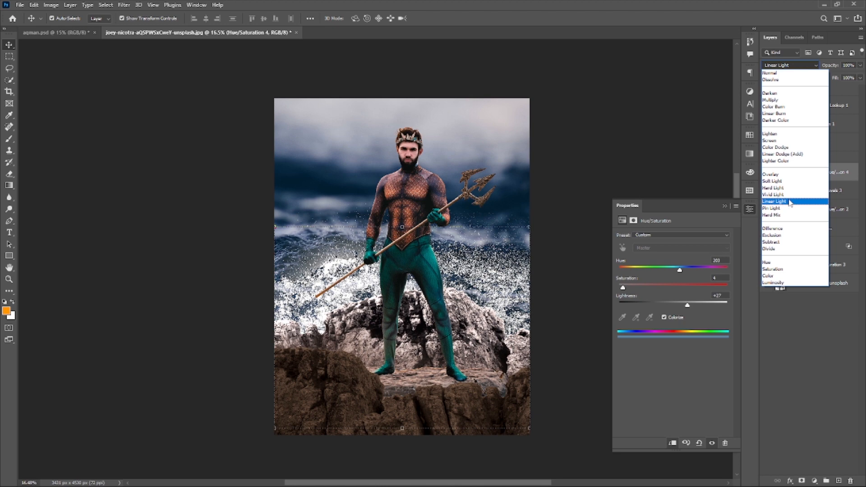
{"action": "left_click", "coordinate": [790, 202]}
{"action": "left_click", "coordinate": [784, 345]}
{"action": "scroll", "coordinate": [418, 290], "scroll_direction": "down", "scroll_amount": 4}
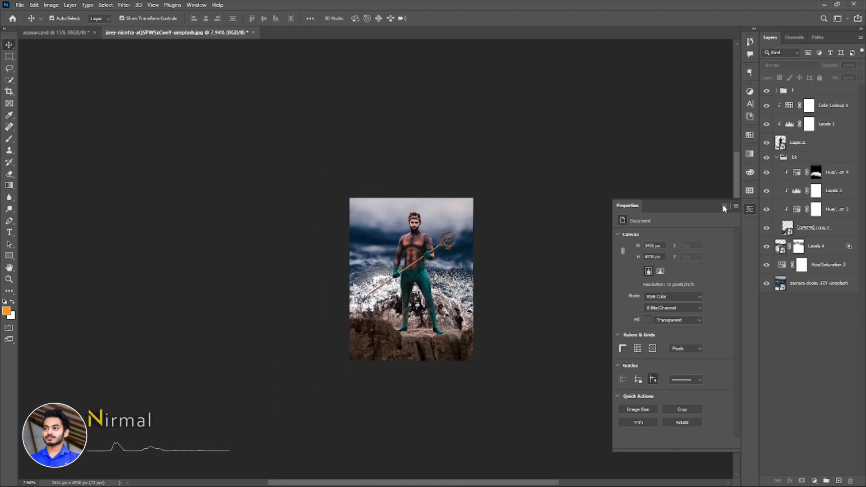
{"action": "left_click", "coordinate": [749, 209]}
Step: Add a Hue/Saturation adjustment above the splash layer, colorized with hue 210, saturation 100 and lightness +17
{"action": "scroll", "coordinate": [434, 276], "scroll_direction": "up", "scroll_amount": 3}
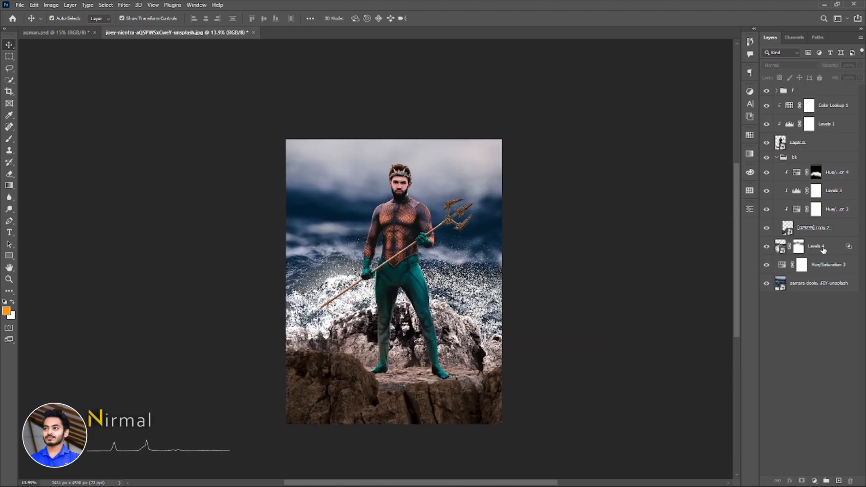
{"action": "left_click", "coordinate": [823, 248]}
{"action": "left_click", "coordinate": [814, 481]}
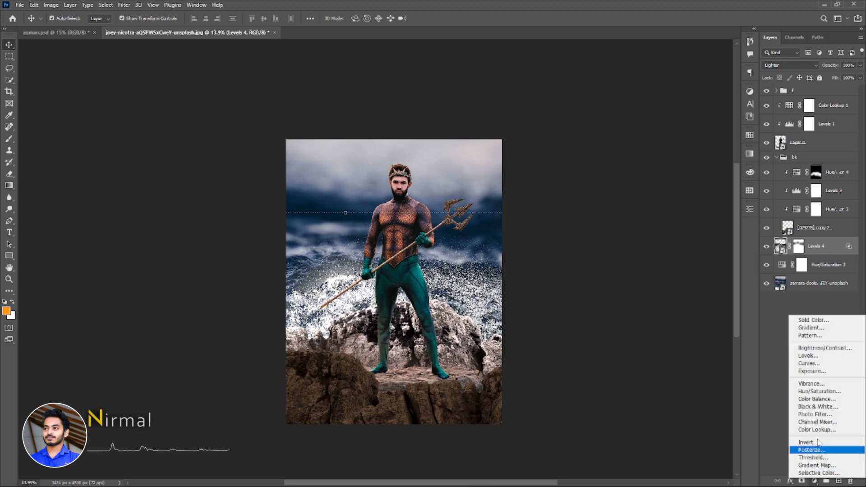
{"action": "left_click", "coordinate": [819, 391]}
{"action": "left_click", "coordinate": [675, 317]}
{"action": "left_click_drag", "start_coordinate": [646, 288], "coordinate": [692, 287]}
{"action": "left_click_drag", "start_coordinate": [629, 270], "coordinate": [727, 287]}
{"action": "left_click_drag", "start_coordinate": [680, 271], "coordinate": [682, 274]}
{"action": "left_click_drag", "start_coordinate": [673, 305], "coordinate": [682, 307]}
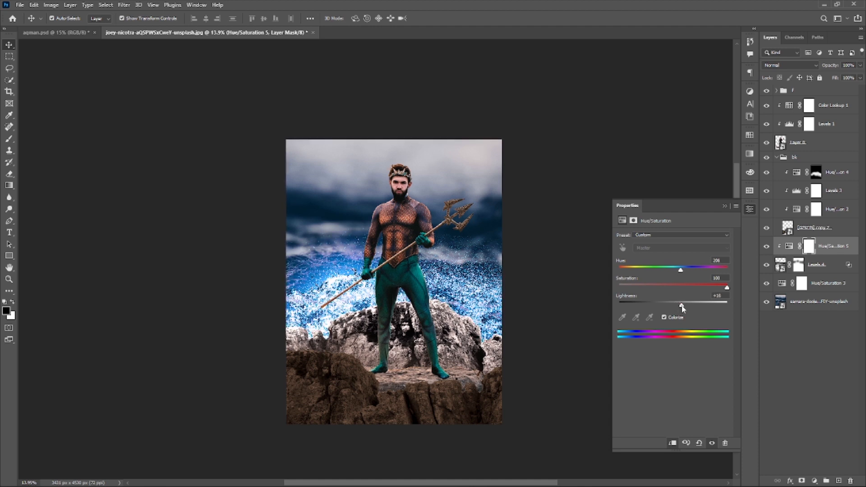
{"action": "left_click_drag", "start_coordinate": [682, 273], "coordinate": [684, 272]}
Step: Clip a colorized Hue/Saturation adjustment to the stormy sea photo with hue 215, saturation 53 and lightness +7
{"action": "left_click", "coordinate": [819, 310]}
{"action": "left_click", "coordinate": [814, 481]}
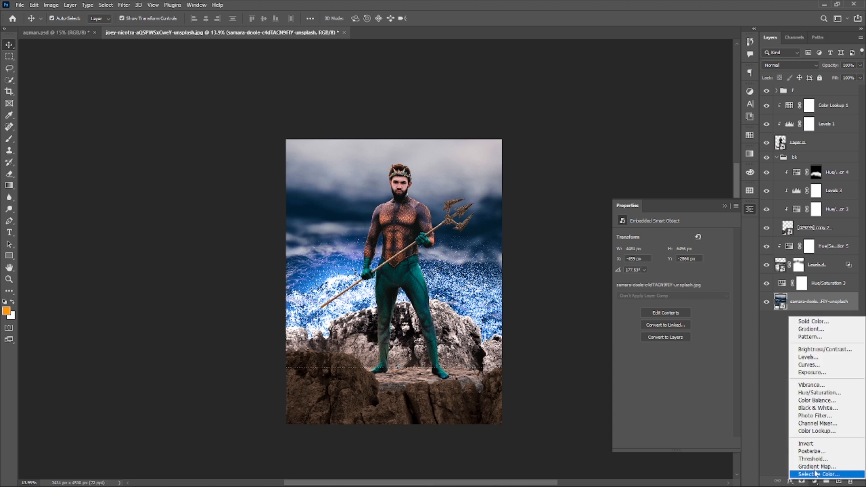
{"action": "left_click", "coordinate": [811, 392]}
{"action": "left_click", "coordinate": [672, 443]}
{"action": "left_click", "coordinate": [677, 318]}
{"action": "left_click", "coordinate": [680, 272]}
{"action": "left_click_drag", "start_coordinate": [681, 287], "coordinate": [678, 272]}
{"action": "left_click_drag", "start_coordinate": [673, 305], "coordinate": [682, 271]}
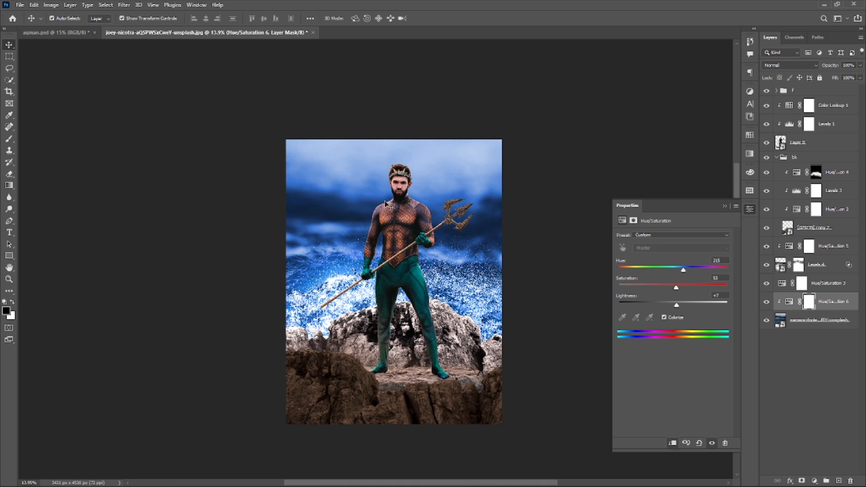
Step: Paint black on the sea adjustment's mask across the sky, using a large soft brush lowered to 48% opacity and 50% flow
{"action": "left_click", "coordinate": [808, 309]}
{"action": "key", "text": "b"}
{"action": "mouse_move", "coordinate": [336, 186]}
{"action": "left_mouse_down"}
{"action": "mouse_move", "coordinate": [390, 158]}
{"action": "mouse_move", "coordinate": [547, 161]}
{"action": "left_mouse_up"}
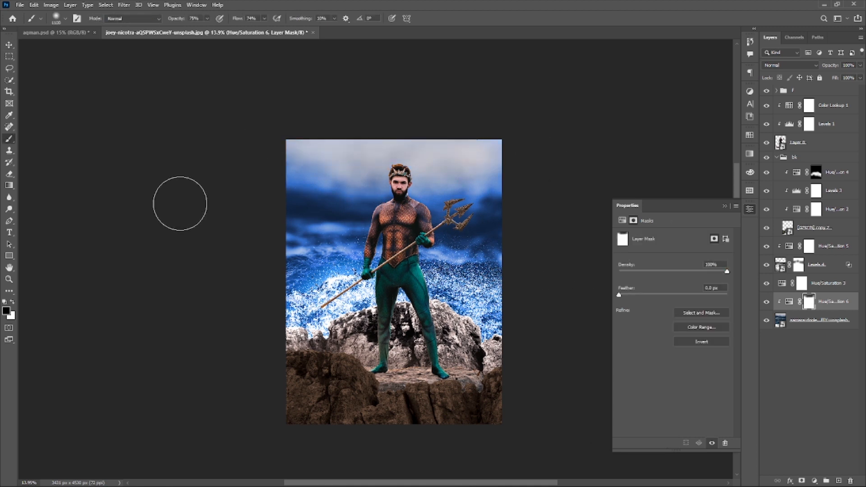
{"action": "key", "text": "v"}
{"action": "key", "text": "b"}
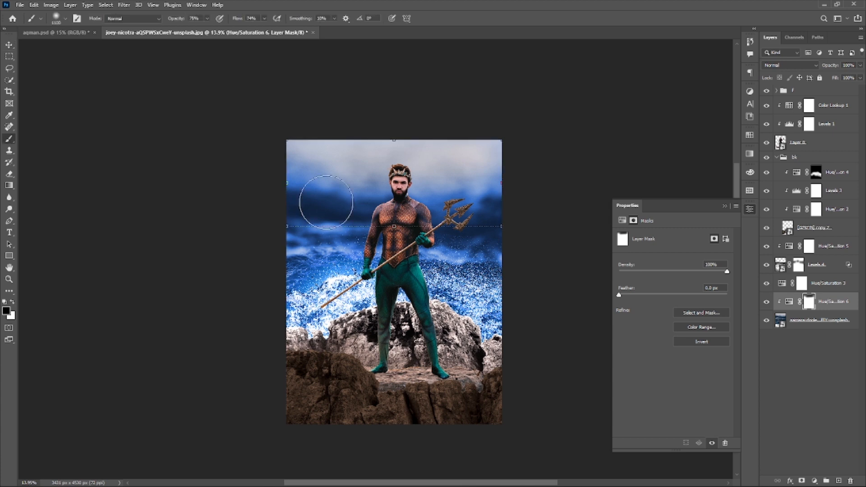
{"action": "left_click_drag", "start_coordinate": [179, 21], "coordinate": [177, 20]}
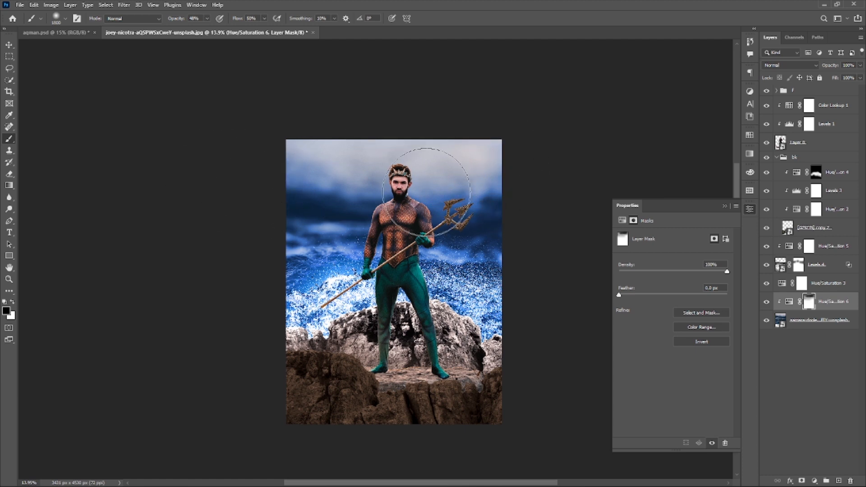
{"action": "key", "text": "v"}
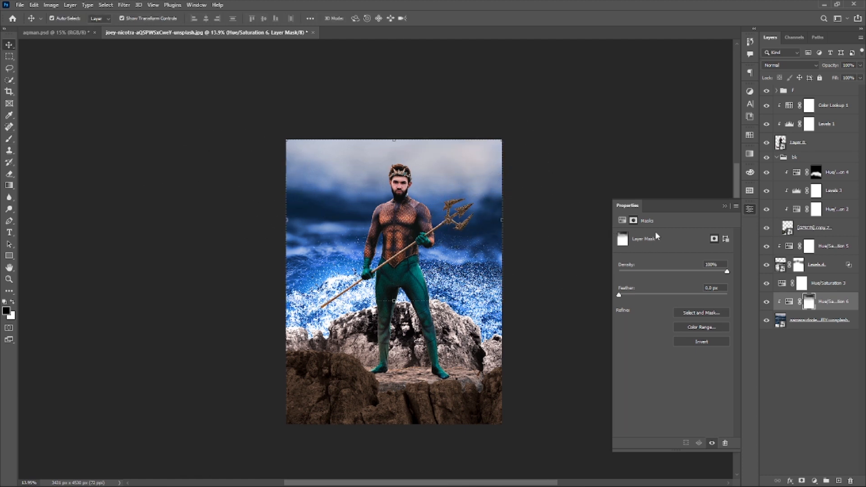
Step: Set the saturation of the background rocks' colorized Hue/Saturation adjustment to 29
{"action": "left_click", "coordinate": [807, 334]}
{"action": "left_click", "coordinate": [787, 178]}
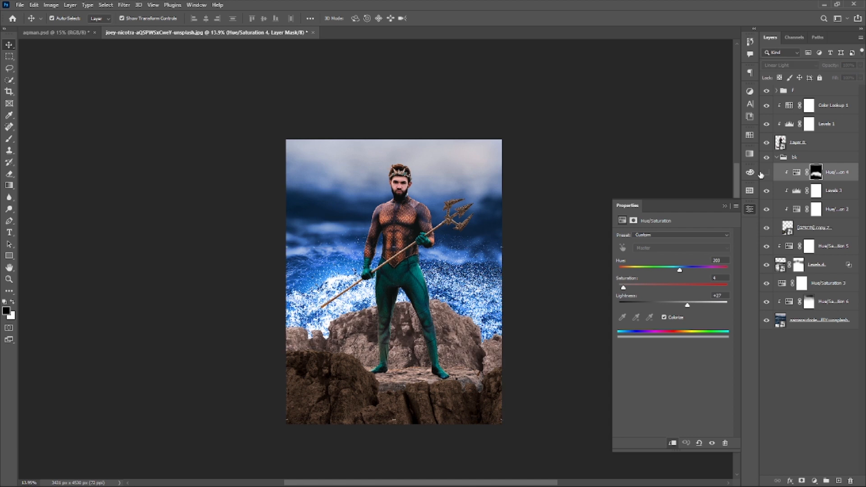
{"action": "left_click", "coordinate": [792, 176]}
{"action": "left_click", "coordinate": [660, 286]}
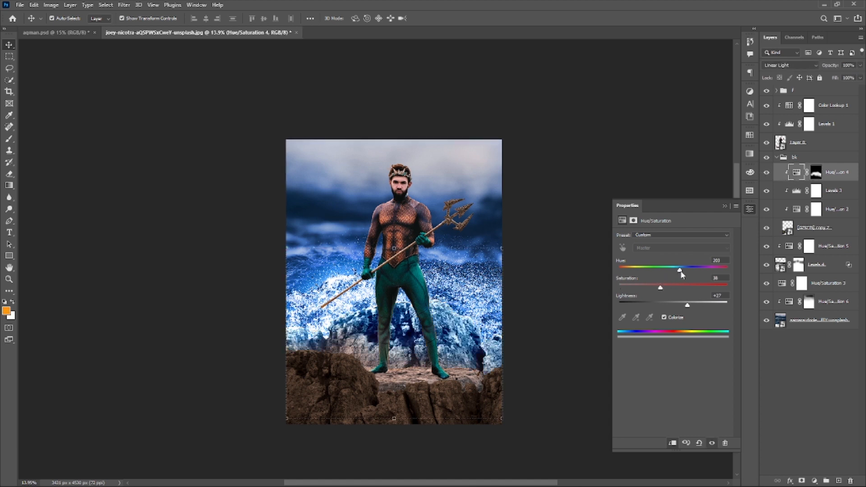
{"action": "left_click", "coordinate": [648, 285]}
Step: Collapse the bk group and clip a colorized, low-saturation Hue/Saturation adjustment to the foreground rocks group to turn the brown rocks dark grey
{"action": "left_click", "coordinate": [776, 157]}
{"action": "left_click", "coordinate": [788, 95]}
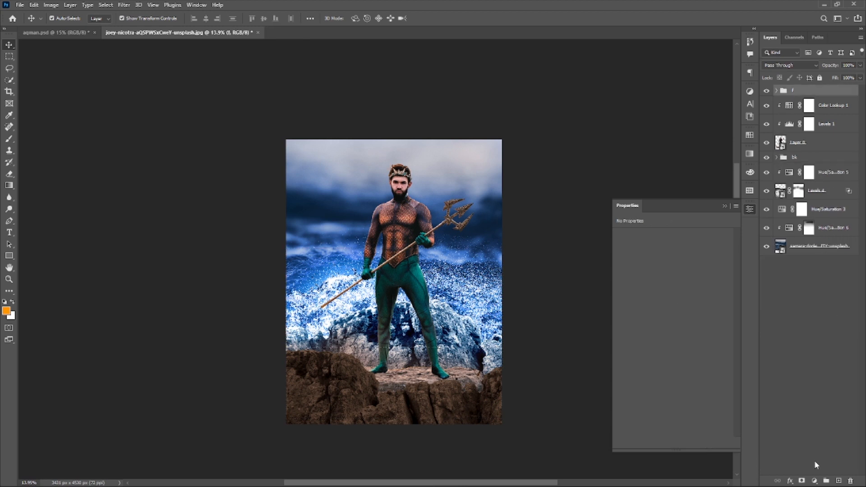
{"action": "left_click", "coordinate": [815, 481]}
{"action": "left_click", "coordinate": [821, 389]}
{"action": "left_click", "coordinate": [673, 441]}
{"action": "left_click", "coordinate": [664, 317]}
{"action": "left_click_drag", "start_coordinate": [677, 287], "coordinate": [631, 290]}
{"action": "left_click_drag", "start_coordinate": [684, 270], "coordinate": [670, 275]}
{"action": "mouse_move", "coordinate": [672, 305]}
{"action": "left_mouse_down"}
{"action": "mouse_move", "coordinate": [681, 305]}
{"action": "mouse_move", "coordinate": [673, 305]}
{"action": "left_mouse_up"}
{"action": "mouse_move", "coordinate": [632, 287]}
{"action": "left_mouse_down"}
{"action": "mouse_move", "coordinate": [655, 290]}
{"action": "mouse_move", "coordinate": [685, 270]}
{"action": "mouse_move", "coordinate": [641, 292]}
{"action": "mouse_move", "coordinate": [624, 288]}
{"action": "left_mouse_up"}
{"action": "left_click", "coordinate": [795, 327]}
{"action": "key", "text": "ctrl+minus"}
{"action": "key", "text": "ctrl+minus"}
{"action": "key", "text": "ctrl+minus"}
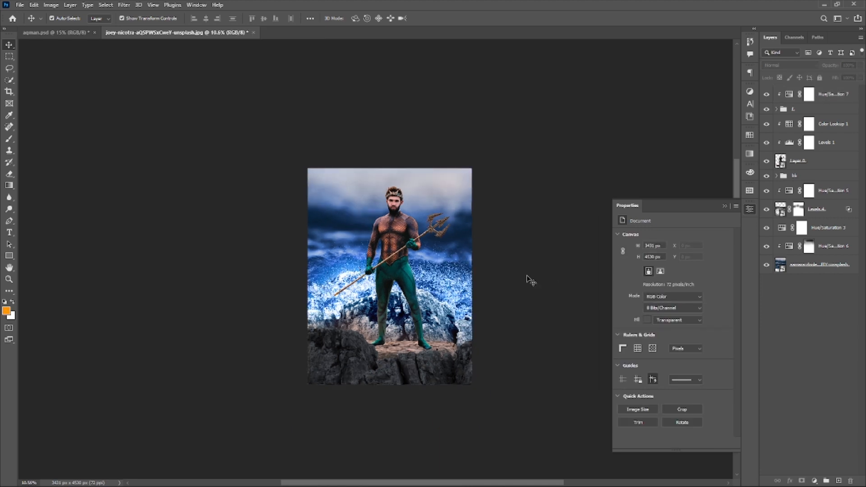
{"action": "left_click", "coordinate": [752, 211]}
Step: Enlarge the water splash layer to about 125% and reposition it behind the figure
{"action": "scroll", "coordinate": [568, 304], "scroll_direction": "down", "scroll_amount": 2}
{"action": "scroll", "coordinate": [568, 303], "scroll_direction": "up", "scroll_amount": 6}
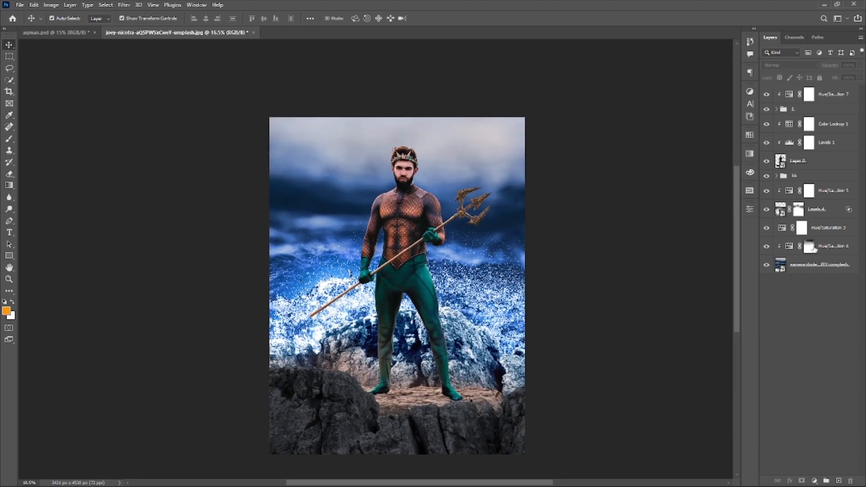
{"action": "left_click", "coordinate": [835, 211]}
{"action": "mouse_move", "coordinate": [455, 266]}
{"action": "left_mouse_down"}
{"action": "mouse_move", "coordinate": [539, 246]}
{"action": "mouse_move", "coordinate": [455, 273]}
{"action": "left_mouse_up"}
{"action": "scroll", "coordinate": [455, 272], "scroll_direction": "down", "scroll_amount": 1}
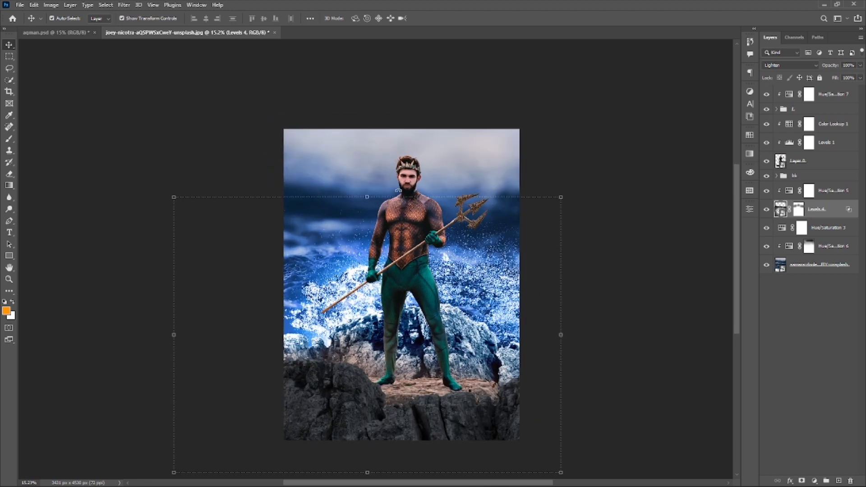
{"action": "left_click", "coordinate": [368, 195]}
{"action": "left_click_drag", "start_coordinate": [366, 195], "coordinate": [367, 128]}
{"action": "left_click_drag", "start_coordinate": [445, 194], "coordinate": [440, 240]}
{"action": "left_click_drag", "start_coordinate": [447, 287], "coordinate": [416, 316]}
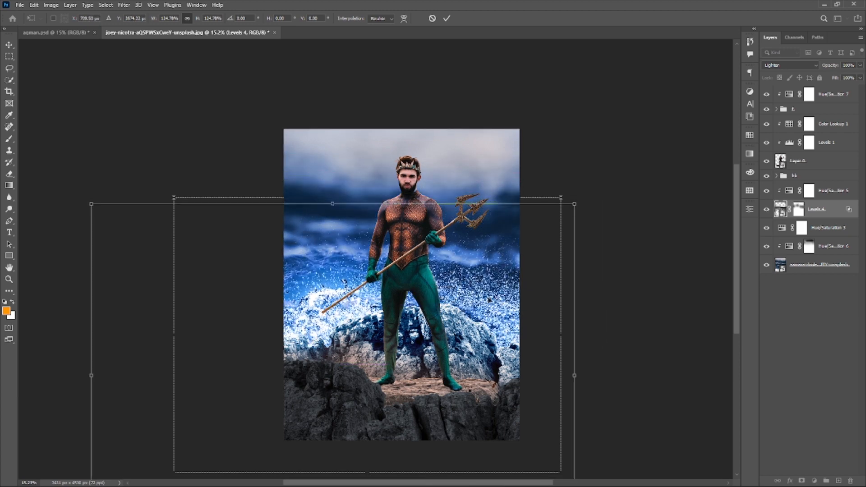
{"action": "key", "text": "Return"}
Step: Reopen the bk group and lower the fill of the background rocks' Linear Light adjustment to 72%
{"action": "scroll", "coordinate": [470, 283], "scroll_direction": "down", "scroll_amount": 3}
{"action": "scroll", "coordinate": [472, 285], "scroll_direction": "up", "scroll_amount": 4}
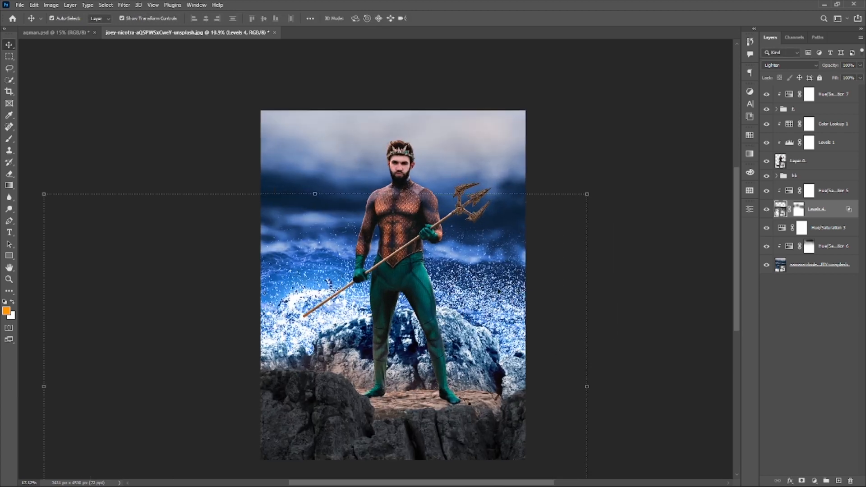
{"action": "left_click", "coordinate": [786, 191]}
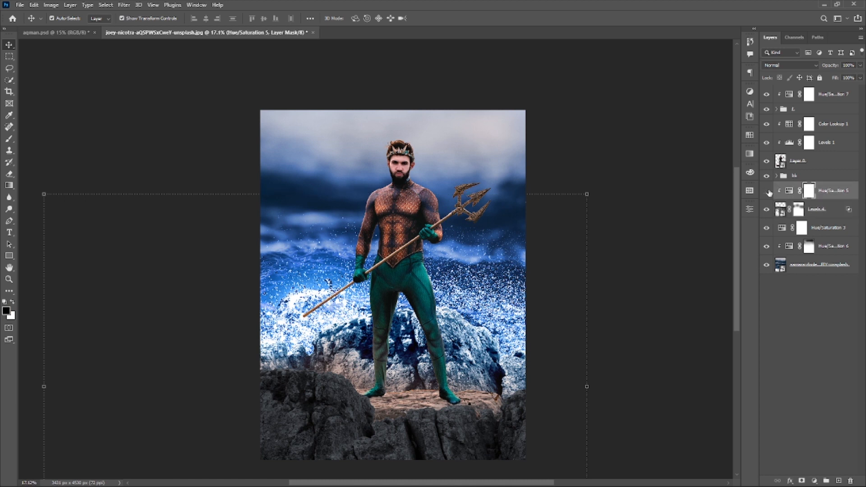
{"action": "double_click", "coordinate": [786, 191]}
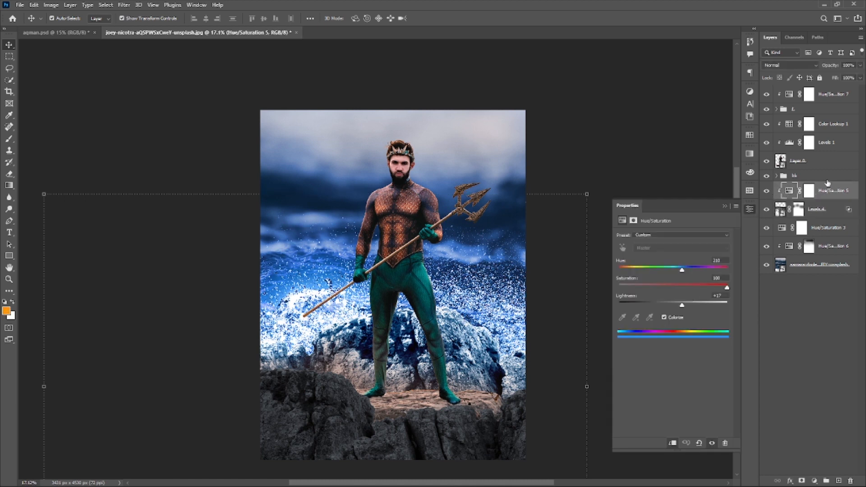
{"action": "left_click", "coordinate": [774, 177]}
{"action": "left_click", "coordinate": [776, 176]}
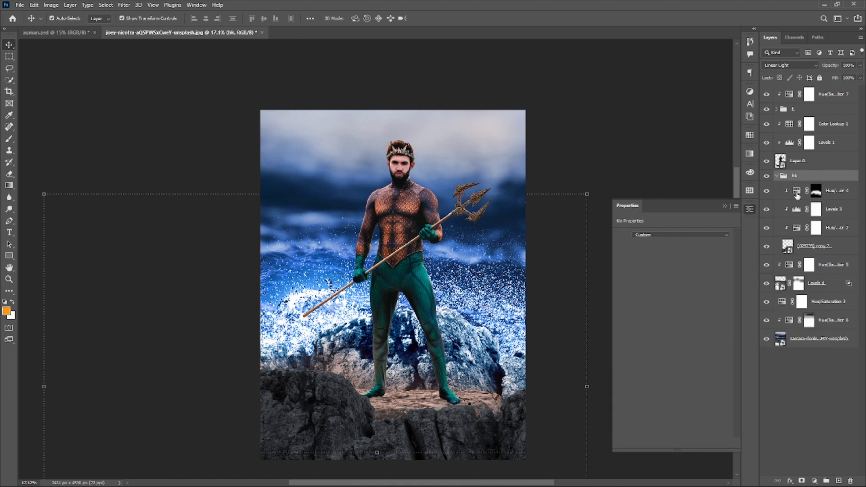
{"action": "left_click", "coordinate": [816, 191]}
{"action": "left_click_drag", "start_coordinate": [834, 79], "coordinate": [821, 80]}
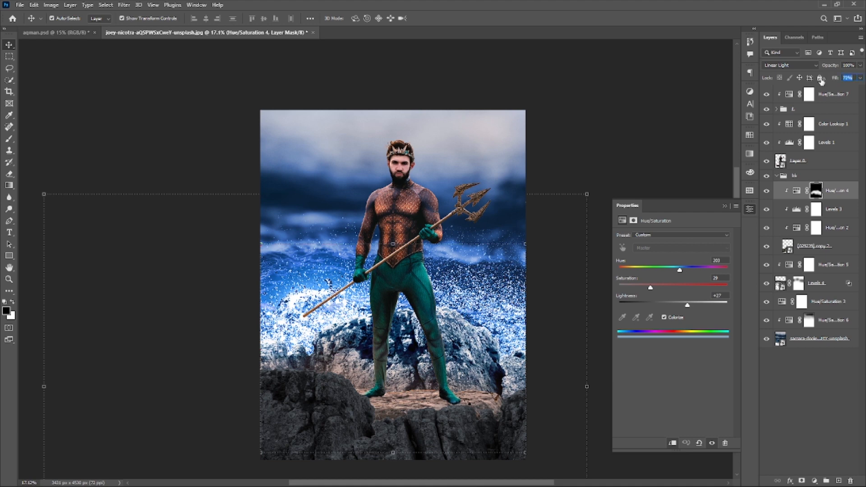
{"action": "left_click", "coordinate": [725, 206]}
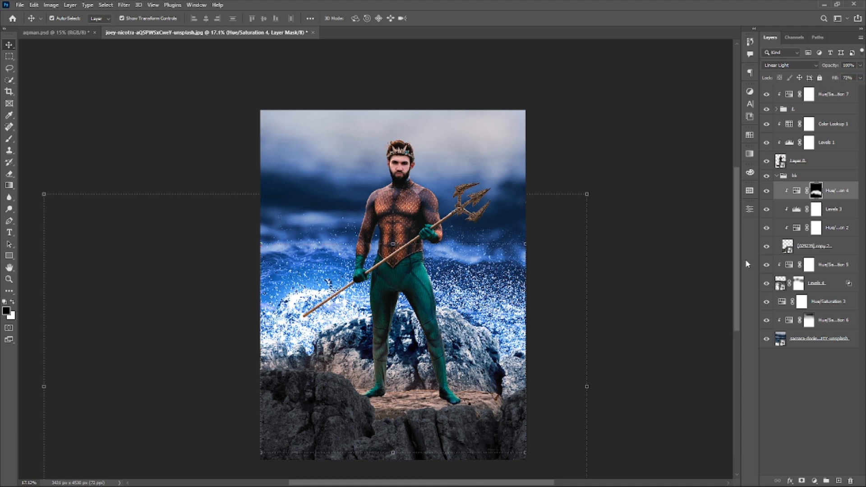
{"action": "left_click", "coordinate": [792, 433]}
Step: Combine the figure layer with its Levels and Color Lookup adjustments into one smart object
{"action": "key", "text": "ctrl+minus"}
{"action": "scroll", "coordinate": [466, 286], "scroll_direction": "up", "scroll_amount": 3}
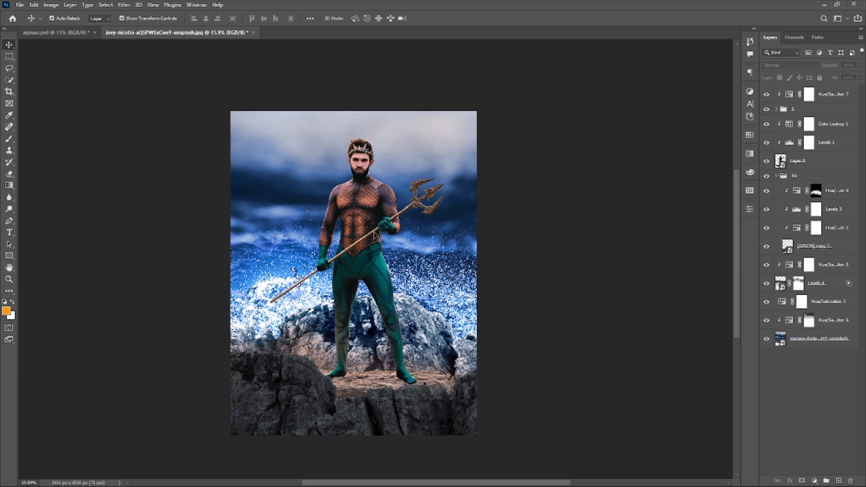
{"action": "left_click", "coordinate": [381, 356]}
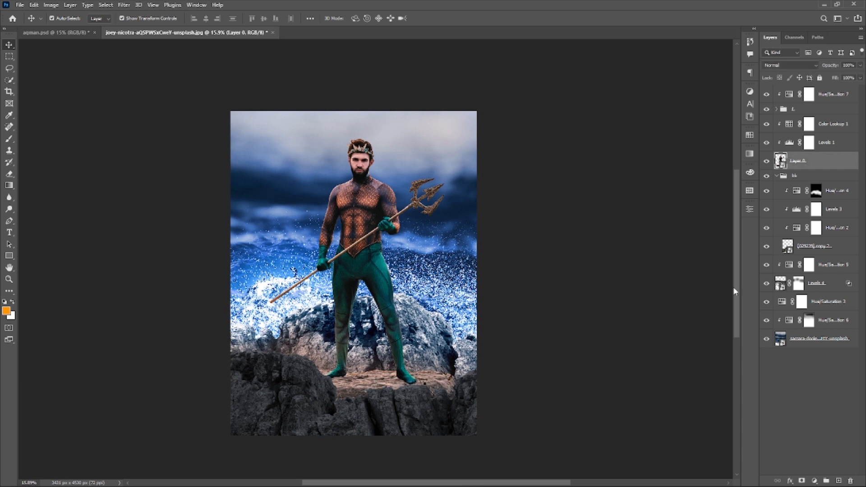
{"action": "right_click", "coordinate": [831, 131]}
{"action": "left_click", "coordinate": [758, 232]}
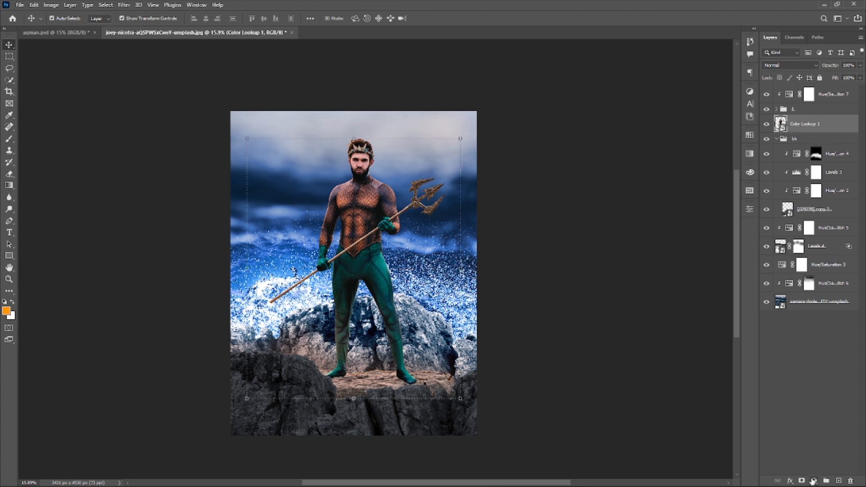
Step: Clip a colorized Hue/Saturation adjustment to the figure's smart object with hue 216 and saturation 18
{"action": "left_click", "coordinate": [812, 481]}
{"action": "left_click", "coordinate": [825, 391]}
{"action": "left_click", "coordinate": [672, 442]}
{"action": "left_click_drag", "start_coordinate": [672, 288], "coordinate": [688, 271]}
{"action": "left_click", "coordinate": [664, 317]}
{"action": "left_click_drag", "start_coordinate": [645, 288], "coordinate": [625, 288]}
{"action": "left_click", "coordinate": [645, 288]}
{"action": "left_click_drag", "start_coordinate": [693, 272], "coordinate": [682, 273]}
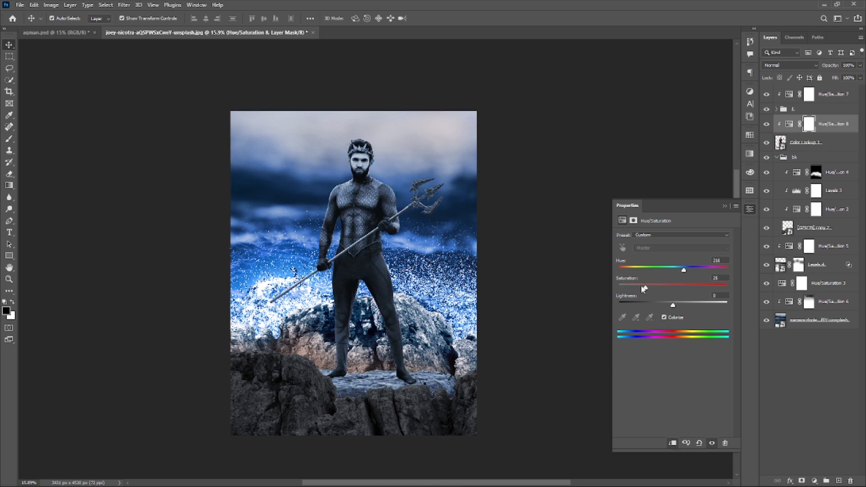
{"action": "left_click_drag", "start_coordinate": [645, 288], "coordinate": [637, 288]}
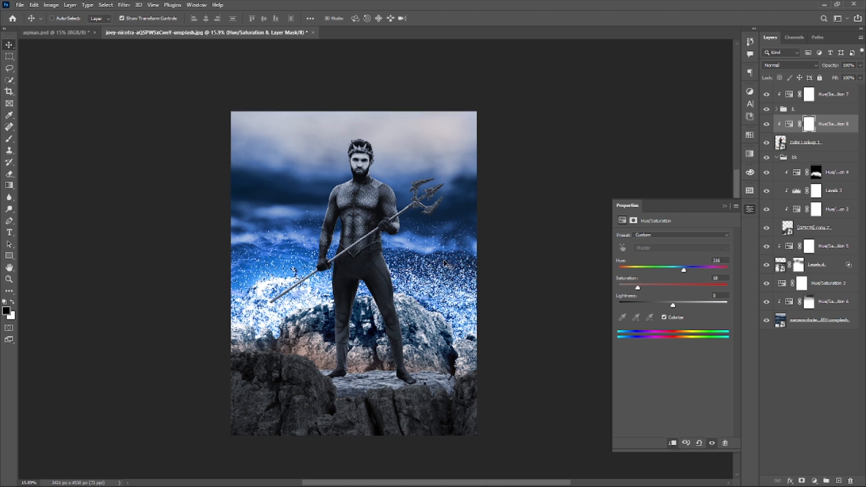
Step: Enlarge the layer thumbnails and invert the figure adjustment's mask to black
{"action": "right_click", "coordinate": [775, 374]}
{"action": "left_click", "coordinate": [793, 400]}
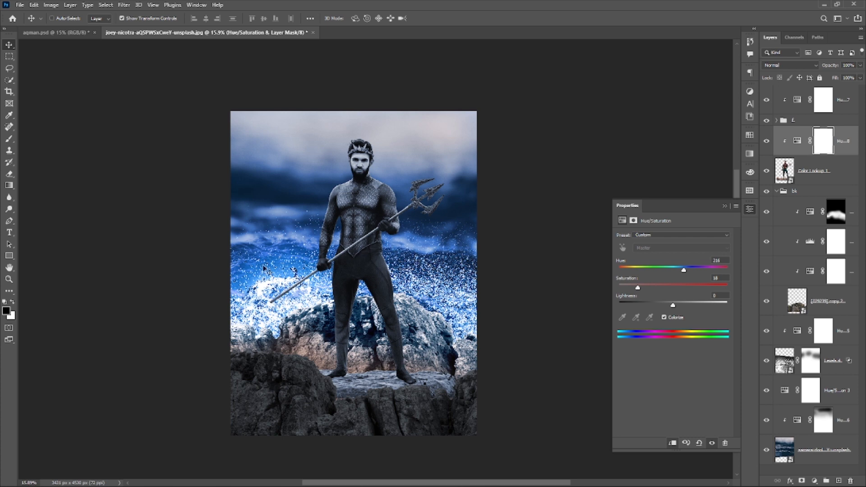
{"action": "key", "text": "ctrl+i"}
Step: Paint white on the figure adjustment's mask with a 600 px soft brush over the brown rock ledge beneath the feet
{"action": "key", "text": "b"}
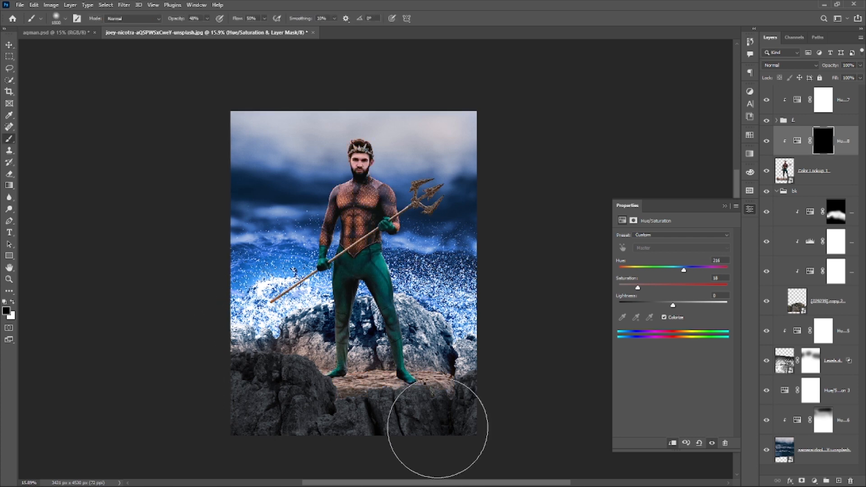
{"action": "key", "text": "bracketleft"}
{"action": "key", "text": "bracketleft"}
{"action": "key", "text": "bracketleft"}
{"action": "key", "text": "x"}
{"action": "left_click_drag", "start_coordinate": [370, 383], "coordinate": [406, 391]}
{"action": "scroll", "coordinate": [388, 385], "scroll_direction": "up", "scroll_amount": 5}
{"action": "scroll", "coordinate": [424, 395], "scroll_direction": "up", "scroll_amount": 3}
{"action": "left_click_drag", "start_coordinate": [520, 397], "coordinate": [523, 390]}
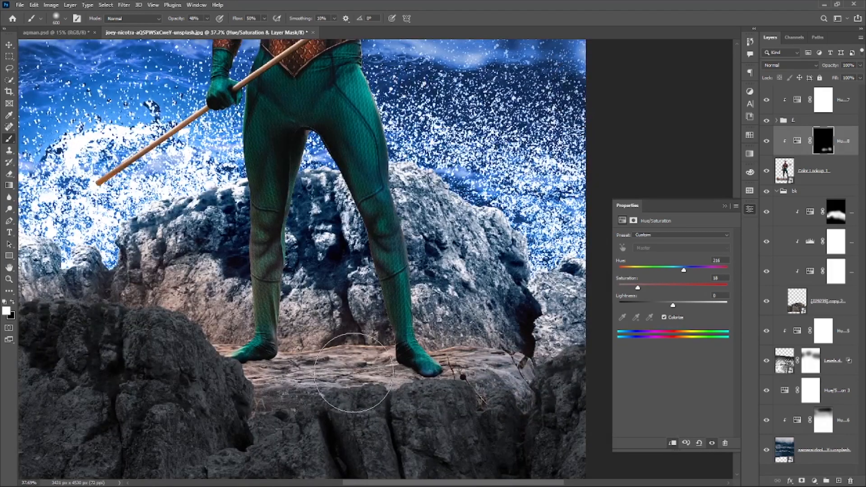
Step: Paint the remaining brown areas of the ledge into the mask, reducing the brush to 400 px and then 200 px near the feet
{"action": "key", "text": "bracketleft"}
{"action": "key", "text": "bracketleft"}
{"action": "mouse_move", "coordinate": [246, 396]}
{"action": "left_mouse_down"}
{"action": "mouse_move", "coordinate": [230, 386]}
{"action": "mouse_move", "coordinate": [234, 367]}
{"action": "mouse_move", "coordinate": [331, 404]}
{"action": "mouse_move", "coordinate": [344, 369]}
{"action": "left_mouse_up"}
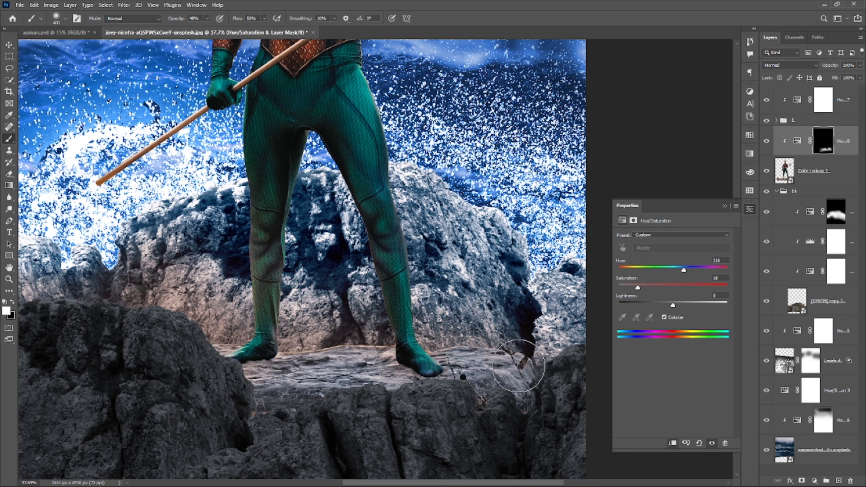
{"action": "key", "text": "bracketleft"}
{"action": "key", "text": "bracketleft"}
{"action": "key", "text": "bracketleft"}
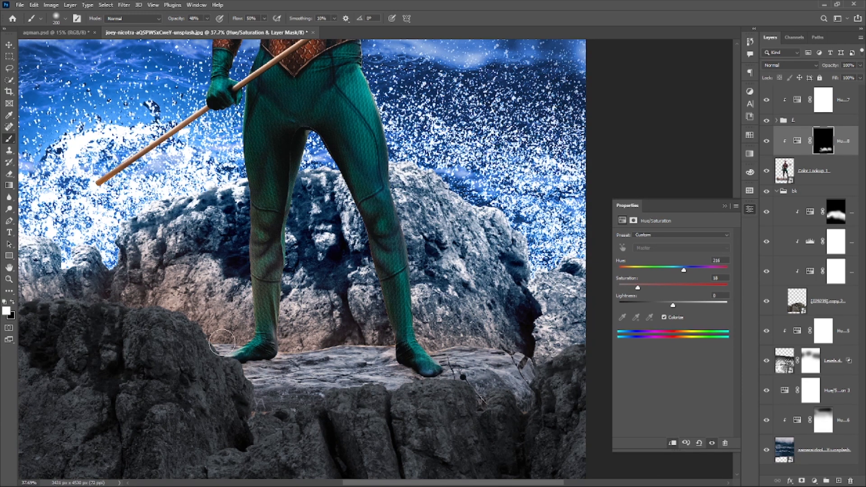
{"action": "scroll", "coordinate": [456, 428], "scroll_direction": "down", "scroll_amount": 5}
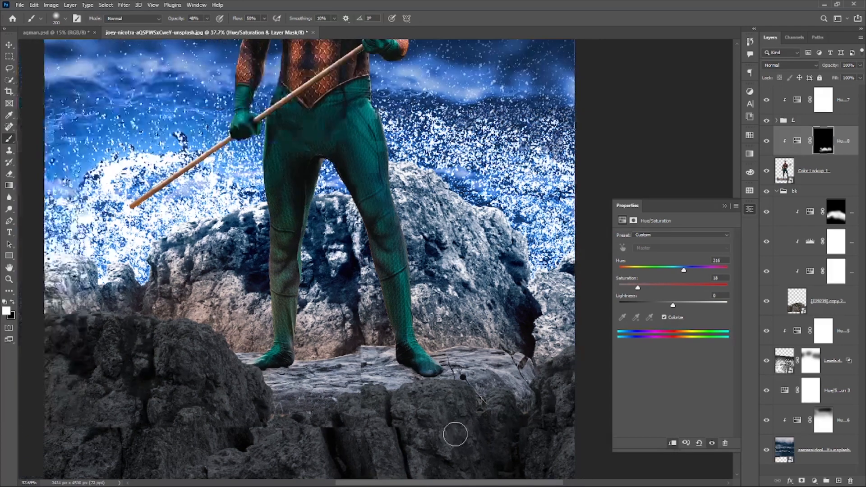
Step: Set the rock layer's lower Hue/Saturation adjustment to saturation 0 and lightness -12
{"action": "scroll", "coordinate": [418, 380], "scroll_direction": "down", "scroll_amount": 2}
{"action": "scroll", "coordinate": [518, 379], "scroll_direction": "up", "scroll_amount": 2}
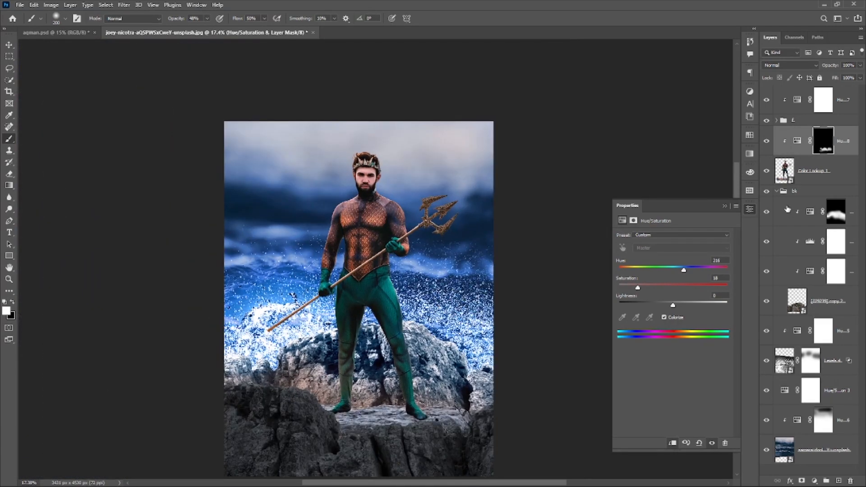
{"action": "left_click", "coordinate": [797, 212]}
{"action": "left_click", "coordinate": [766, 211]}
{"action": "left_click", "coordinate": [767, 211]}
{"action": "left_click", "coordinate": [812, 243]}
{"action": "left_click", "coordinate": [817, 271]}
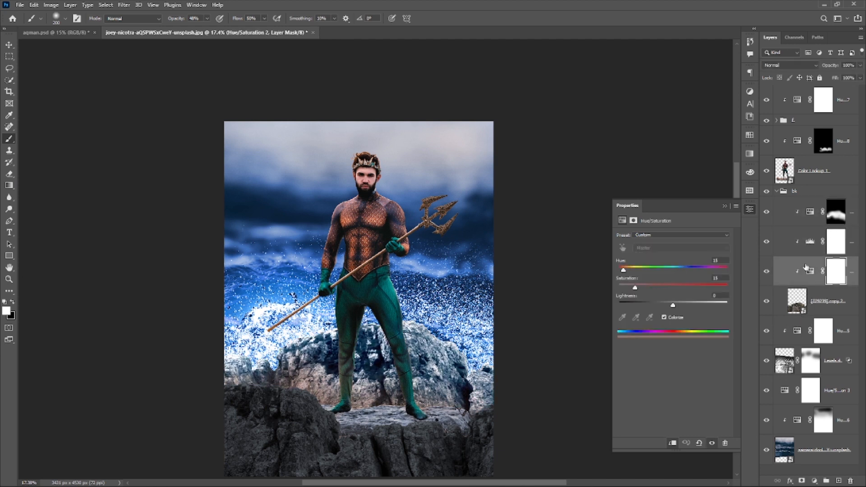
{"action": "left_click", "coordinate": [808, 270]}
{"action": "left_click_drag", "start_coordinate": [673, 305], "coordinate": [617, 288]}
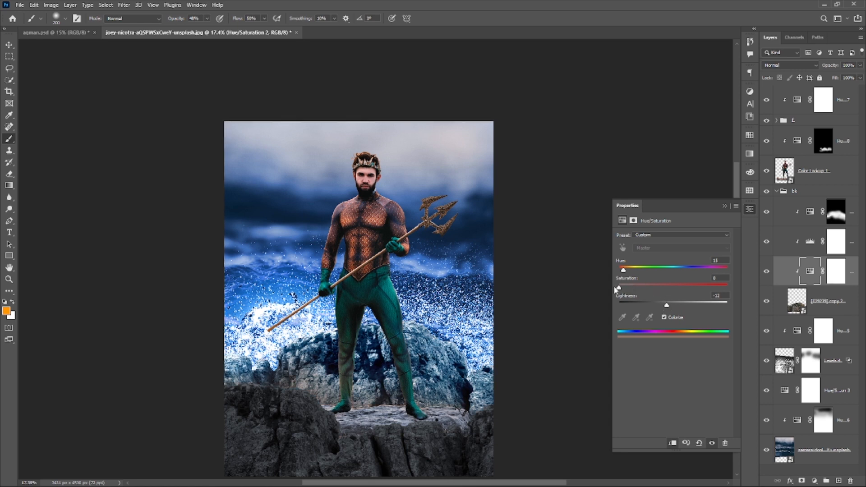
Step: Raise the saturation of the rock's Linear Light Hue/Saturation adjustment to 21
{"action": "left_click", "coordinate": [835, 212]}
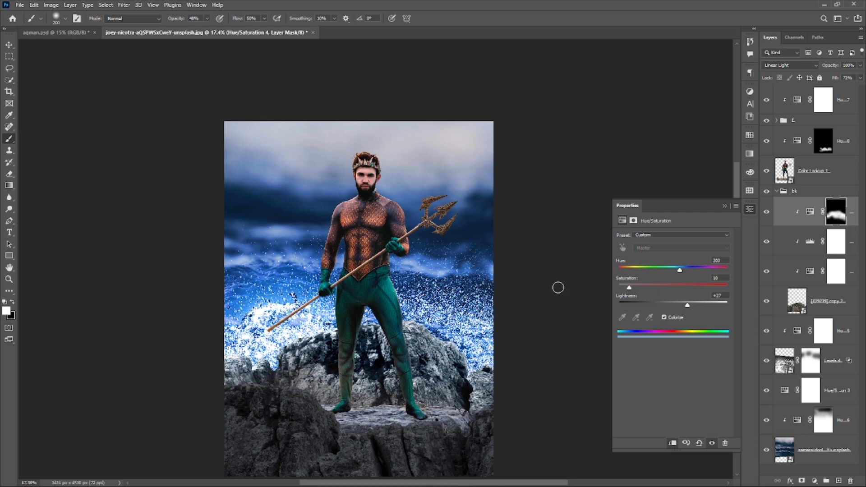
{"action": "key", "text": "ctrl+minus"}
{"action": "left_click", "coordinate": [645, 286]}
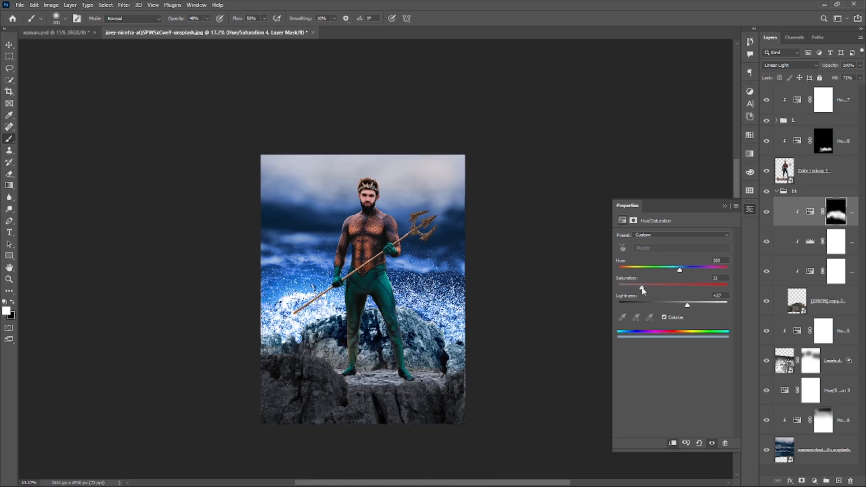
{"action": "left_click", "coordinate": [725, 205]}
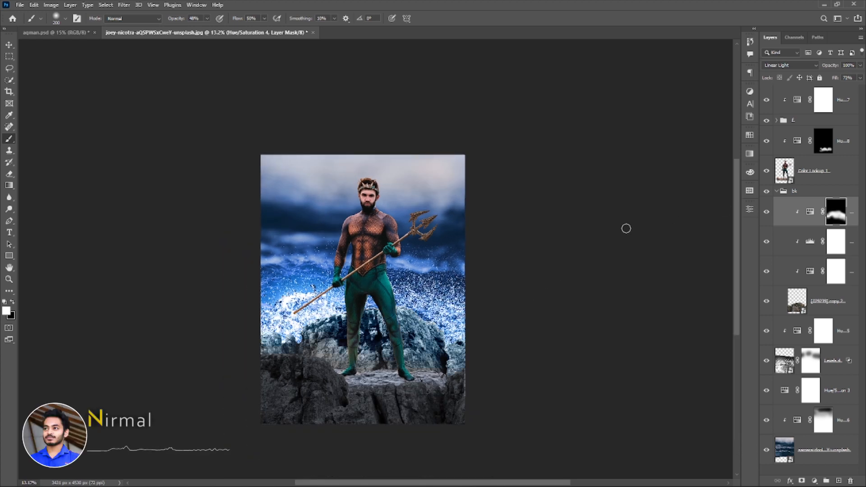
Step: Place the teapot water-splash image on black into the composite and set its blend mode to Lighten
{"action": "left_click", "coordinate": [9, 44]}
{"action": "left_click", "coordinate": [602, 170]}
{"action": "scroll", "coordinate": [540, 350], "scroll_direction": "up", "scroll_amount": 4}
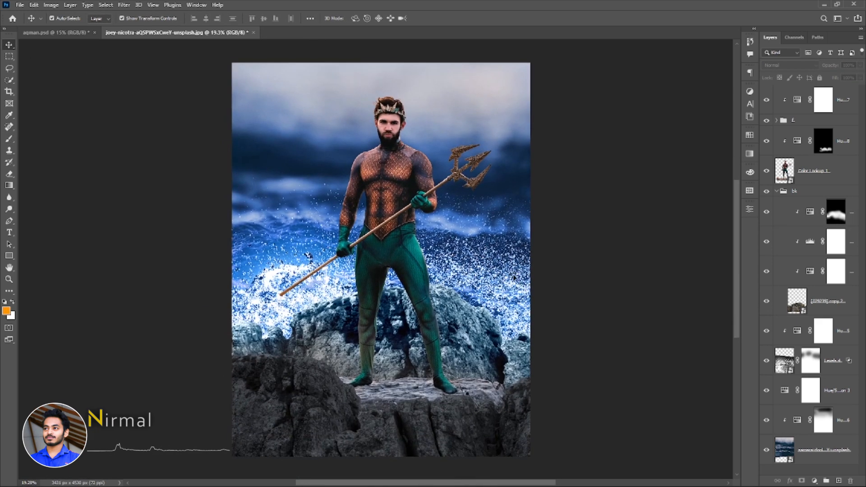
{"action": "left_click", "coordinate": [387, 479]}
{"action": "left_click_drag", "start_coordinate": [143, 365], "coordinate": [500, 338]}
{"action": "key", "text": "Return"}
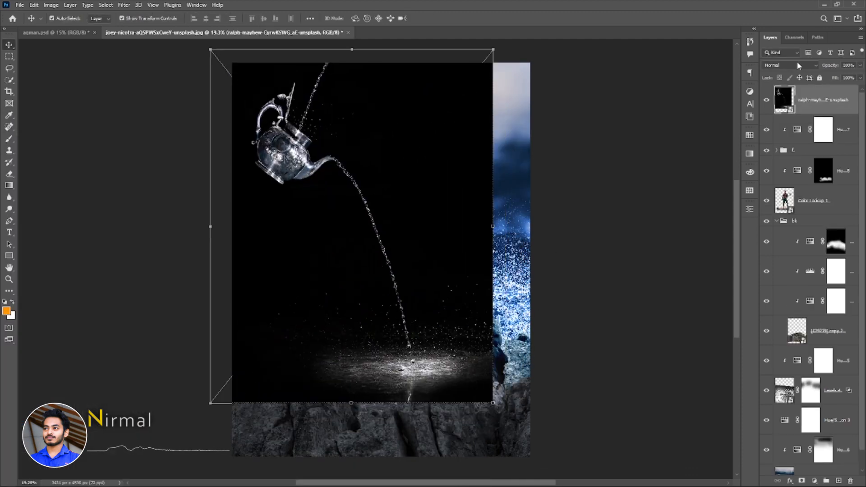
{"action": "left_click", "coordinate": [788, 65]}
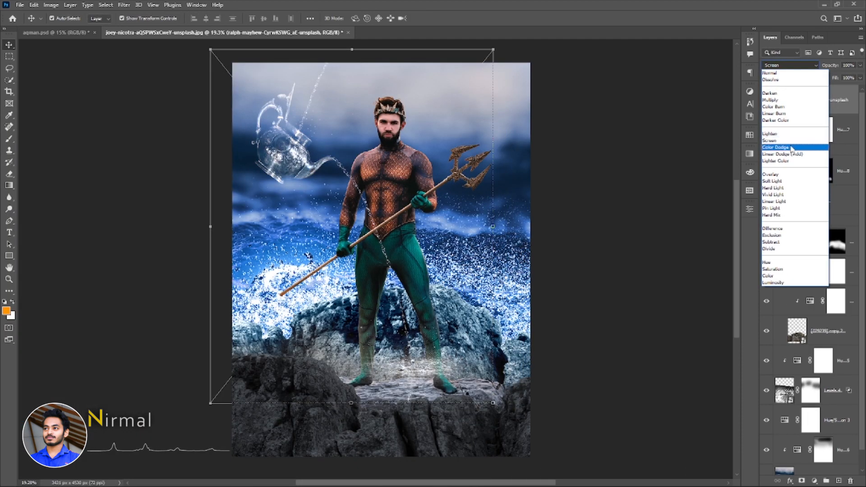
{"action": "left_click", "coordinate": [779, 134]}
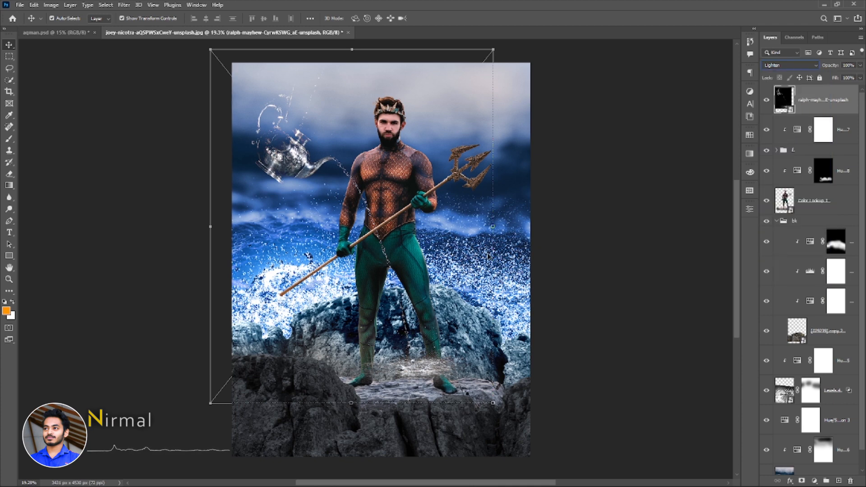
Step: Enlarge the splash image so its water pool covers the ledge beneath the feet, and move its layer just above the figure's masked Hue/Saturation adjustment
{"action": "left_click_drag", "start_coordinate": [492, 226], "coordinate": [765, 225]}
{"action": "left_click_drag", "start_coordinate": [526, 231], "coordinate": [363, 124]}
{"action": "left_click_drag", "start_coordinate": [466, 342], "coordinate": [400, 314]}
{"action": "key", "text": "Return"}
{"action": "scroll", "coordinate": [471, 282], "scroll_direction": "down", "scroll_amount": 5}
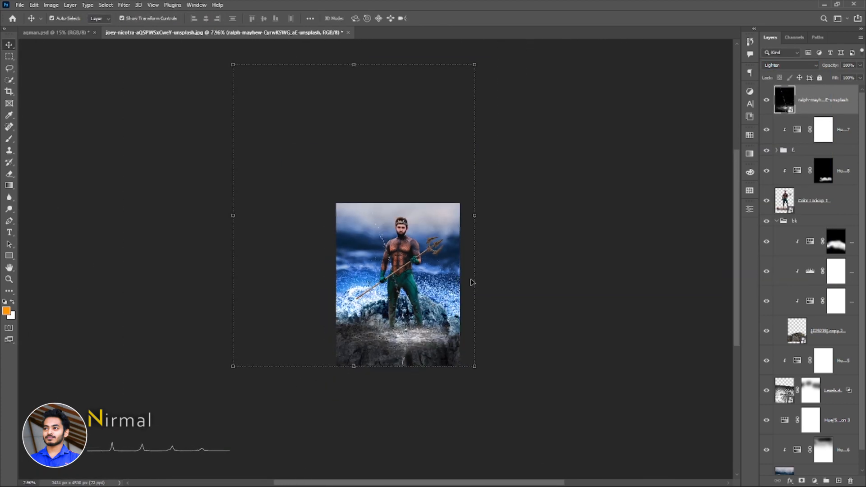
{"action": "scroll", "coordinate": [408, 320], "scroll_direction": "up", "scroll_amount": 5}
{"action": "left_click_drag", "start_coordinate": [825, 97], "coordinate": [807, 134]}
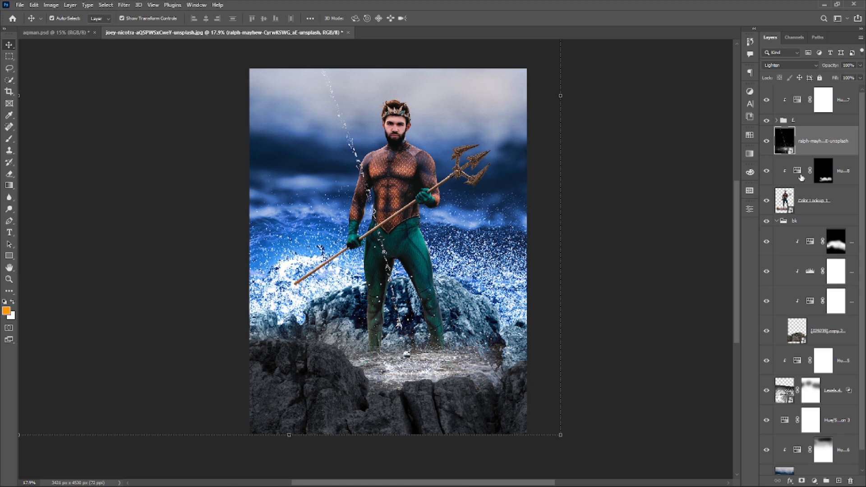
Step: Split the splash layer's Blend If underlying-layer black point to 0 / 87
{"action": "double_click", "coordinate": [848, 149]}
{"action": "left_click_drag", "start_coordinate": [636, 249], "coordinate": [675, 248]}
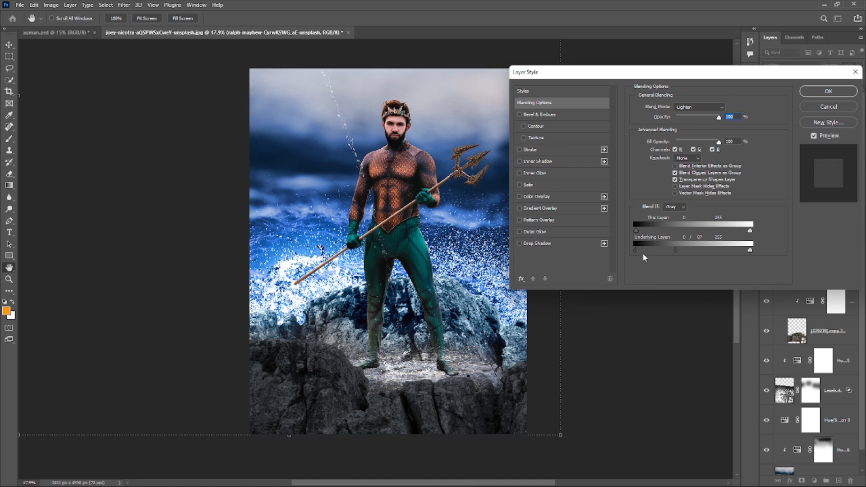
{"action": "mouse_move", "coordinate": [750, 249]}
{"action": "left_mouse_down"}
{"action": "mouse_move", "coordinate": [694, 248]}
{"action": "mouse_move", "coordinate": [760, 246]}
{"action": "left_mouse_up"}
{"action": "left_click", "coordinate": [813, 92]}
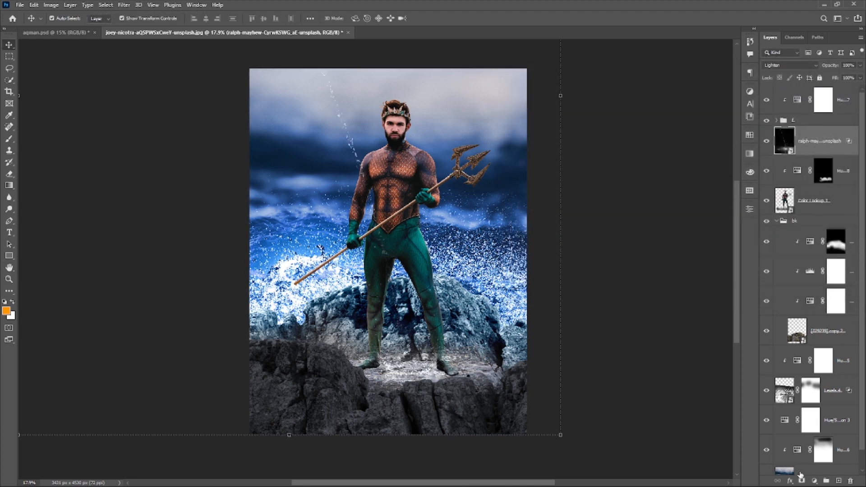
Step: Add a mask to the splash layer and configure a 200 px Hard Round brush with 100% opacity and 100% flow
{"action": "left_click", "coordinate": [810, 141]}
{"action": "key", "text": "d"}
{"action": "key", "text": "b"}
{"action": "right_click", "coordinate": [440, 239]}
{"action": "left_click", "coordinate": [595, 354]}
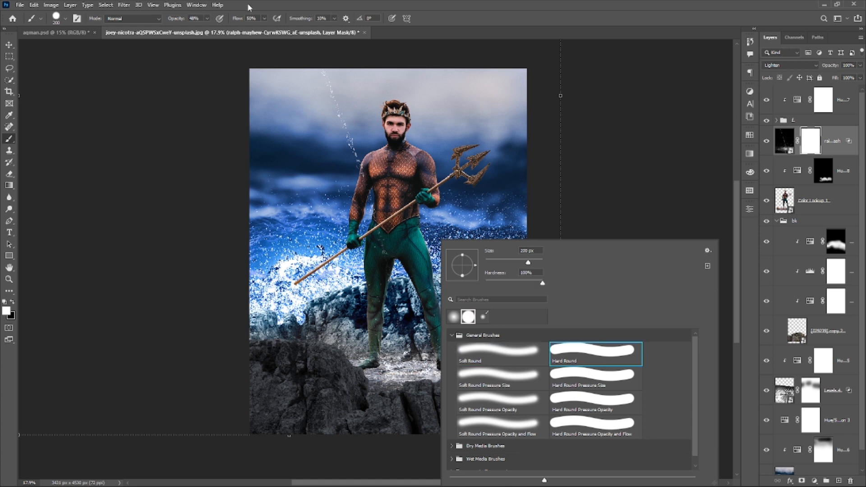
{"action": "left_click_drag", "start_coordinate": [178, 19], "coordinate": [294, 19]}
{"action": "left_click_drag", "start_coordinate": [240, 20], "coordinate": [302, 28]}
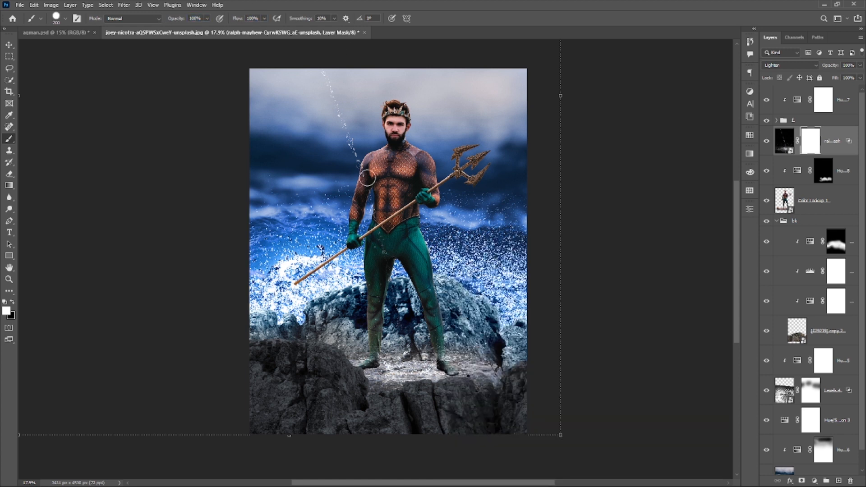
Step: Paint black on the splash layer's mask over the falling water stream across the sky and figure
{"action": "key", "text": "x"}
{"action": "left_click_drag", "start_coordinate": [316, 64], "coordinate": [364, 157]}
{"action": "left_click_drag", "start_coordinate": [372, 219], "coordinate": [387, 252]}
{"action": "scroll", "coordinate": [402, 263], "scroll_direction": "down", "scroll_amount": 2}
{"action": "scroll", "coordinate": [403, 263], "scroll_direction": "up", "scroll_amount": 2}
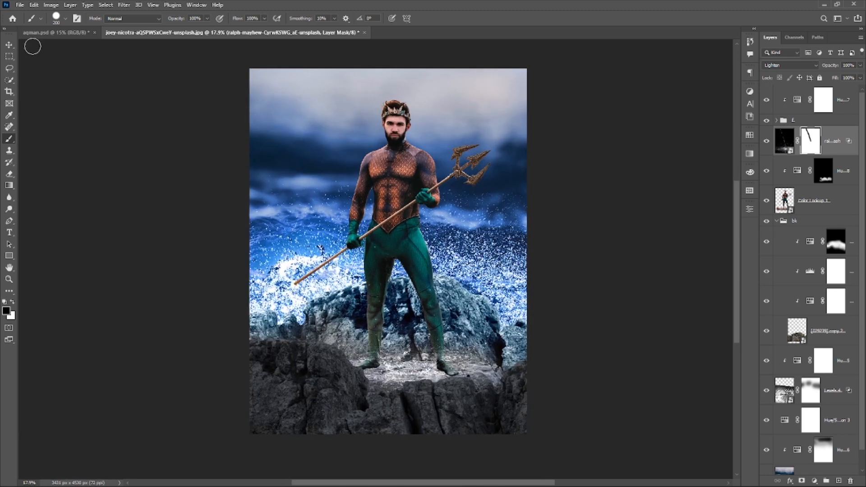
Step: Deselect the splash layer and collapse the bk group
{"action": "left_click", "coordinate": [9, 46]}
{"action": "scroll", "coordinate": [378, 225], "scroll_direction": "down", "scroll_amount": 2}
{"action": "scroll", "coordinate": [385, 214], "scroll_direction": "up", "scroll_amount": 2}
{"action": "left_click", "coordinate": [667, 246]}
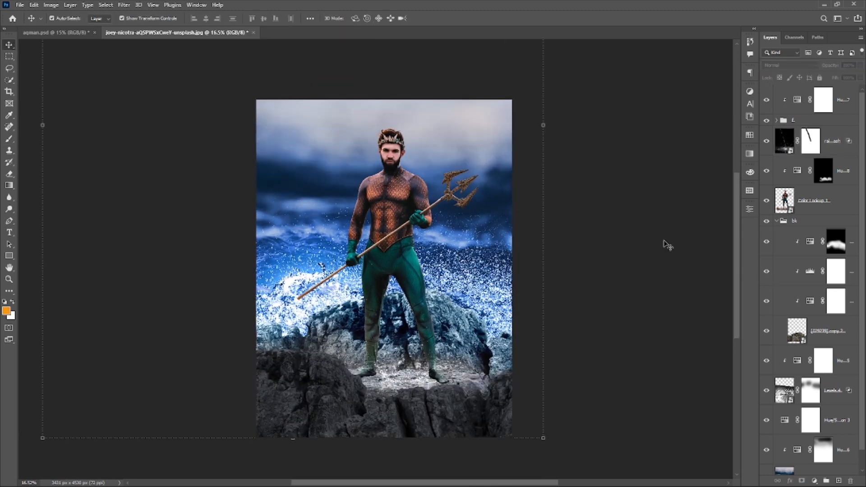
{"action": "left_click", "coordinate": [776, 221]}
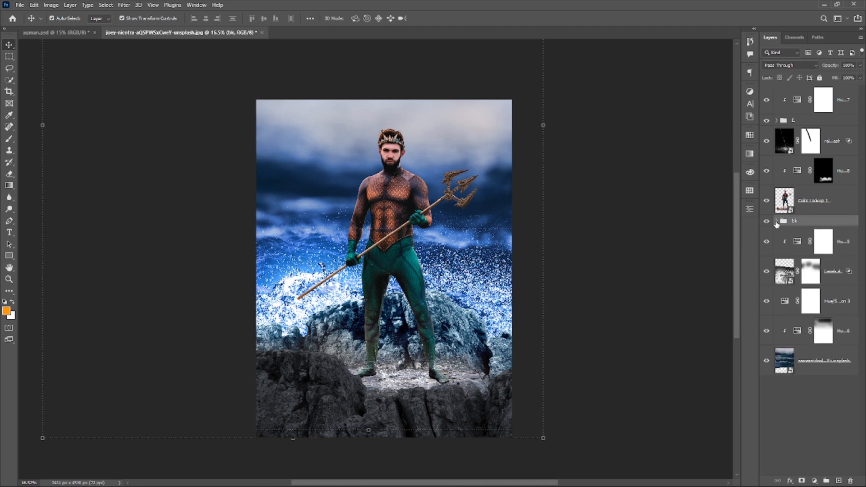
{"action": "scroll", "coordinate": [657, 309], "scroll_direction": "up", "scroll_amount": 1}
{"action": "scroll", "coordinate": [658, 310], "scroll_direction": "down", "scroll_amount": 1}
{"action": "scroll", "coordinate": [536, 212], "scroll_direction": "up", "scroll_amount": 1}
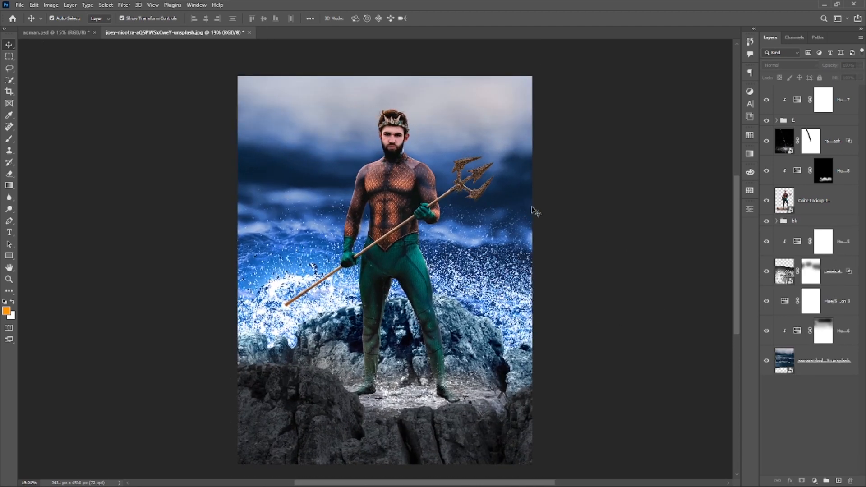
Step: Add a Drop Shadow effect to the figure's layer and reset it to its default settings
{"action": "left_click", "coordinate": [467, 176]}
{"action": "left_click", "coordinate": [856, 210]}
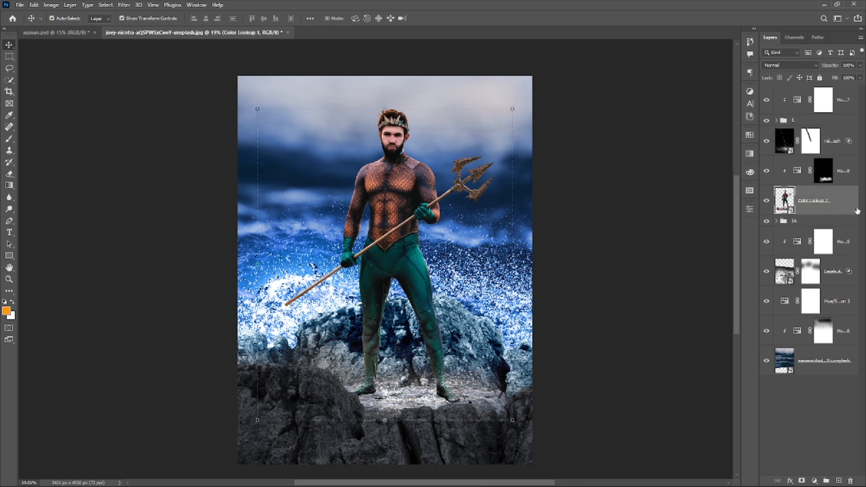
{"action": "double_click", "coordinate": [845, 207]}
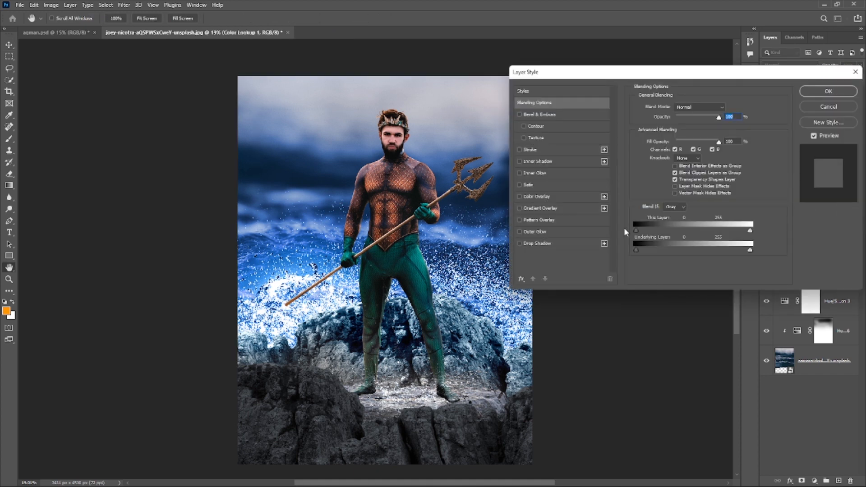
{"action": "left_click", "coordinate": [584, 242]}
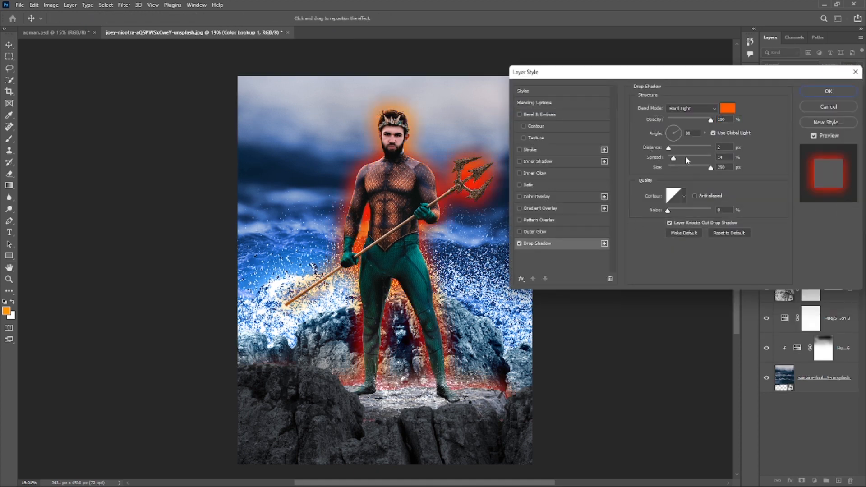
{"action": "left_click", "coordinate": [703, 110]}
{"action": "left_click", "coordinate": [700, 117]}
{"action": "left_click", "coordinate": [726, 233]}
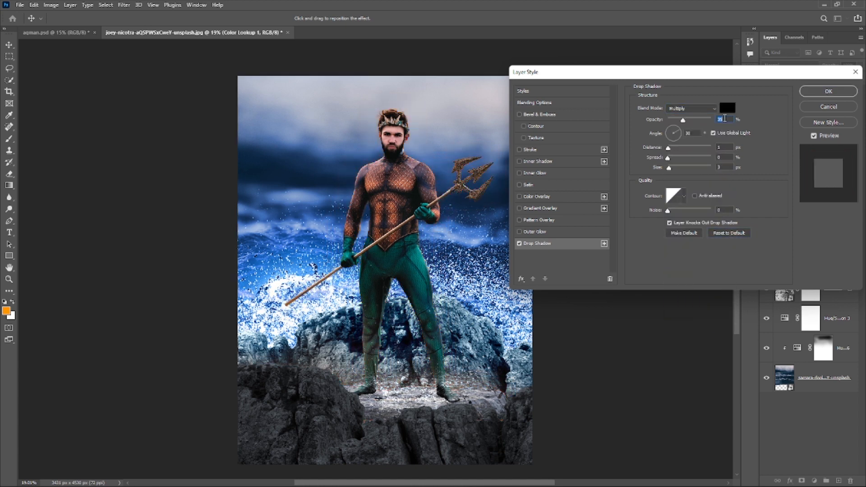
Step: Set the figure's Drop Shadow to Normal blending, 100% opacity, amber colour, distance 0, spread 0 and size 250 px
{"action": "left_click", "coordinate": [704, 110]}
{"action": "left_click", "coordinate": [687, 116]}
{"action": "left_click_drag", "start_coordinate": [683, 120], "coordinate": [756, 120]}
{"action": "left_click", "coordinate": [722, 111]}
{"action": "type", "text": "fa9300"}
{"action": "left_click_drag", "start_coordinate": [745, 215], "coordinate": [745, 212]}
{"action": "left_click", "coordinate": [824, 107]}
{"action": "left_click_drag", "start_coordinate": [668, 167], "coordinate": [711, 168]}
{"action": "mouse_move", "coordinate": [668, 147]}
{"action": "left_mouse_down"}
{"action": "mouse_move", "coordinate": [676, 162]}
{"action": "mouse_move", "coordinate": [667, 161]}
{"action": "left_mouse_up"}
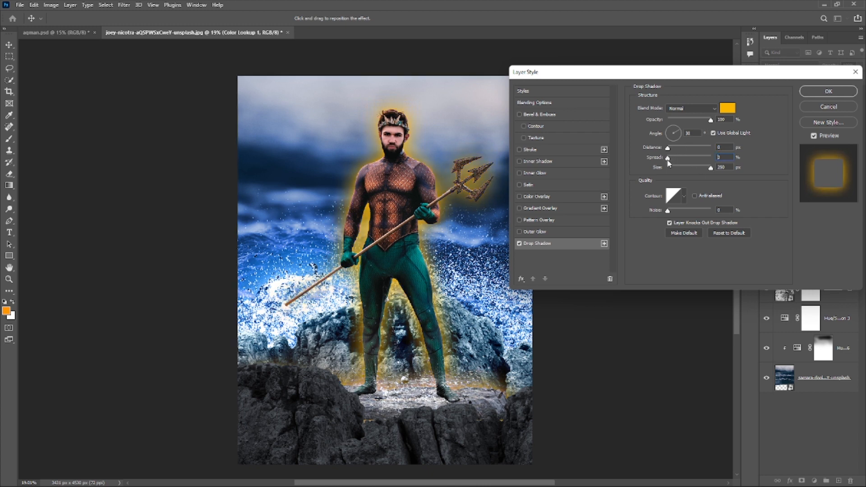
Step: Add a second Drop Shadow with the same settings and turn off the upper one
{"action": "left_click", "coordinate": [604, 243]}
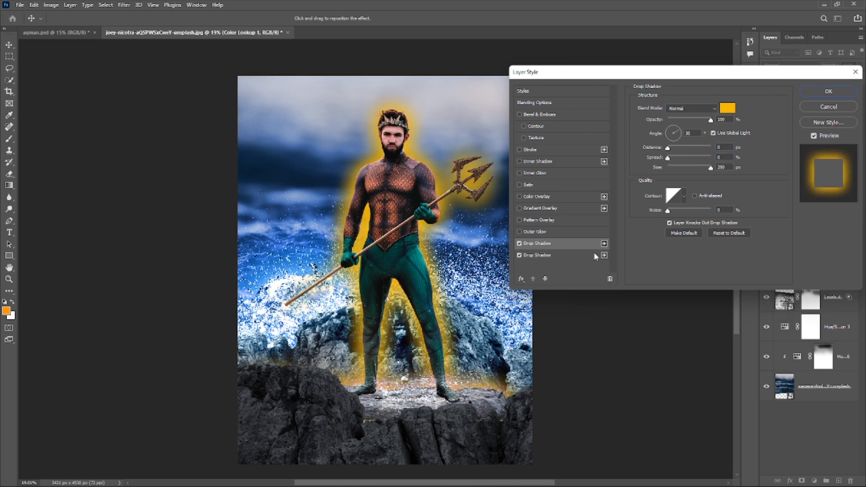
{"action": "left_click", "coordinate": [552, 255]}
{"action": "left_click", "coordinate": [519, 243]}
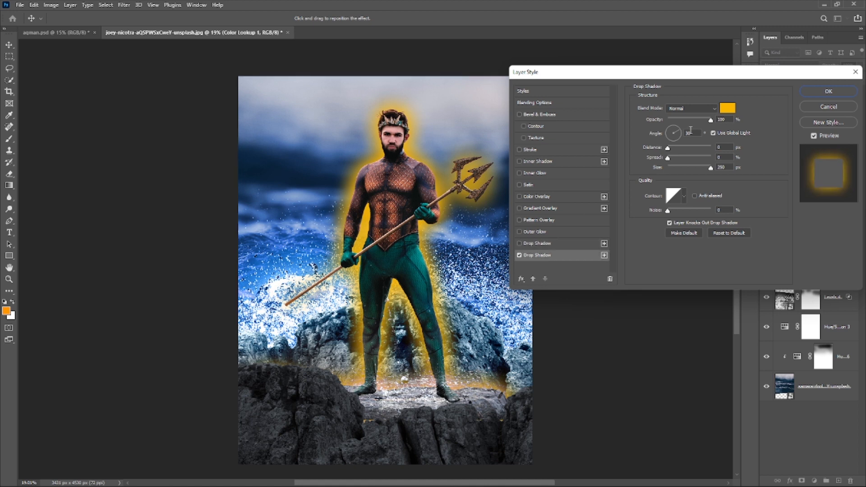
Step: Compare blend modes for the lower Drop Shadow and set it to Linear Dodge (Add)
{"action": "left_click", "coordinate": [703, 108]}
{"action": "left_click", "coordinate": [676, 224]}
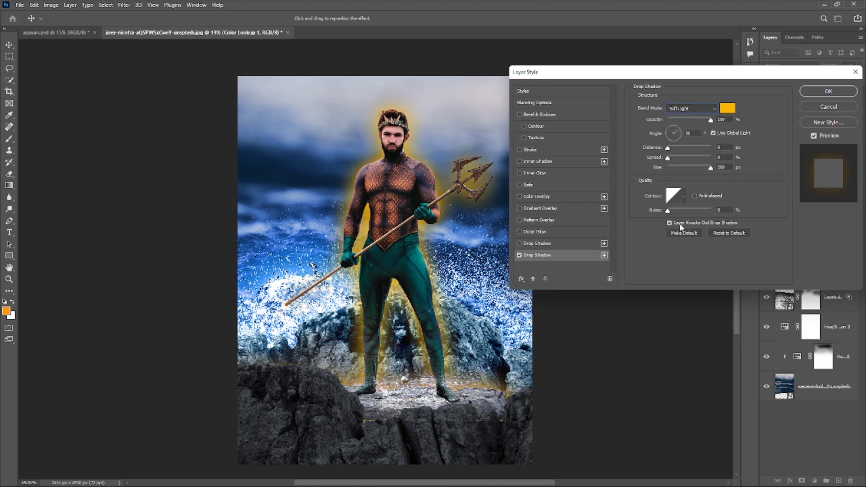
{"action": "scroll", "coordinate": [674, 113], "scroll_direction": "down", "scroll_amount": 1}
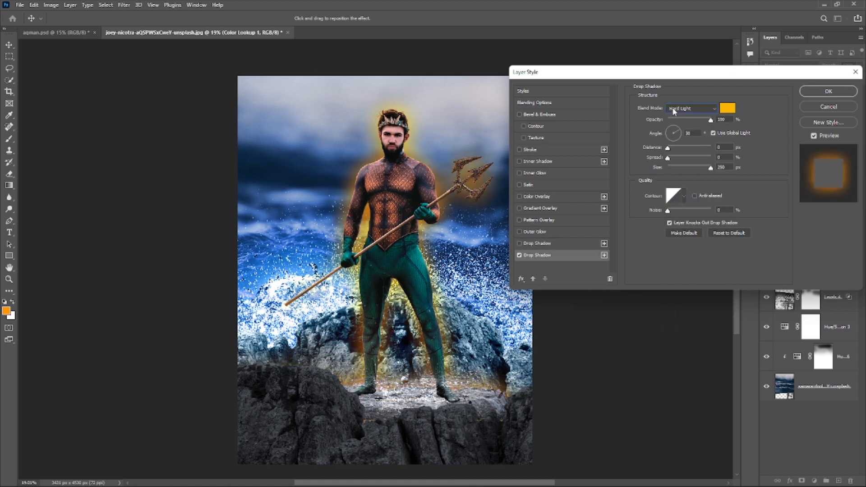
{"action": "scroll", "coordinate": [674, 111], "scroll_direction": "down", "scroll_amount": 1}
{"action": "scroll", "coordinate": [674, 111], "scroll_direction": "up", "scroll_amount": 5}
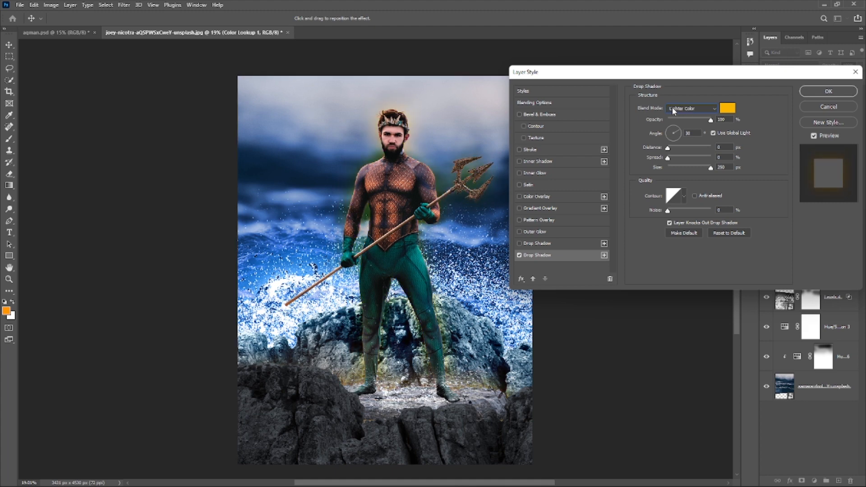
{"action": "scroll", "coordinate": [674, 111], "scroll_direction": "up", "scroll_amount": 1}
{"action": "scroll", "coordinate": [674, 111], "scroll_direction": "down", "scroll_amount": 1}
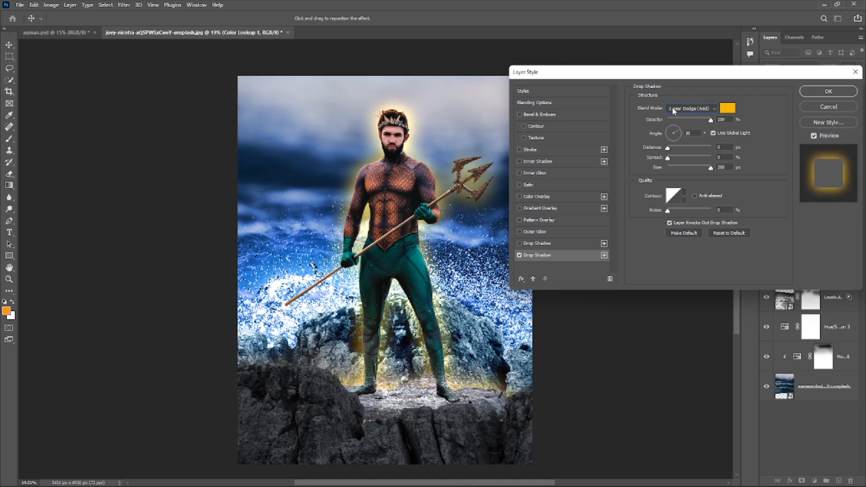
{"action": "scroll", "coordinate": [673, 111], "scroll_direction": "down", "scroll_amount": 1}
{"action": "scroll", "coordinate": [674, 111], "scroll_direction": "up", "scroll_amount": 1}
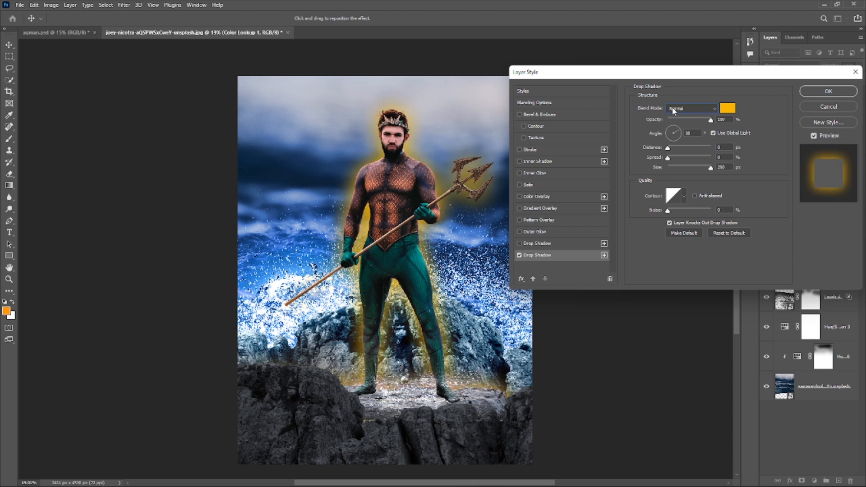
{"action": "left_click", "coordinate": [674, 111]}
{"action": "left_click", "coordinate": [687, 198]}
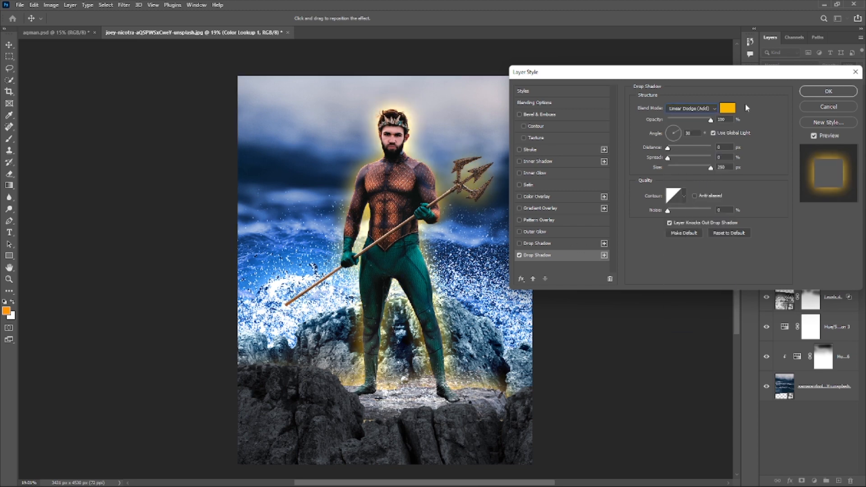
Step: Change the lower Drop Shadow's colour to white
{"action": "left_click", "coordinate": [726, 109]}
{"action": "left_click", "coordinate": [620, 105]}
{"action": "left_click", "coordinate": [813, 108]}
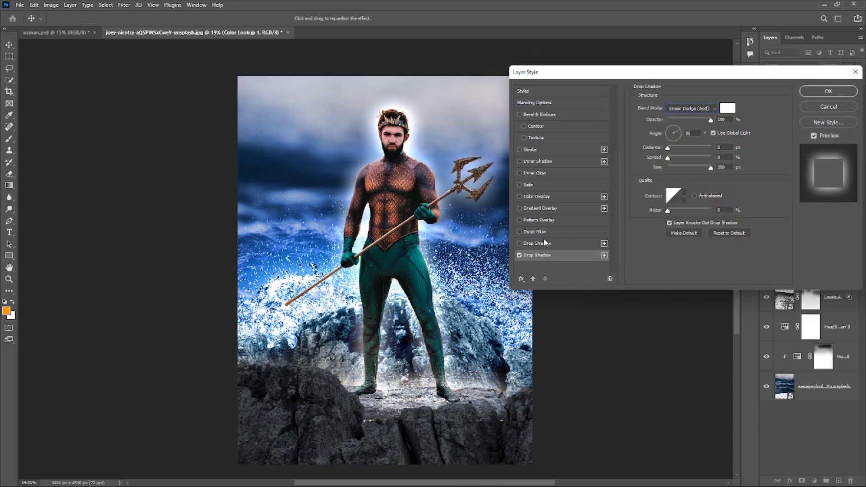
Step: Turn the upper amber Drop Shadow back on and set its blend mode to Linear Dodge (Add)
{"action": "left_click", "coordinate": [551, 245]}
{"action": "left_click", "coordinate": [689, 110]}
{"action": "left_click", "coordinate": [688, 197]}
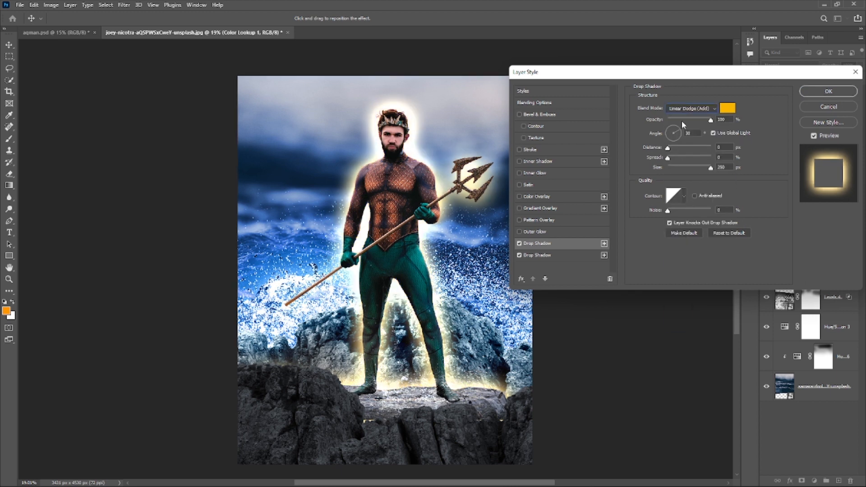
Step: Set the upper amber Drop Shadow to Overlay, with spread about 8% and opacity reduced to about 64%
{"action": "scroll", "coordinate": [688, 107], "scroll_direction": "down", "scroll_amount": 2}
{"action": "scroll", "coordinate": [688, 107], "scroll_direction": "down", "scroll_amount": 1}
{"action": "left_click_drag", "start_coordinate": [666, 159], "coordinate": [671, 159]}
{"action": "left_click_drag", "start_coordinate": [710, 120], "coordinate": [703, 121]}
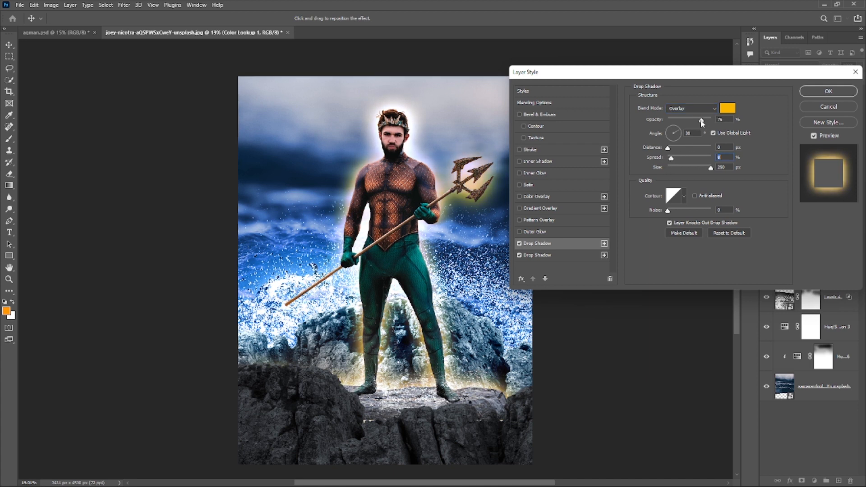
Step: Turn on an Inner Shadow for the figure, trying Color Dodge and then Normal as its blend mode
{"action": "left_click", "coordinate": [553, 165]}
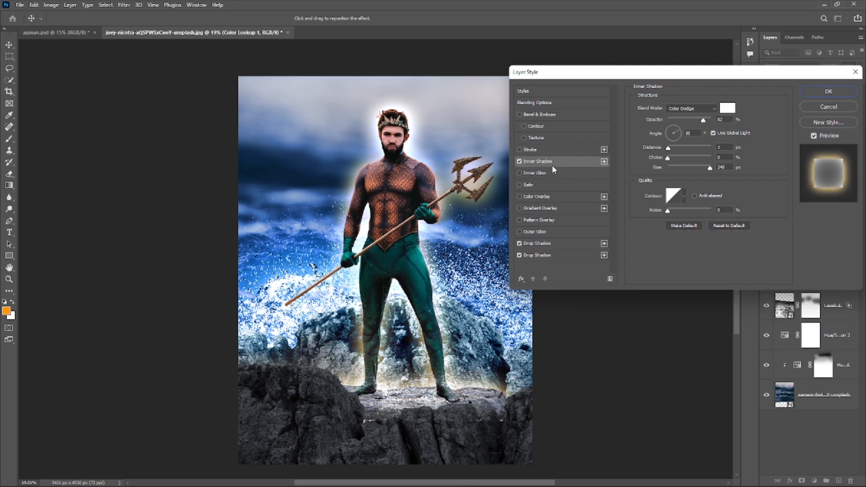
{"action": "left_click", "coordinate": [688, 109]}
{"action": "left_click", "coordinate": [675, 143]}
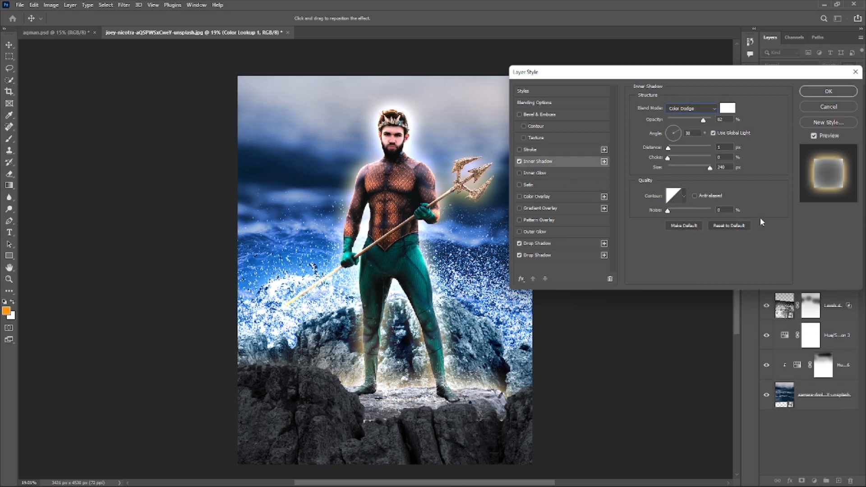
{"action": "left_click", "coordinate": [695, 108]}
{"action": "left_click", "coordinate": [681, 116]}
{"action": "left_click_drag", "start_coordinate": [675, 158], "coordinate": [699, 167]}
Step: Change the Inner Shadow's colour to white and reduce its size to 133 px
{"action": "left_click", "coordinate": [727, 108]}
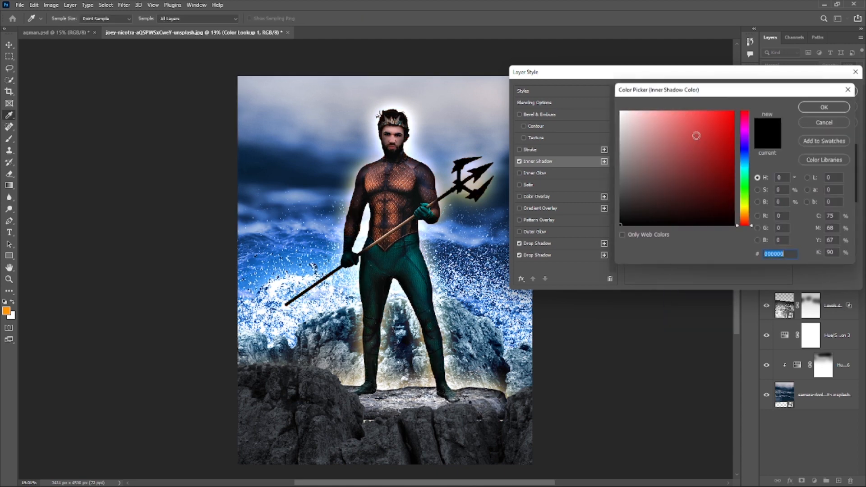
{"action": "left_click_drag", "start_coordinate": [697, 135], "coordinate": [625, 113]}
{"action": "left_click", "coordinate": [826, 109]}
{"action": "left_click_drag", "start_coordinate": [680, 158], "coordinate": [669, 163]}
{"action": "left_click", "coordinate": [692, 167]}
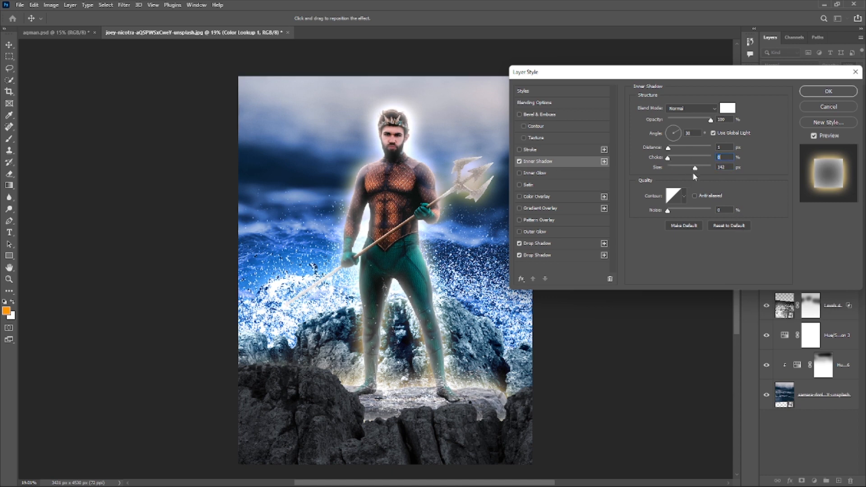
Step: Compare blend modes for the white Inner Shadow, set it to Linear Dodge (Add), and reduce its size to 46 px with 2% choke
{"action": "left_click", "coordinate": [692, 108]}
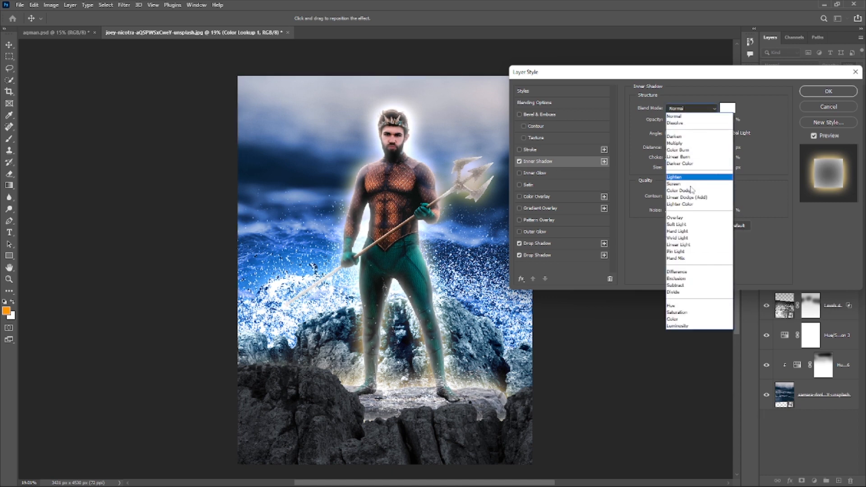
{"action": "left_click", "coordinate": [684, 218]}
{"action": "scroll", "coordinate": [681, 109], "scroll_direction": "down", "scroll_amount": 1}
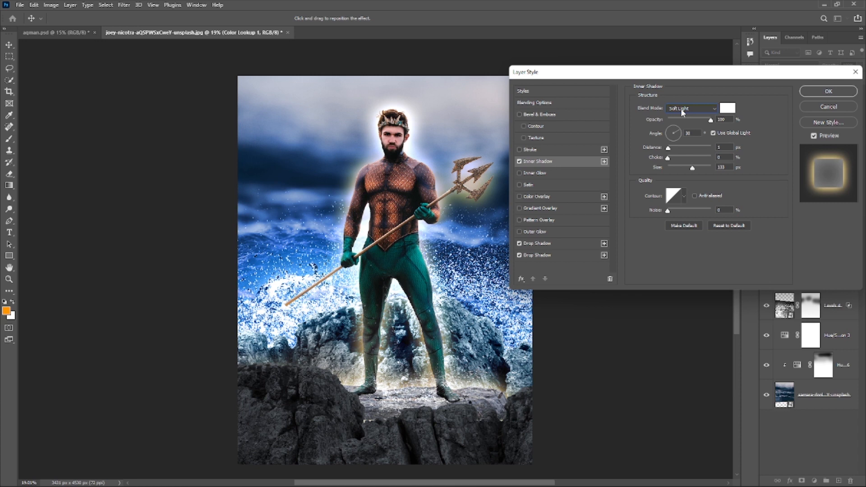
{"action": "scroll", "coordinate": [680, 109], "scroll_direction": "up", "scroll_amount": 3}
{"action": "scroll", "coordinate": [681, 109], "scroll_direction": "up", "scroll_amount": 1}
{"action": "scroll", "coordinate": [680, 108], "scroll_direction": "down", "scroll_amount": 1}
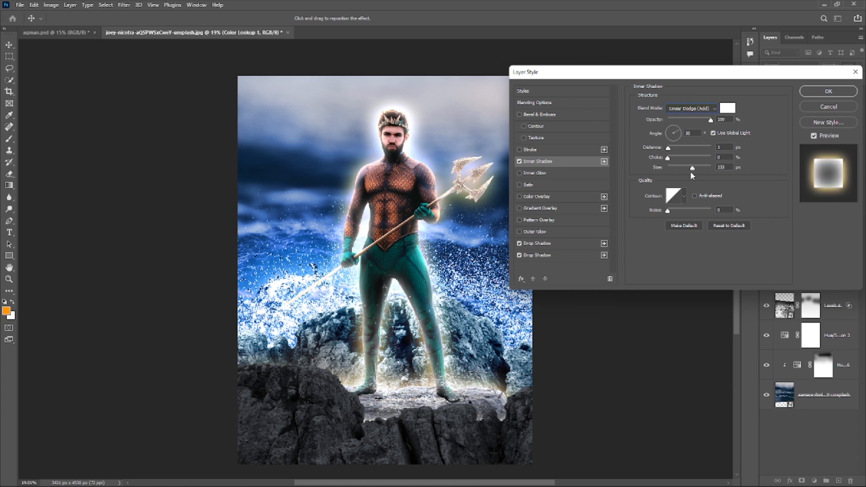
{"action": "left_click_drag", "start_coordinate": [690, 173], "coordinate": [669, 163]}
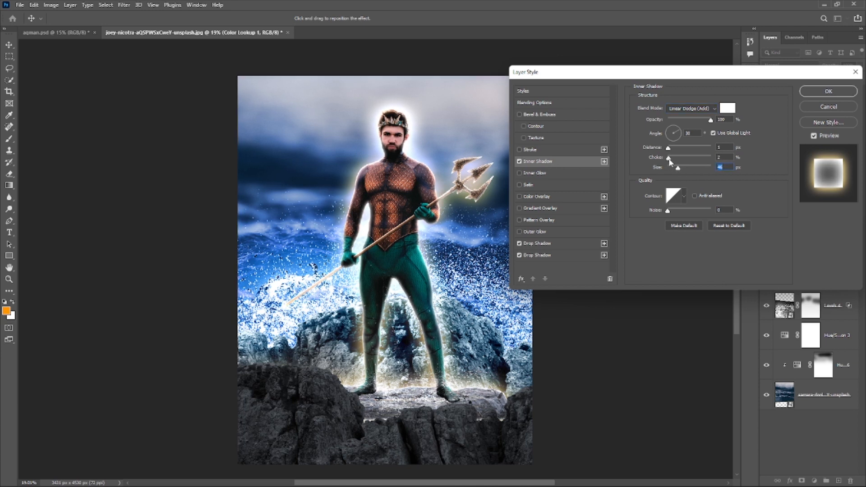
Step: Duplicate the amber Drop Shadow and set the copy to Linear Dodge (Add) at 100% opacity, 0% spread and maximum size
{"action": "left_click", "coordinate": [562, 243]}
{"action": "left_click", "coordinate": [603, 244]}
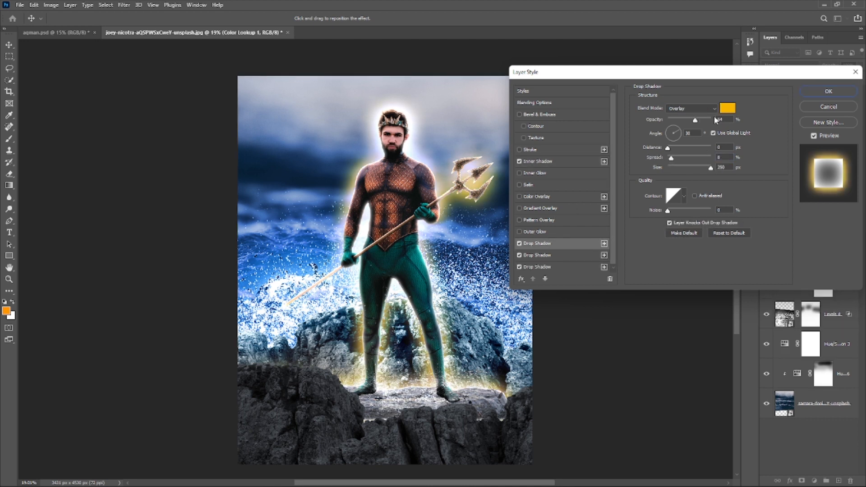
{"action": "left_click_drag", "start_coordinate": [695, 120], "coordinate": [711, 120]}
{"action": "left_click", "coordinate": [690, 108]}
{"action": "left_click", "coordinate": [697, 196]}
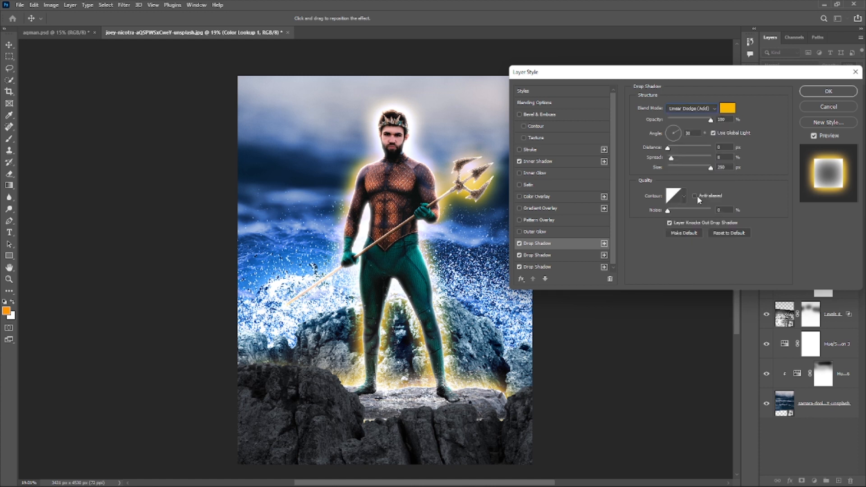
{"action": "left_click_drag", "start_coordinate": [672, 158], "coordinate": [667, 159]}
{"action": "mouse_move", "coordinate": [711, 121]}
{"action": "left_mouse_down"}
{"action": "mouse_move", "coordinate": [698, 121]}
{"action": "mouse_move", "coordinate": [719, 128]}
{"action": "left_mouse_up"}
{"action": "left_click_drag", "start_coordinate": [702, 169], "coordinate": [736, 175]}
Step: Add a second Inner Shadow with the same settings and change its colour to golden yellow
{"action": "left_click", "coordinate": [550, 162]}
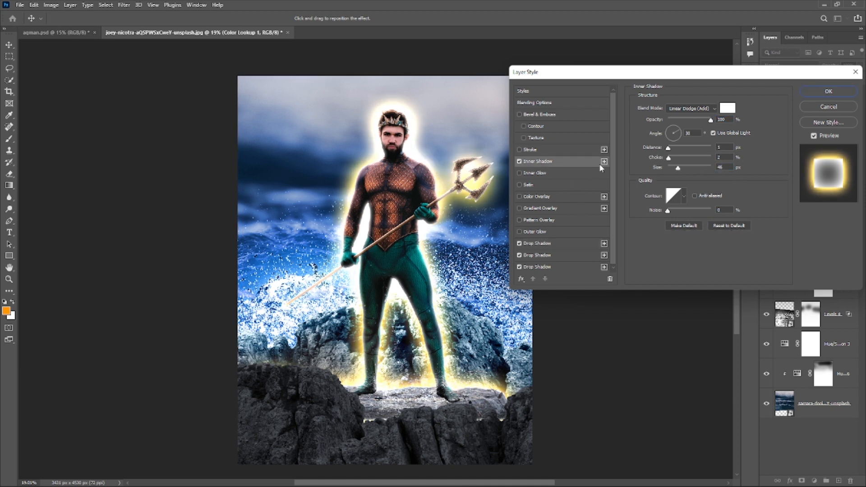
{"action": "left_click", "coordinate": [604, 162]}
{"action": "left_click", "coordinate": [726, 109]}
{"action": "left_click_drag", "start_coordinate": [740, 90], "coordinate": [742, 91]}
{"action": "left_click_drag", "start_coordinate": [745, 219], "coordinate": [745, 210]}
{"action": "left_click", "coordinate": [808, 109]}
Step: Set the yellow Inner Shadow to Color Dodge with a size of about 200 px and apply the layer style
{"action": "left_click", "coordinate": [694, 108]}
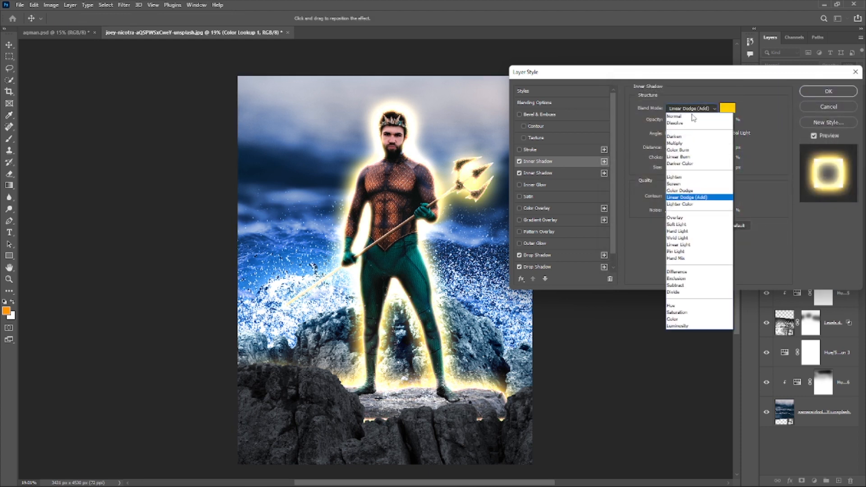
{"action": "left_click", "coordinate": [681, 176]}
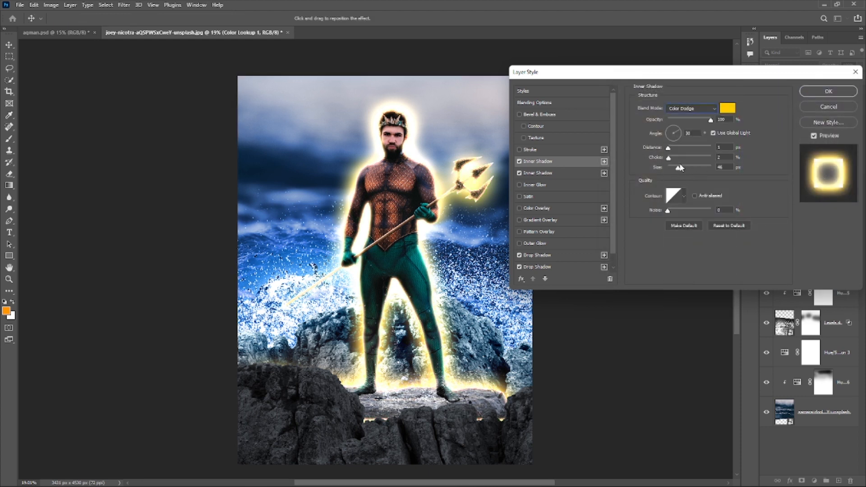
{"action": "left_click_drag", "start_coordinate": [679, 167], "coordinate": [703, 167]}
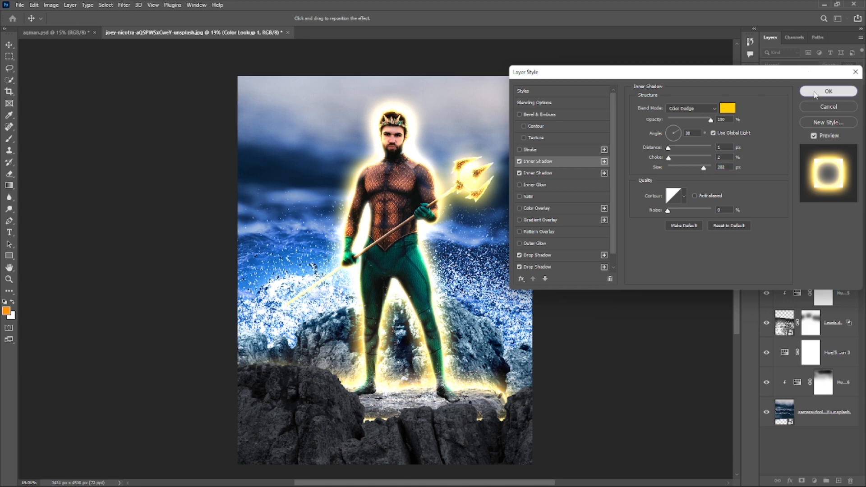
{"action": "left_click", "coordinate": [828, 91]}
Step: Convert the effects of the Color Lookup 1 layer into separate layers
{"action": "right_click", "coordinate": [821, 242]}
{"action": "left_click", "coordinate": [811, 390]}
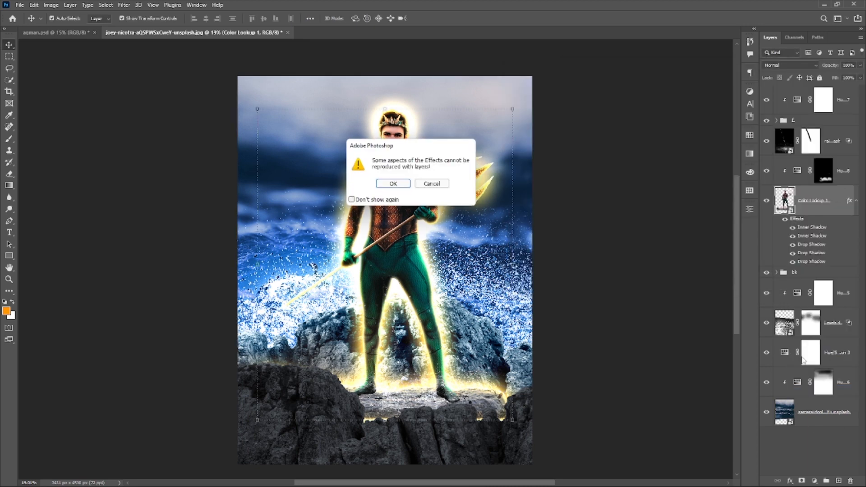
{"action": "left_click", "coordinate": [393, 184]}
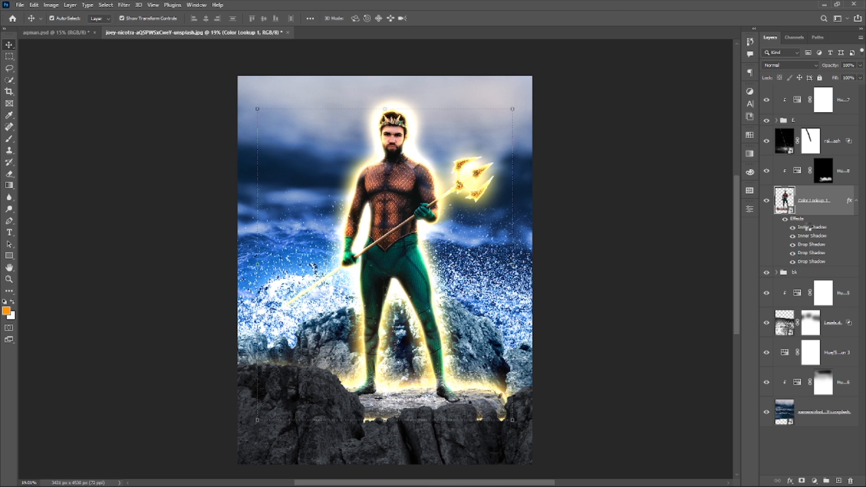
{"action": "mouse_move", "coordinate": [766, 200]}
{"action": "left_mouse_down"}
{"action": "mouse_move", "coordinate": [767, 230]}
{"action": "mouse_move", "coordinate": [767, 200]}
{"action": "left_mouse_up"}
Step: Move both extracted Inner Shadow layers above the clipped Hue/Saturation adjustment of the figure
{"action": "left_click", "coordinate": [823, 225]}
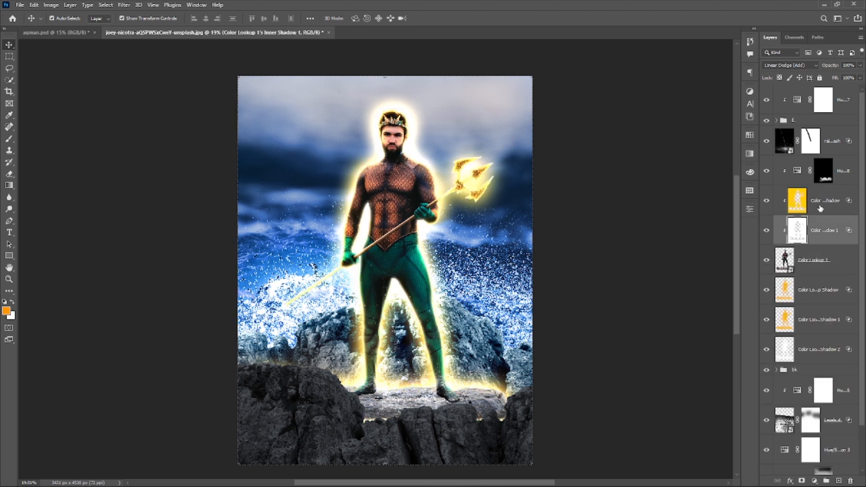
{"action": "left_click", "coordinate": [818, 201], "text": "shift"}
{"action": "left_click_drag", "start_coordinate": [841, 227], "coordinate": [816, 161]}
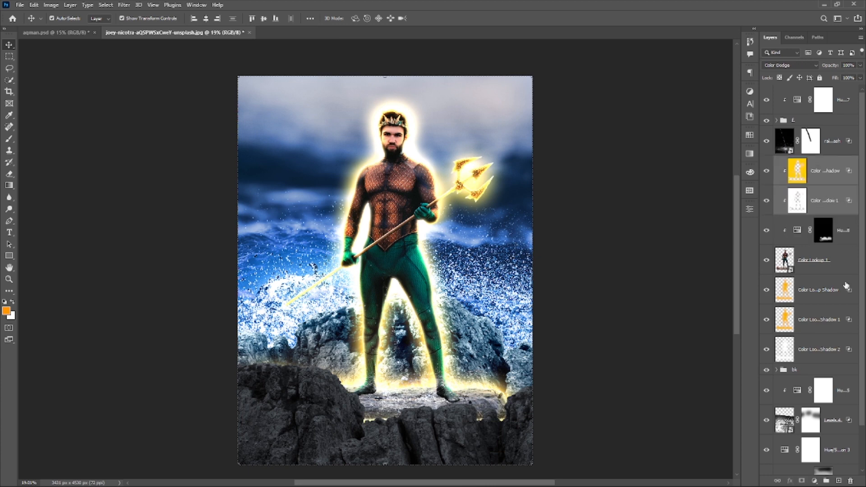
Step: Hide the extracted Inner Shadow and amber Drop Shadow layers, leaving only the white Drop Shadow 2 layer visible
{"action": "left_click", "coordinate": [809, 290]}
{"action": "left_click_drag", "start_coordinate": [766, 171], "coordinate": [766, 200]}
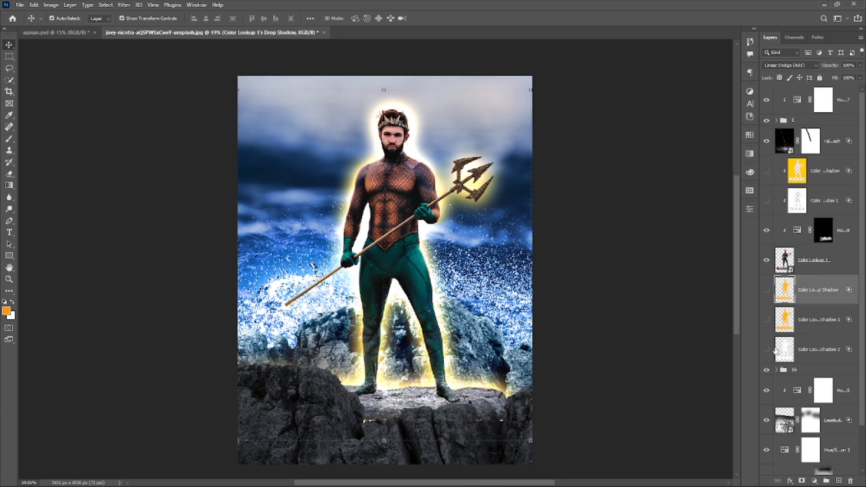
{"action": "left_click_drag", "start_coordinate": [767, 348], "coordinate": [766, 349]}
{"action": "left_click", "coordinate": [809, 349]}
{"action": "left_click", "coordinate": [766, 349]}
Step: Add a layer mask to the white Drop Shadow 2 layer and set up a Soft Round brush at 94% opacity with reduced flow
{"action": "left_click", "coordinate": [802, 481]}
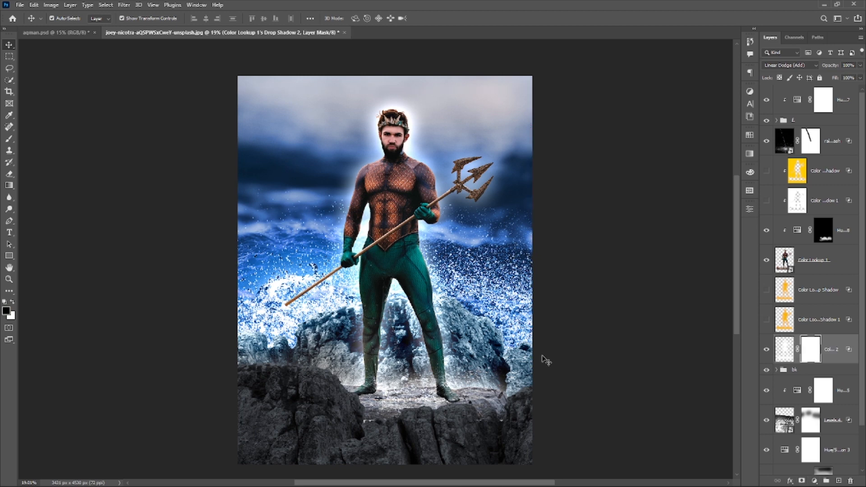
{"action": "key", "text": "b"}
{"action": "right_click", "coordinate": [564, 351]}
{"action": "left_click", "coordinate": [490, 273]}
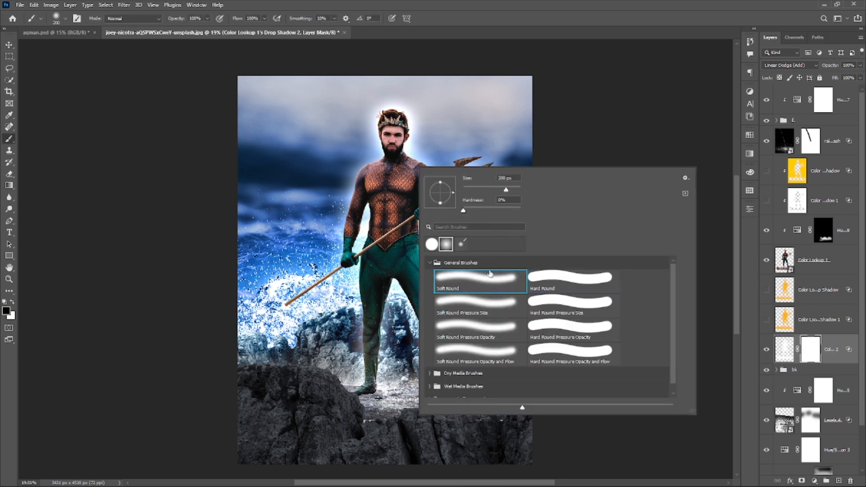
{"action": "left_click", "coordinate": [197, 18]}
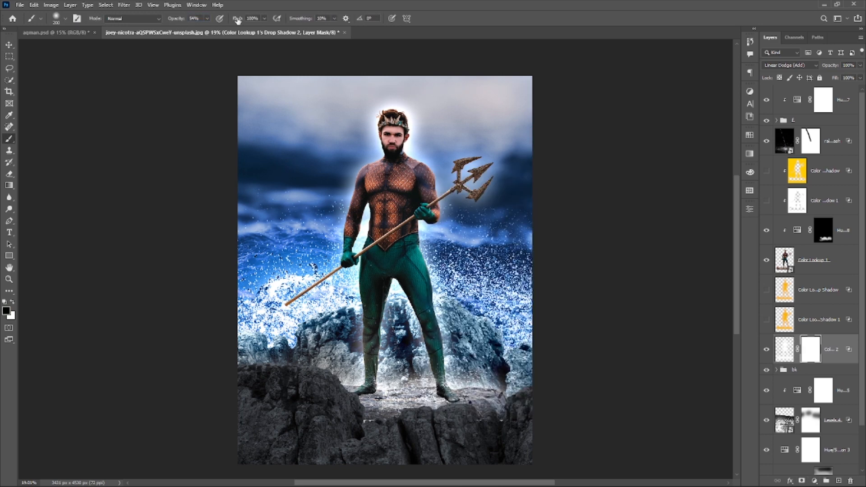
Step: Paint black on the mask to soften the white glow around the head, shoulders and feet, enlarging the brush to 500 px
{"action": "mouse_move", "coordinate": [395, 109]}
{"action": "left_mouse_down"}
{"action": "mouse_move", "coordinate": [377, 124]}
{"action": "mouse_move", "coordinate": [380, 158]}
{"action": "mouse_move", "coordinate": [339, 228]}
{"action": "left_mouse_up"}
{"action": "key", "text": "bracketright"}
{"action": "key", "text": "bracketright"}
{"action": "key", "text": "bracketright"}
{"action": "mouse_move", "coordinate": [446, 170]}
{"action": "left_mouse_down"}
{"action": "mouse_move", "coordinate": [424, 180]}
{"action": "mouse_move", "coordinate": [404, 121]}
{"action": "left_mouse_up"}
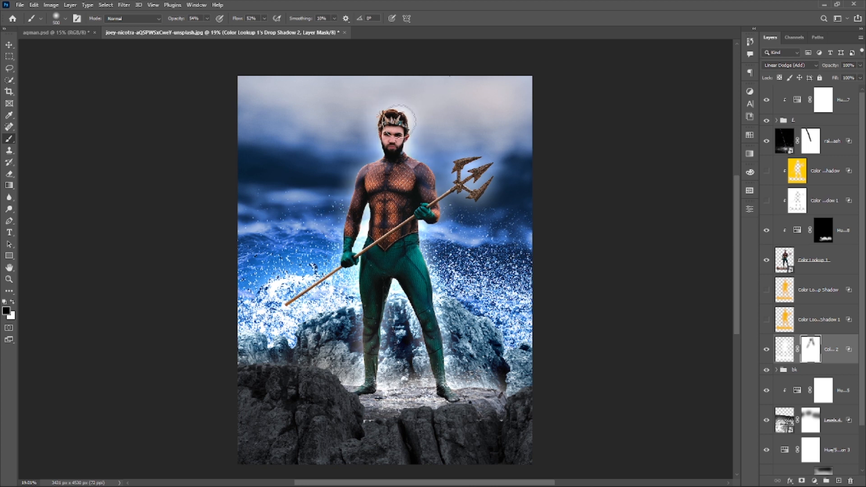
{"action": "left_click_drag", "start_coordinate": [359, 375], "coordinate": [354, 409]}
{"action": "mouse_move", "coordinate": [438, 343]}
{"action": "left_mouse_down"}
{"action": "mouse_move", "coordinate": [472, 437]}
{"action": "mouse_move", "coordinate": [447, 419]}
{"action": "left_mouse_up"}
{"action": "left_click_drag", "start_coordinate": [344, 410], "coordinate": [438, 364]}
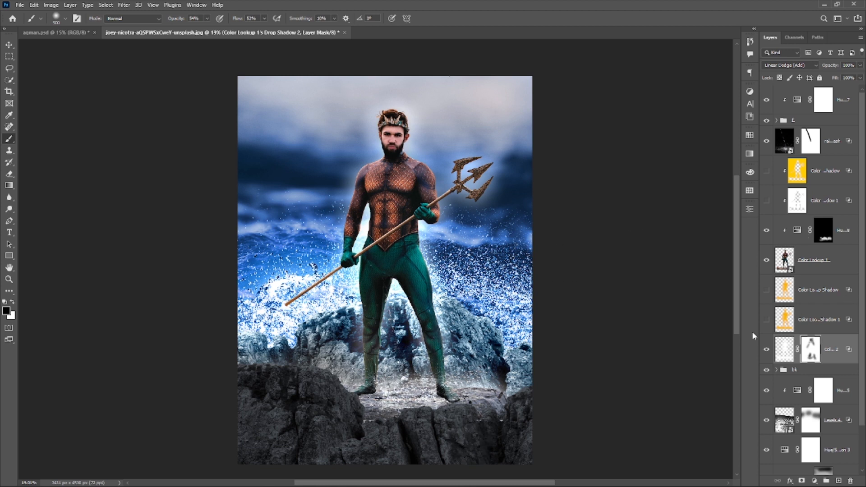
Step: Show the amber Drop Shadow 1 layer, add a layer mask and paint out its glow around the feet and lower legs
{"action": "left_click", "coordinate": [766, 320]}
{"action": "left_click", "coordinate": [817, 319]}
{"action": "left_click", "coordinate": [800, 482]}
{"action": "key", "text": "d"}
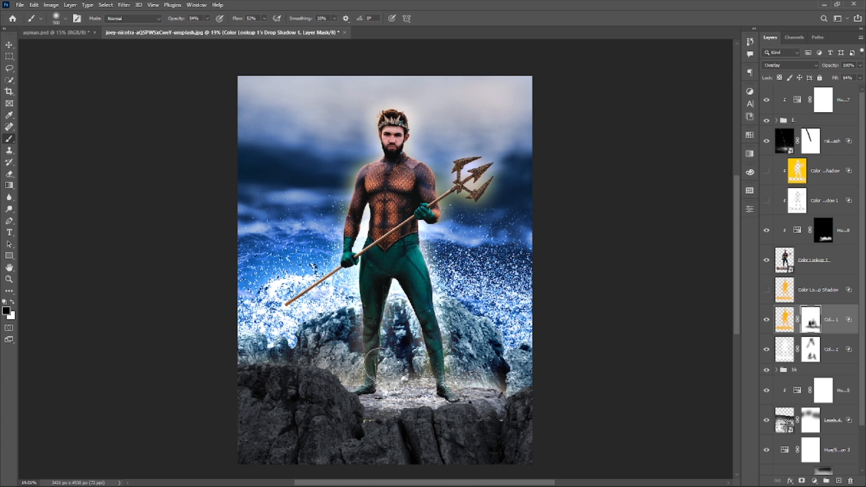
Step: Show the topmost amber Drop Shadow layer and mask out its glow around the legs and rocks with a 700 px black brush
{"action": "left_click", "coordinate": [772, 292]}
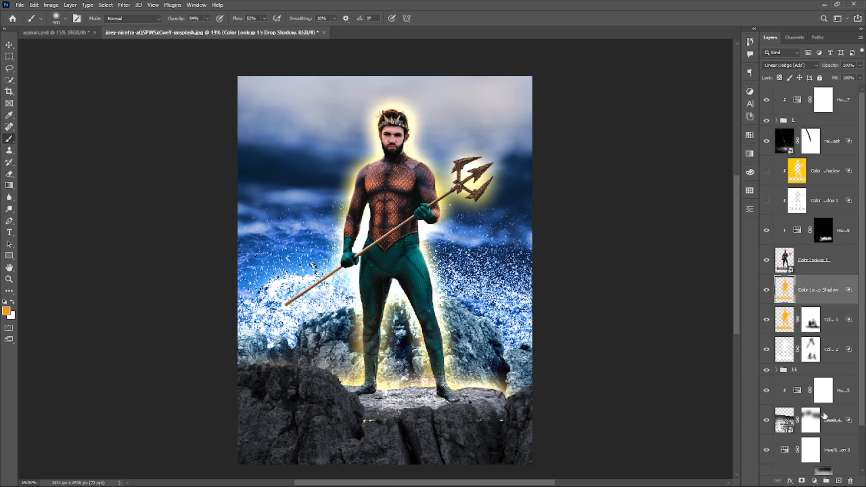
{"action": "left_click", "coordinate": [802, 481]}
{"action": "key", "text": "d"}
{"action": "key", "text": "bracketright"}
{"action": "key", "text": "bracketright"}
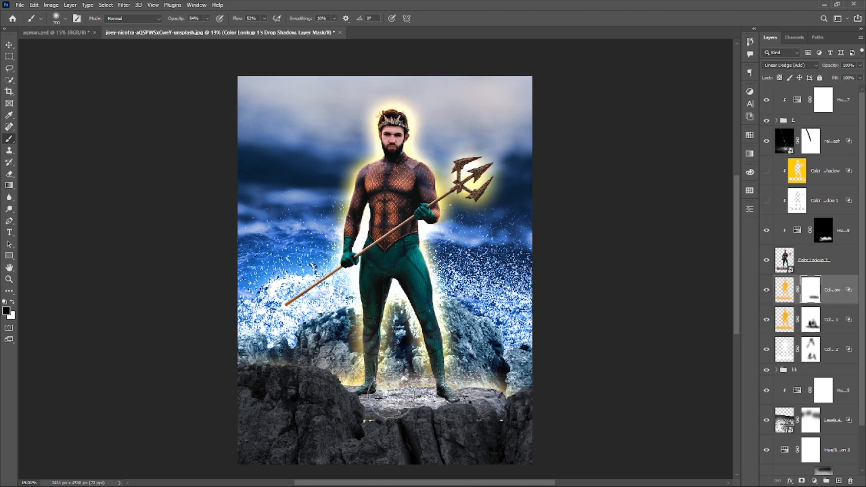
{"action": "mouse_move", "coordinate": [392, 415]}
{"action": "left_mouse_down"}
{"action": "mouse_move", "coordinate": [365, 432]}
{"action": "mouse_move", "coordinate": [498, 411]}
{"action": "mouse_move", "coordinate": [451, 381]}
{"action": "mouse_move", "coordinate": [428, 404]}
{"action": "mouse_move", "coordinate": [425, 289]}
{"action": "left_mouse_up"}
{"action": "mouse_move", "coordinate": [362, 343]}
{"action": "left_mouse_down"}
{"action": "mouse_move", "coordinate": [380, 299]}
{"action": "mouse_move", "coordinate": [364, 351]}
{"action": "left_mouse_up"}
{"action": "left_click_drag", "start_coordinate": [428, 324], "coordinate": [451, 361]}
{"action": "mouse_move", "coordinate": [360, 323]}
{"action": "left_mouse_down"}
{"action": "mouse_move", "coordinate": [392, 300]}
{"action": "mouse_move", "coordinate": [404, 322]}
{"action": "left_mouse_up"}
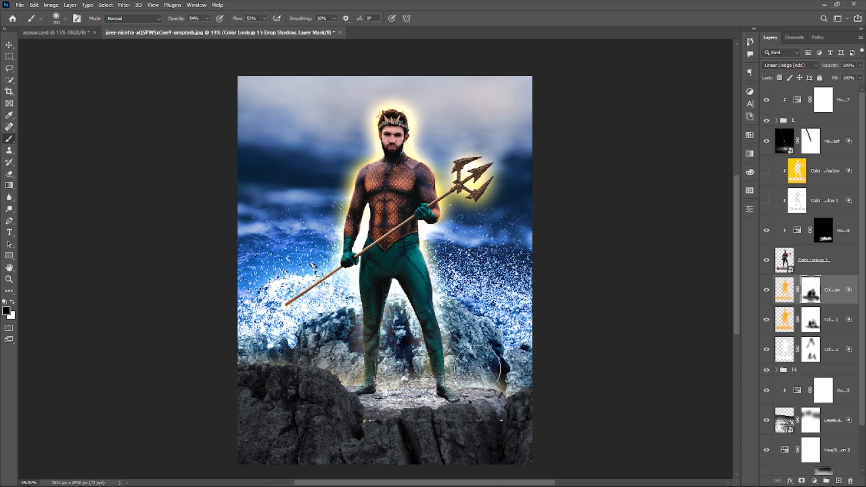
Step: Show the white Inner Shadow layer, add a layer mask and paint out its glow on the rocks and lower legs
{"action": "left_click", "coordinate": [766, 201]}
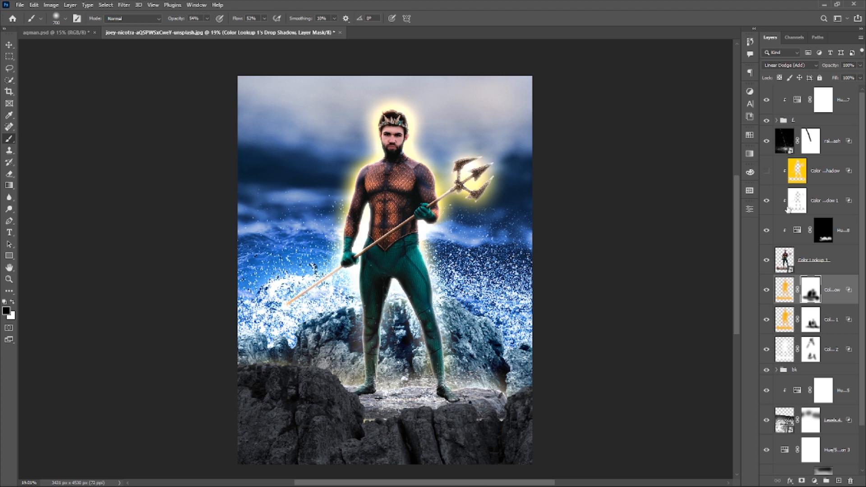
{"action": "left_click", "coordinate": [823, 200]}
{"action": "left_click", "coordinate": [802, 481]}
{"action": "left_click_drag", "start_coordinate": [519, 398], "coordinate": [400, 408]}
{"action": "mouse_move", "coordinate": [248, 414]}
{"action": "left_mouse_down"}
{"action": "mouse_move", "coordinate": [350, 353]}
{"action": "mouse_move", "coordinate": [359, 413]}
{"action": "mouse_move", "coordinate": [416, 388]}
{"action": "mouse_move", "coordinate": [425, 313]}
{"action": "mouse_move", "coordinate": [455, 398]}
{"action": "mouse_move", "coordinate": [408, 315]}
{"action": "left_mouse_up"}
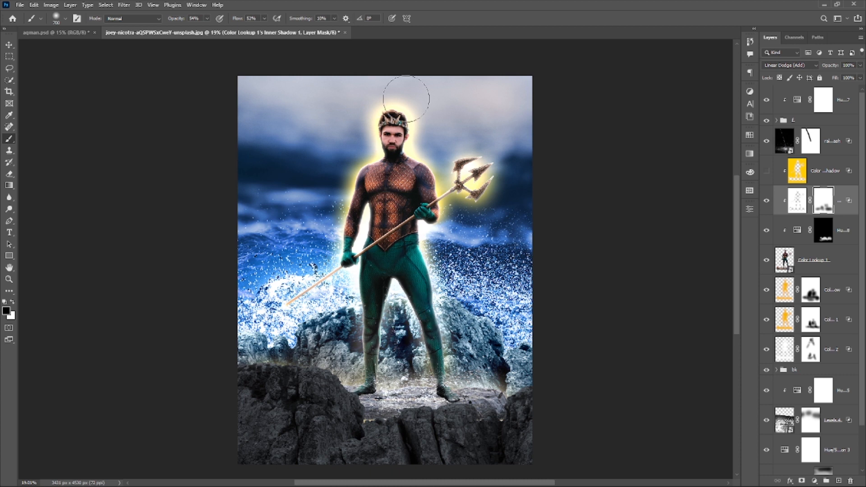
Step: Adjust Blend If on the topmost amber Drop Shadow layer, splitting the underlying shadow slider at 0/65 and also splitting the underlying highlight slider
{"action": "left_click", "coordinate": [811, 292]}
{"action": "left_click", "coordinate": [766, 290]}
{"action": "left_click", "coordinate": [767, 291]}
{"action": "double_click", "coordinate": [839, 296]}
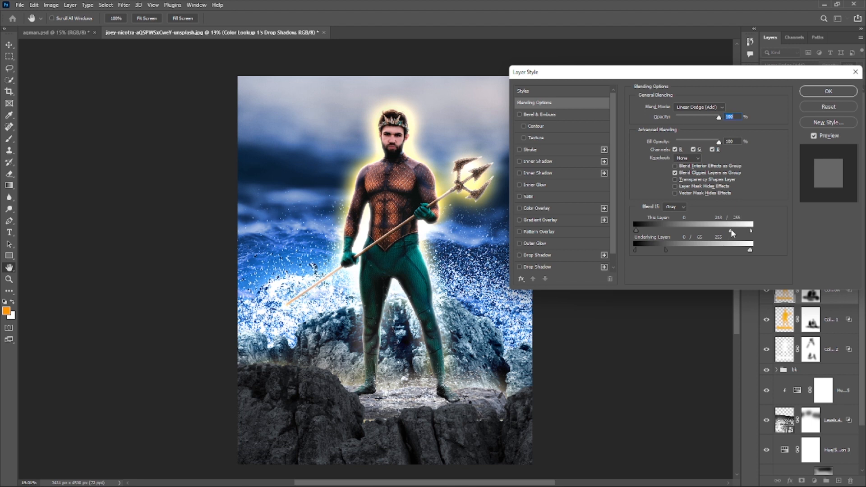
{"action": "left_click_drag", "start_coordinate": [713, 231], "coordinate": [699, 249]}
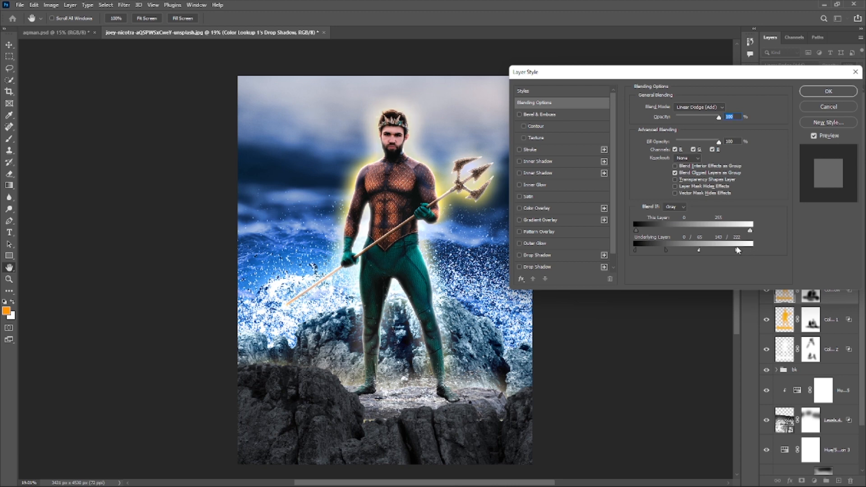
{"action": "left_click", "coordinate": [820, 91]}
Step: Show the yellow Inner Shadow layer, add a layer mask and paint out its glow on the rocks and legs
{"action": "left_click", "coordinate": [811, 181]}
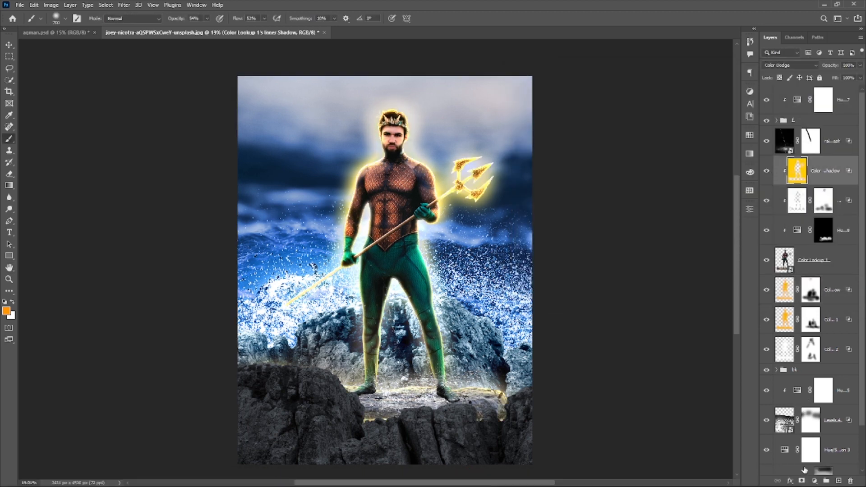
{"action": "left_click", "coordinate": [801, 480]}
{"action": "key", "text": "d"}
{"action": "mouse_move", "coordinate": [312, 410]}
{"action": "left_mouse_down"}
{"action": "mouse_move", "coordinate": [546, 410]}
{"action": "mouse_move", "coordinate": [379, 361]}
{"action": "mouse_move", "coordinate": [369, 341]}
{"action": "mouse_move", "coordinate": [444, 327]}
{"action": "mouse_move", "coordinate": [414, 279]}
{"action": "left_mouse_up"}
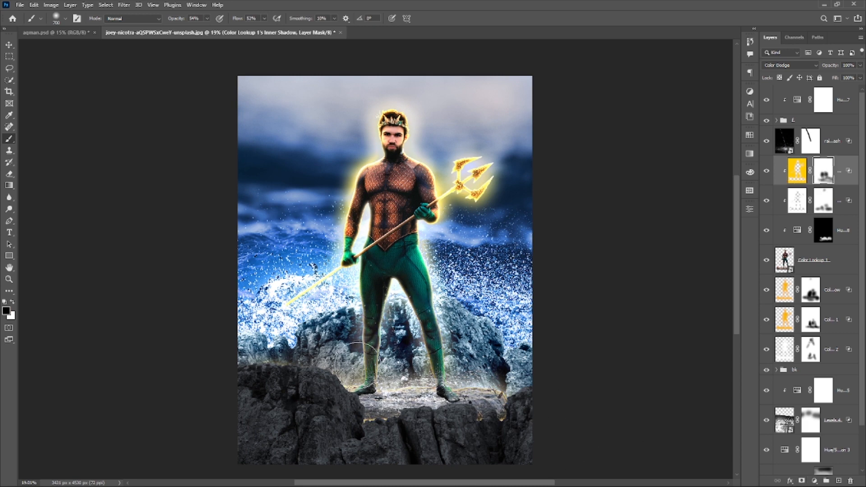
Step: Mask out more of the yellow Inner Shadow glow around the head and on the rocks beside the lower legs
{"action": "scroll", "coordinate": [368, 262], "scroll_direction": "down", "scroll_amount": 4}
{"action": "scroll", "coordinate": [370, 265], "scroll_direction": "up", "scroll_amount": 2}
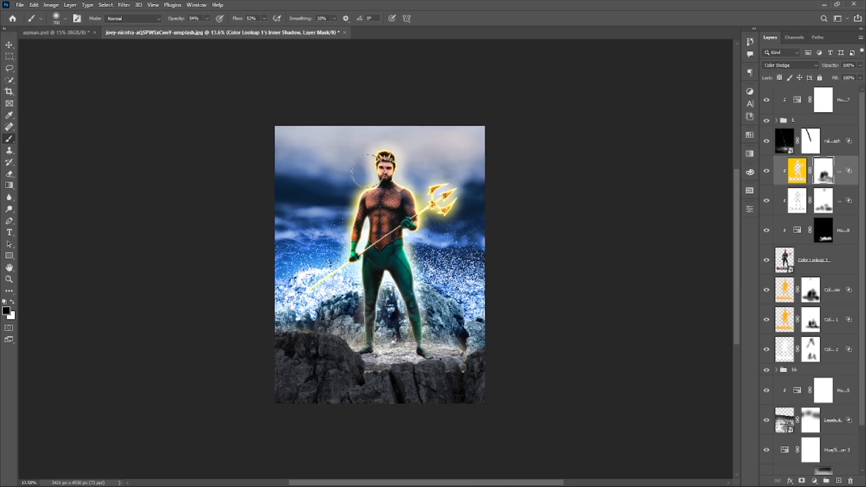
{"action": "scroll", "coordinate": [369, 158], "scroll_direction": "up", "scroll_amount": 2}
{"action": "left_click_drag", "start_coordinate": [379, 147], "coordinate": [350, 136]}
{"action": "scroll", "coordinate": [354, 167], "scroll_direction": "up", "scroll_amount": 3}
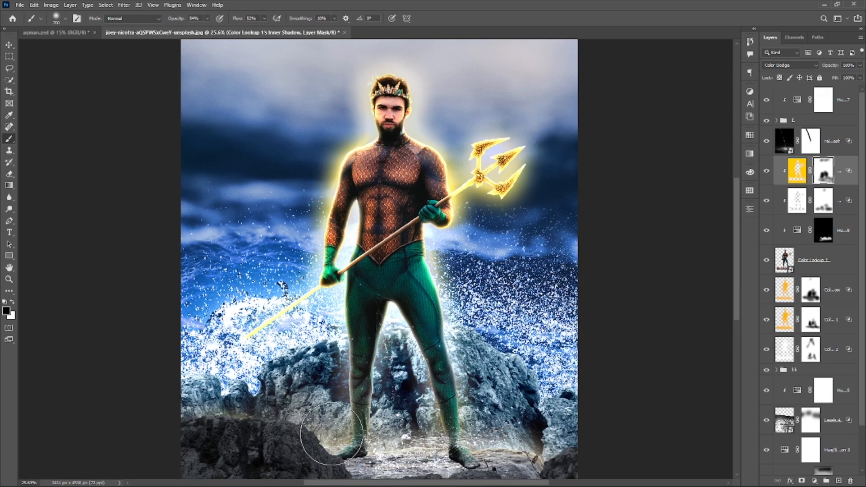
{"action": "left_click_drag", "start_coordinate": [537, 420], "coordinate": [510, 367]}
{"action": "scroll", "coordinate": [291, 404], "scroll_direction": "down", "scroll_amount": 2}
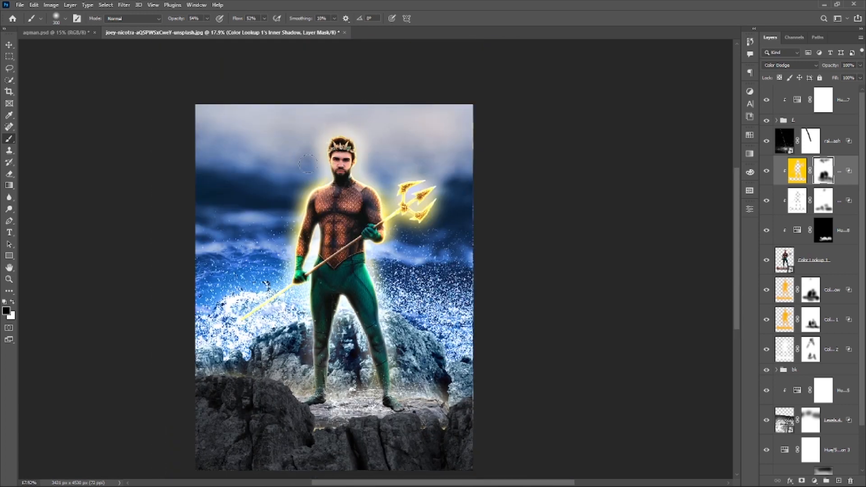
{"action": "key", "text": "v"}
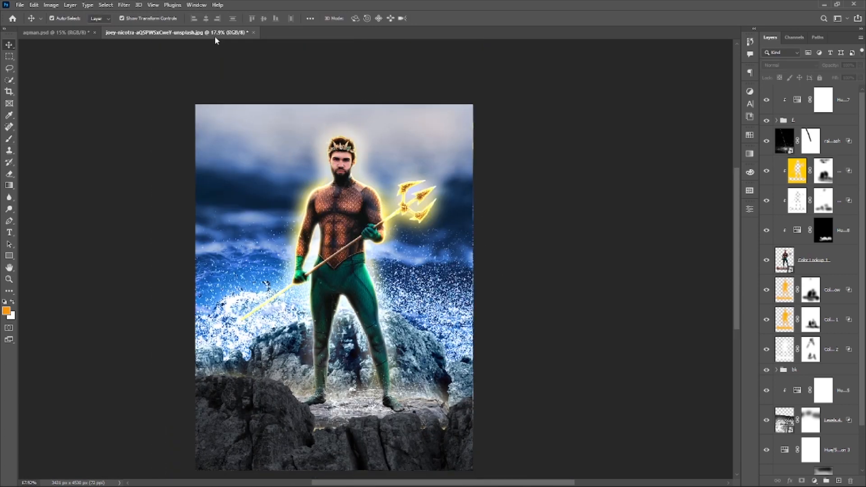
Step: Switch to aqman.psd, examine the effect of its orange Inner Shadow layer by hiding and reshowing it, and return to the composite
{"action": "key", "text": "ctrl+Tab"}
{"action": "scroll", "coordinate": [821, 375], "scroll_direction": "down", "scroll_amount": 4}
{"action": "left_click", "coordinate": [798, 378]}
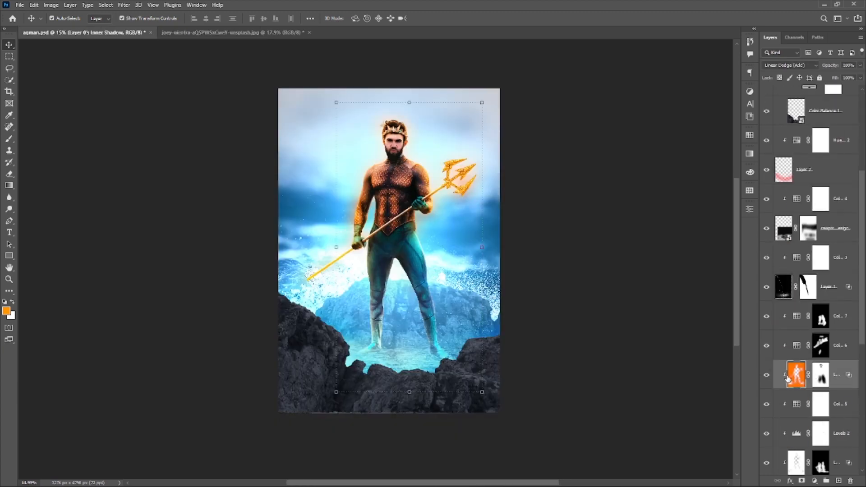
{"action": "left_click", "coordinate": [766, 376]}
{"action": "left_click", "coordinate": [767, 376]}
{"action": "left_click", "coordinate": [225, 32]}
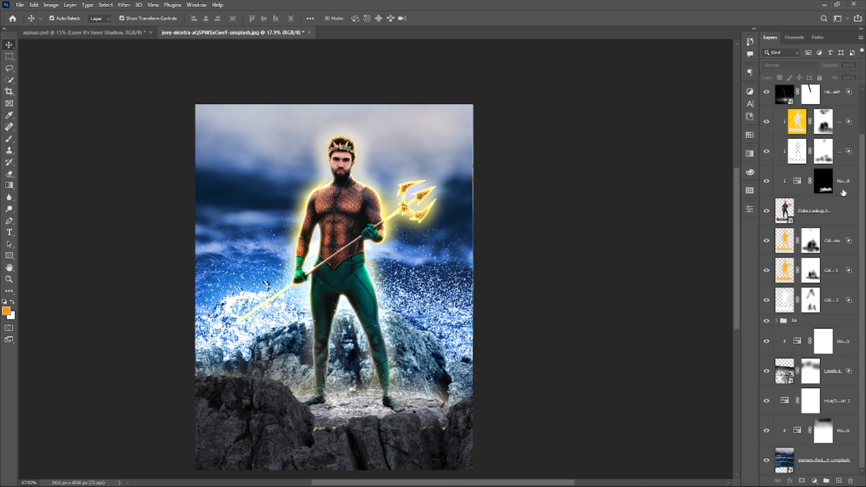
Step: Add an orange ff9600 Solid Color fill above the yellow Inner Shadow layer and set it to Linear Dodge (Add)
{"action": "left_click", "coordinate": [840, 131]}
{"action": "left_click", "coordinate": [813, 481]}
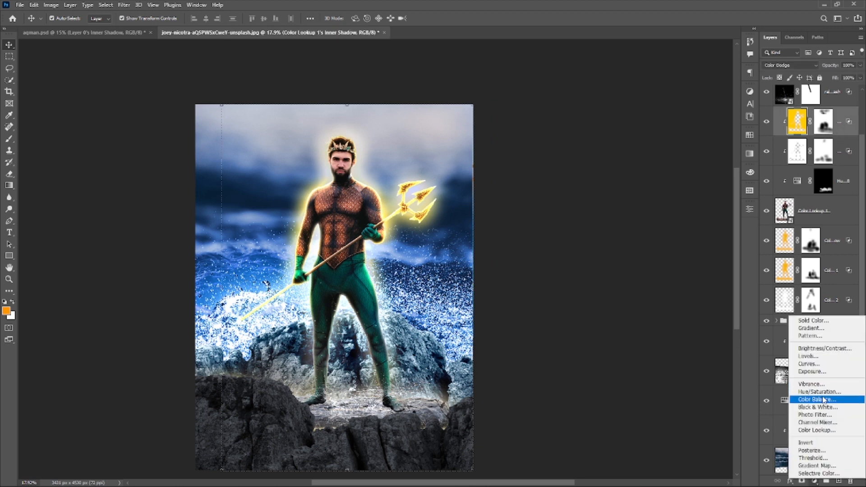
{"action": "left_click", "coordinate": [813, 320]}
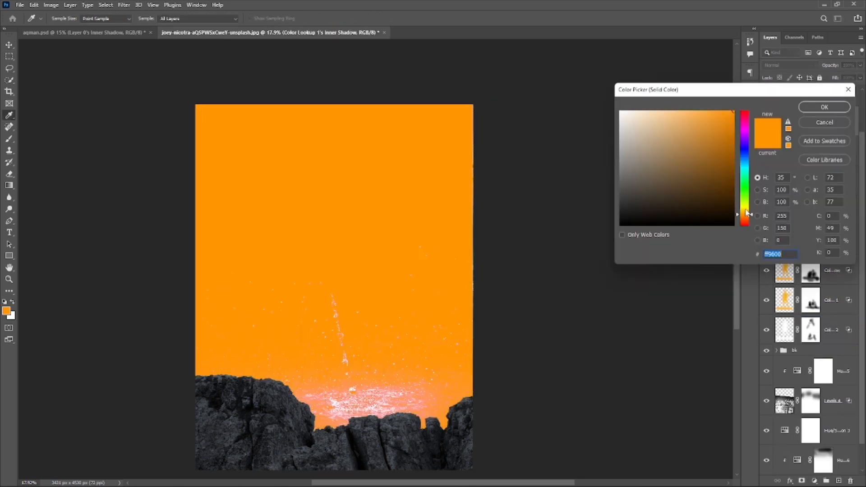
{"action": "left_click", "coordinate": [824, 107]}
{"action": "left_click", "coordinate": [789, 64]}
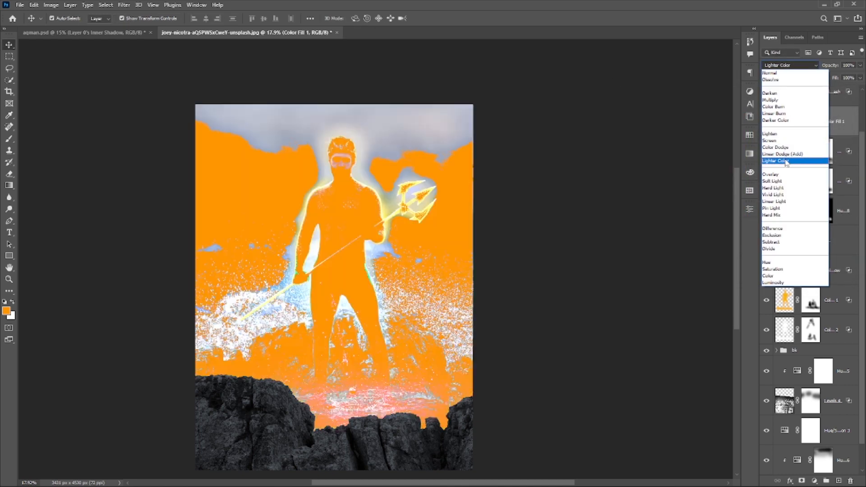
{"action": "left_click", "coordinate": [785, 154]}
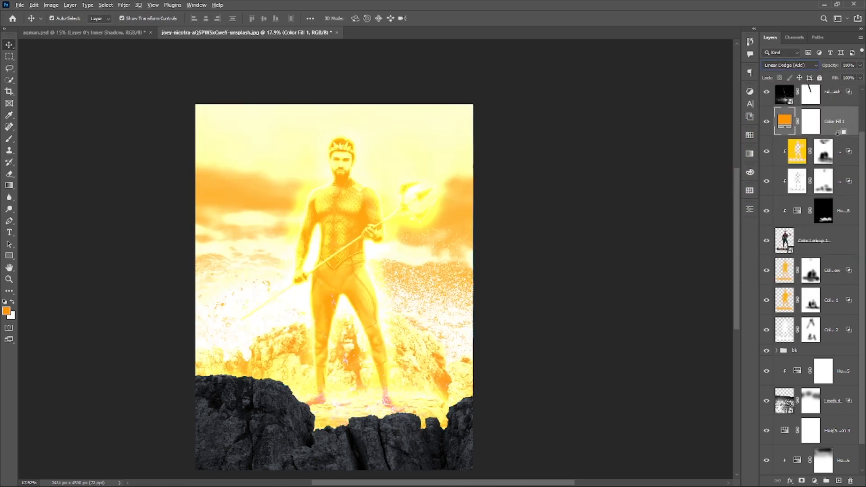
Step: Clip the orange fill to the figure and split its underlying Blend If sliders, with the shadows at 18/56 and the highlights also split
{"action": "left_click", "coordinate": [850, 132], "text": "alt"}
{"action": "mouse_move", "coordinate": [635, 250]}
{"action": "left_mouse_down"}
{"action": "mouse_move", "coordinate": [674, 247]}
{"action": "mouse_move", "coordinate": [651, 247]}
{"action": "mouse_move", "coordinate": [667, 229]}
{"action": "mouse_move", "coordinate": [619, 244]}
{"action": "mouse_move", "coordinate": [643, 250]}
{"action": "left_mouse_up"}
{"action": "mouse_move", "coordinate": [736, 250]}
{"action": "left_mouse_down"}
{"action": "mouse_move", "coordinate": [707, 250]}
{"action": "mouse_move", "coordinate": [726, 250]}
{"action": "left_mouse_up"}
{"action": "left_click_drag", "start_coordinate": [656, 250], "coordinate": [662, 251]}
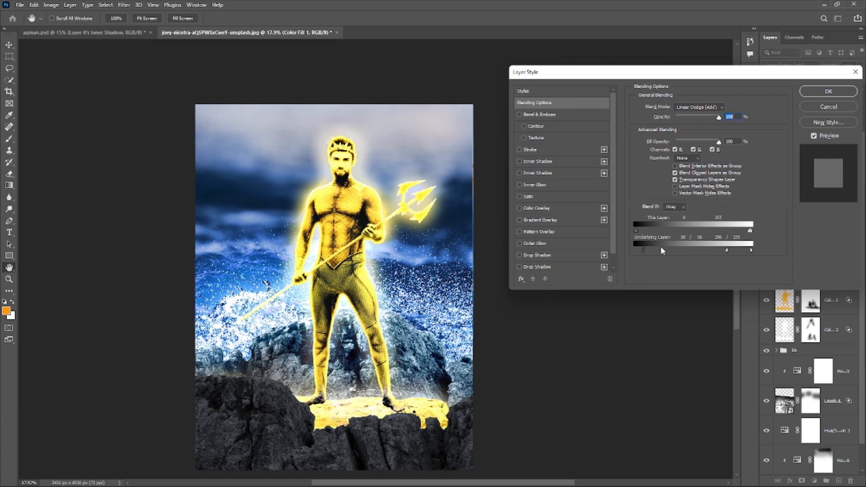
{"action": "left_click", "coordinate": [828, 91]}
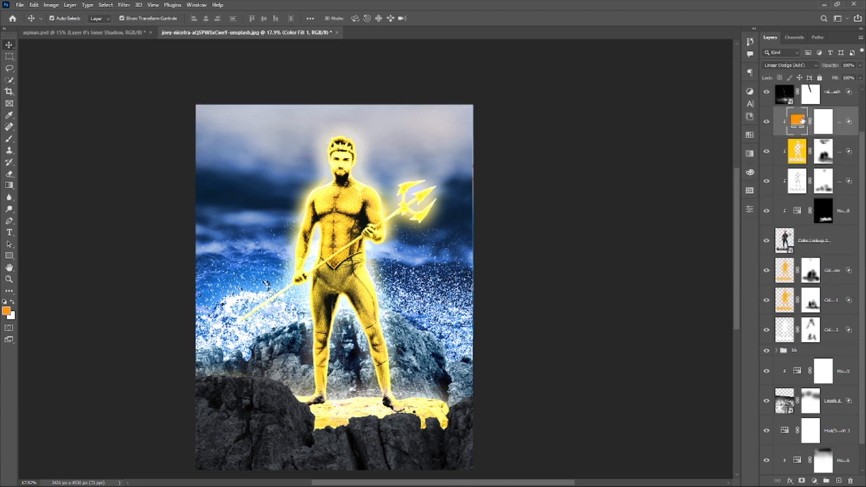
Step: Change the fill layer's color to ff6c00 and invert its layer mask to black
{"action": "double_click", "coordinate": [801, 119]}
{"action": "left_click", "coordinate": [746, 220]}
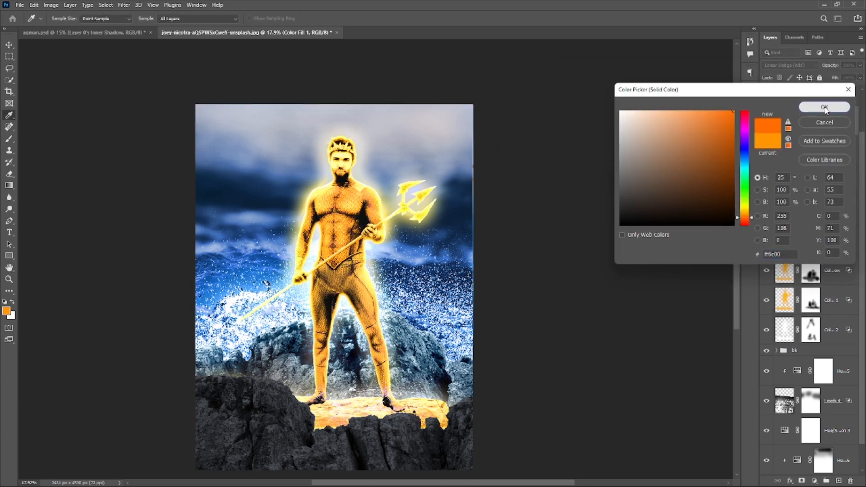
{"action": "left_click", "coordinate": [824, 107]}
{"action": "left_click", "coordinate": [820, 127]}
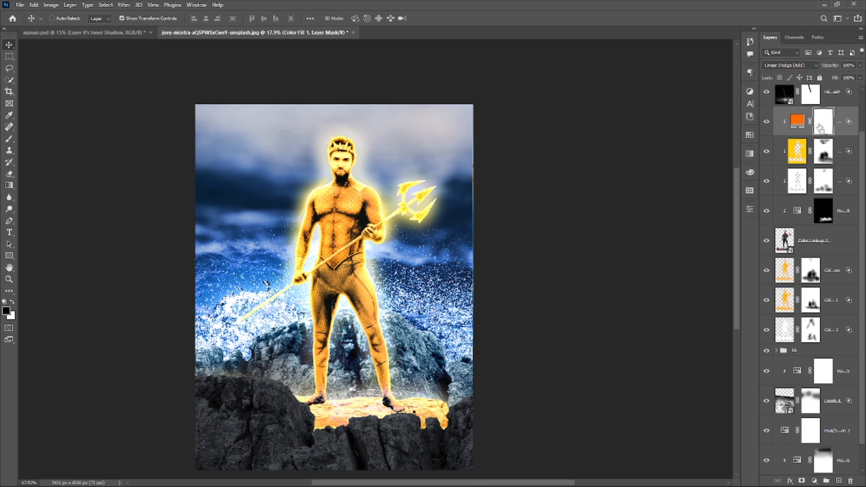
{"action": "key", "text": "ctrl+i"}
Step: Paint lightly over the upper chest on the fill's mask with a 300 px white brush at 24% opacity
{"action": "key", "text": "b"}
{"action": "key", "text": "x"}
{"action": "left_click", "coordinate": [326, 199]}
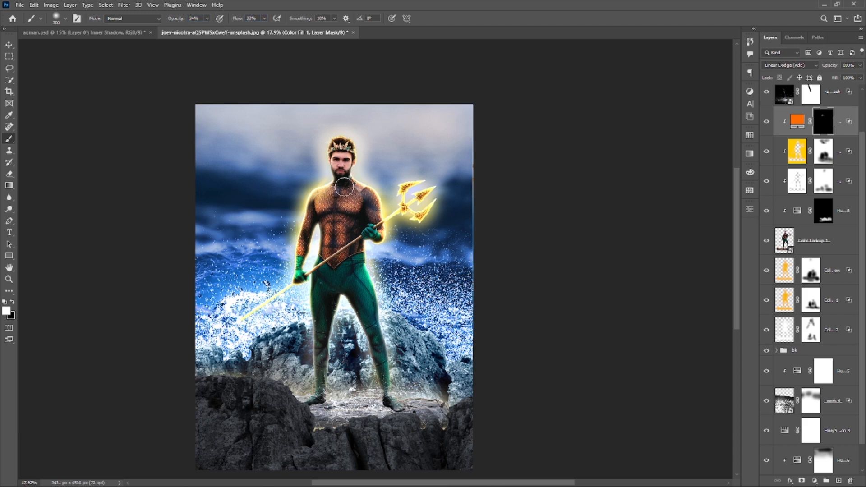
{"action": "scroll", "coordinate": [363, 205], "scroll_direction": "up", "scroll_amount": 3}
{"action": "scroll", "coordinate": [369, 205], "scroll_direction": "up", "scroll_amount": 3}
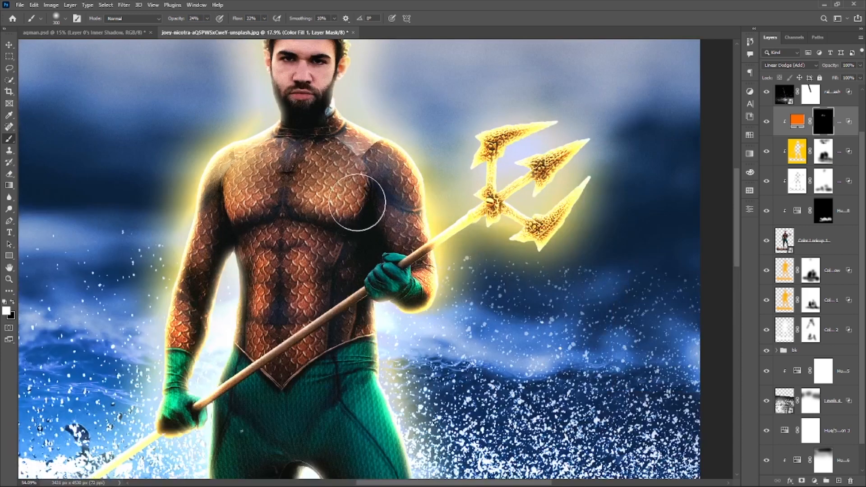
Step: Reveal the orange fill on the trident's prongs and upper shaft with a small white brush at 81% opacity and 85% flow
{"action": "key", "text": "bracketleft"}
{"action": "key", "text": "bracketleft"}
{"action": "key", "text": "bracketleft"}
{"action": "key", "text": "bracketleft"}
{"action": "key", "text": "bracketleft"}
{"action": "key", "text": "bracketleft"}
{"action": "key", "text": "bracketleft"}
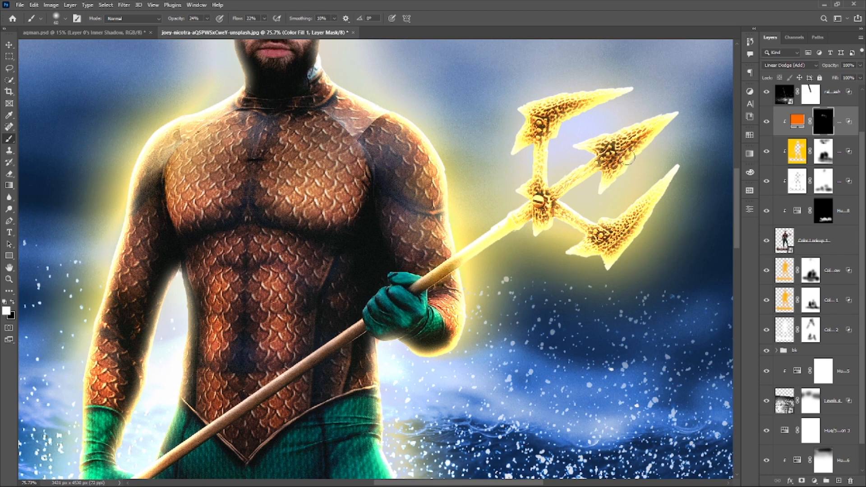
{"action": "left_click_drag", "start_coordinate": [637, 150], "coordinate": [422, 208]}
{"action": "key", "text": "bracketright"}
{"action": "key", "text": "bracketright"}
{"action": "key", "text": "bracketright"}
{"action": "key", "text": "bracketright"}
{"action": "mouse_move", "coordinate": [328, 186]}
{"action": "left_mouse_down"}
{"action": "mouse_move", "coordinate": [329, 176]}
{"action": "mouse_move", "coordinate": [399, 160]}
{"action": "mouse_move", "coordinate": [307, 212]}
{"action": "mouse_move", "coordinate": [333, 270]}
{"action": "mouse_move", "coordinate": [397, 297]}
{"action": "mouse_move", "coordinate": [419, 289]}
{"action": "mouse_move", "coordinate": [351, 245]}
{"action": "mouse_move", "coordinate": [399, 216]}
{"action": "left_mouse_up"}
{"action": "mouse_move", "coordinate": [229, 294]}
{"action": "left_mouse_down"}
{"action": "mouse_move", "coordinate": [212, 308]}
{"action": "mouse_move", "coordinate": [203, 343]}
{"action": "left_mouse_up"}
{"action": "key", "text": "bracketleft"}
{"action": "key", "text": "bracketleft"}
{"action": "left_click_drag", "start_coordinate": [354, 257], "coordinate": [431, 216]}
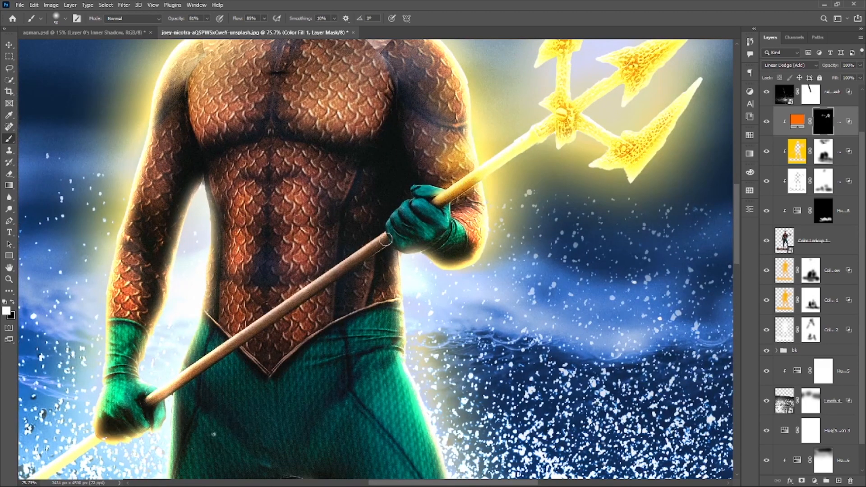
Step: Reveal the orange fill along the rest of the trident's shaft with straight white strokes on the mask
{"action": "left_click", "coordinate": [155, 398], "text": "shift"}
{"action": "left_click_drag", "start_coordinate": [167, 396], "coordinate": [495, 219]}
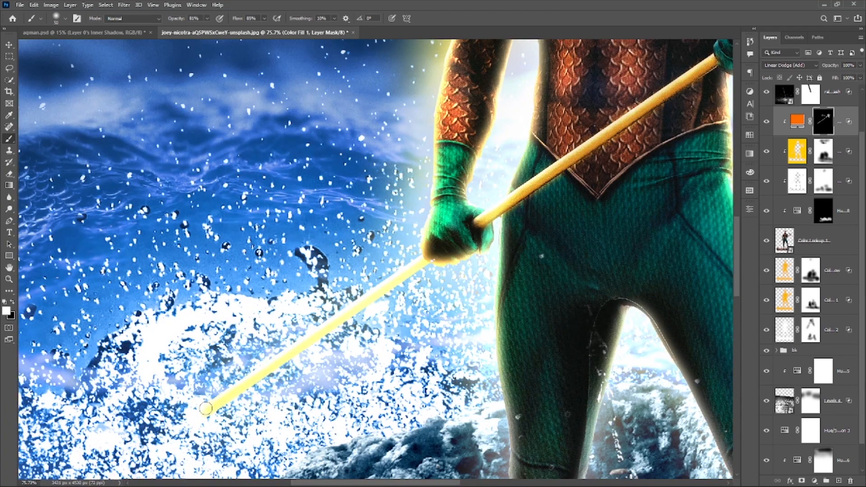
{"action": "scroll", "coordinate": [591, 175], "scroll_direction": "down", "scroll_amount": 3}
{"action": "left_click_drag", "start_coordinate": [626, 99], "coordinate": [390, 307]}
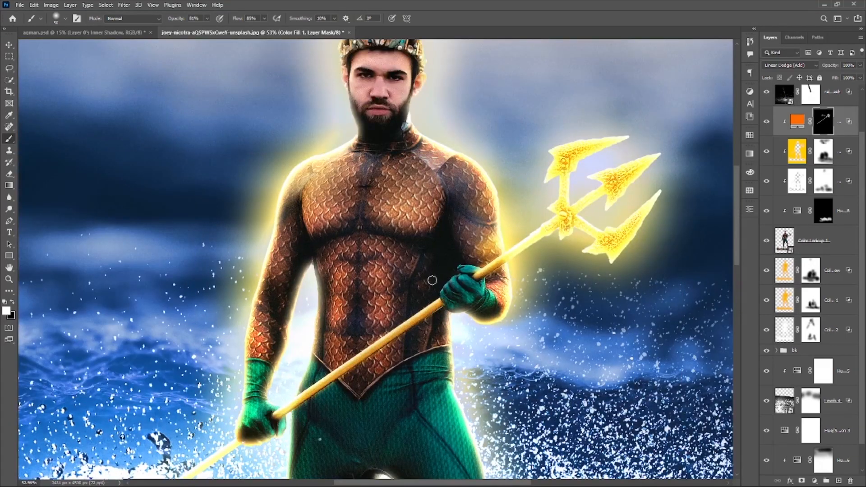
{"action": "left_click", "coordinate": [528, 246], "text": "shift"}
Step: Lower the brush to 49% opacity and 52% flow and reveal the golden fill on the arm nearest the trident head
{"action": "left_click_drag", "start_coordinate": [178, 19], "coordinate": [174, 20]}
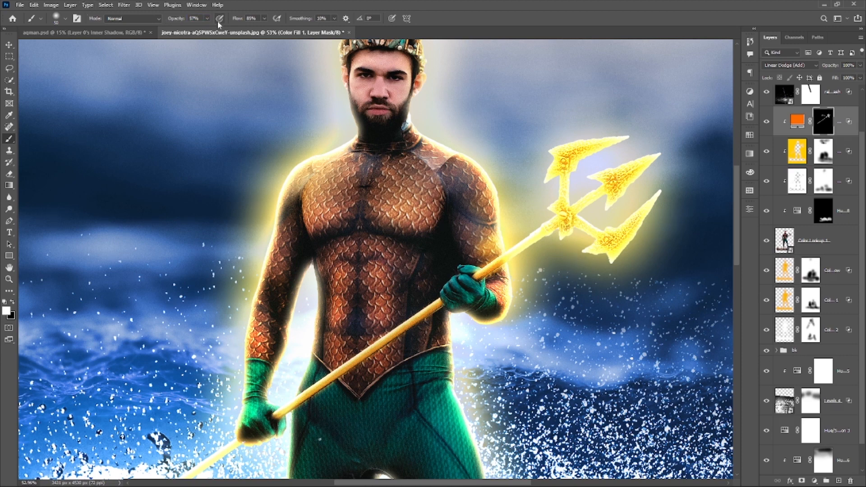
{"action": "left_click_drag", "start_coordinate": [241, 19], "coordinate": [232, 20]}
{"action": "key", "text": "bracketright"}
{"action": "key", "text": "bracketright"}
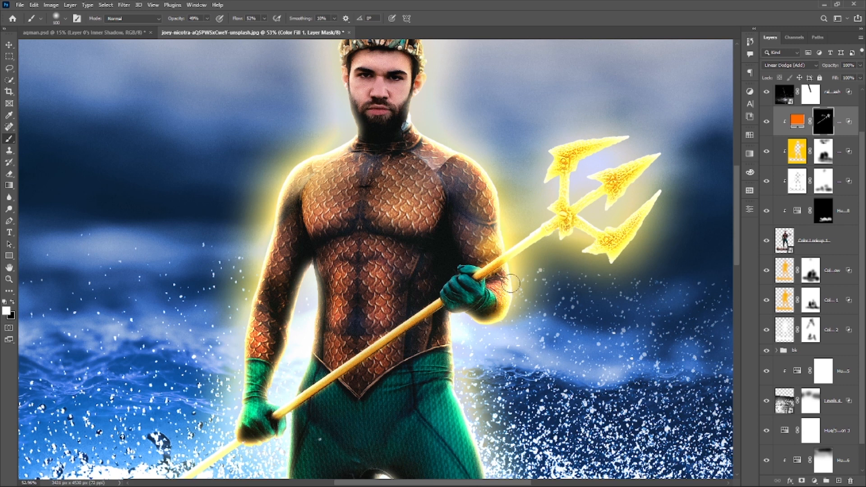
{"action": "key", "text": "bracketleft"}
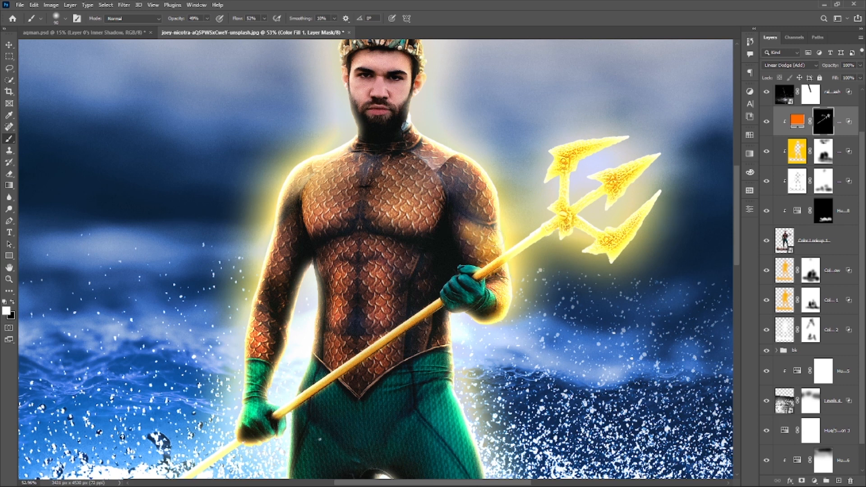
{"action": "key", "text": "bracketright"}
{"action": "key", "text": "bracketright"}
{"action": "key", "text": "bracketright"}
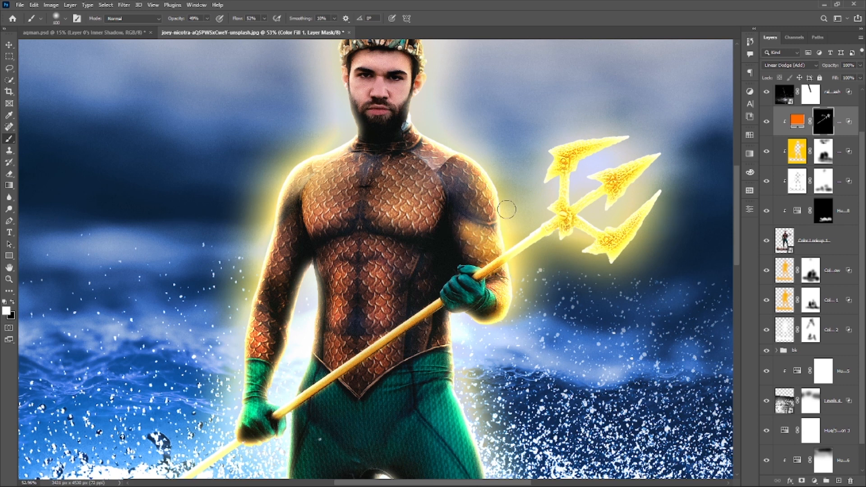
{"action": "key", "text": "bracketleft"}
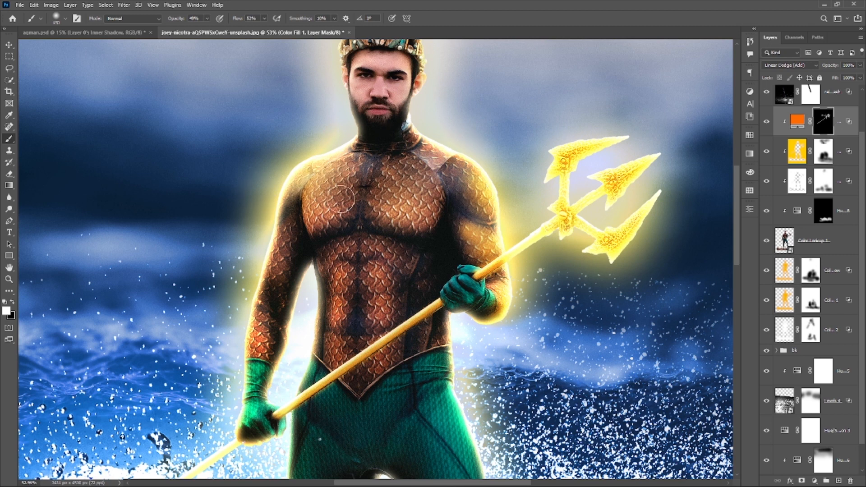
Step: Paint white on the fill's mask over the chest and abdominal muscles to give the suit a golden light
{"action": "mouse_move", "coordinate": [373, 219]}
{"action": "left_mouse_down"}
{"action": "mouse_move", "coordinate": [412, 223]}
{"action": "mouse_move", "coordinate": [439, 213]}
{"action": "left_mouse_up"}
{"action": "key", "text": "bracketleft"}
{"action": "key", "text": "bracketleft"}
{"action": "mouse_move", "coordinate": [342, 276]}
{"action": "left_mouse_down"}
{"action": "mouse_move", "coordinate": [335, 350]}
{"action": "mouse_move", "coordinate": [362, 305]}
{"action": "mouse_move", "coordinate": [381, 306]}
{"action": "mouse_move", "coordinate": [377, 268]}
{"action": "mouse_move", "coordinate": [368, 286]}
{"action": "mouse_move", "coordinate": [331, 255]}
{"action": "mouse_move", "coordinate": [358, 240]}
{"action": "mouse_move", "coordinate": [408, 253]}
{"action": "mouse_move", "coordinate": [386, 349]}
{"action": "mouse_move", "coordinate": [365, 376]}
{"action": "mouse_move", "coordinate": [332, 358]}
{"action": "mouse_move", "coordinate": [372, 328]}
{"action": "mouse_move", "coordinate": [372, 302]}
{"action": "left_mouse_up"}
Step: Reveal the golden fill on the other arm, the suit's waist and the collar, adjusting the brush size to each area
{"action": "key", "text": "bracketleft"}
{"action": "key", "text": "bracketleft"}
{"action": "key", "text": "bracketright"}
{"action": "key", "text": "bracketright"}
{"action": "mouse_move", "coordinate": [252, 306]}
{"action": "left_mouse_down"}
{"action": "mouse_move", "coordinate": [261, 350]}
{"action": "mouse_move", "coordinate": [291, 225]}
{"action": "left_mouse_up"}
{"action": "key", "text": "bracketleft"}
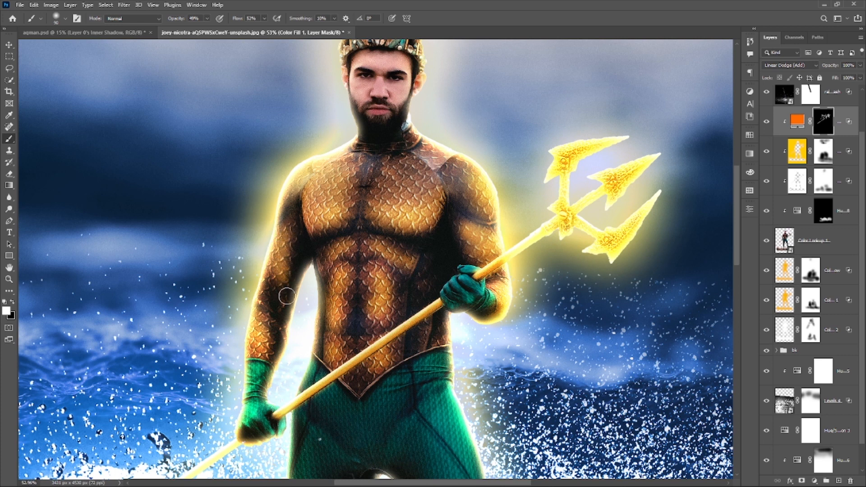
{"action": "mouse_move", "coordinate": [439, 345]}
{"action": "left_mouse_down"}
{"action": "mouse_move", "coordinate": [429, 323]}
{"action": "mouse_move", "coordinate": [419, 353]}
{"action": "left_mouse_up"}
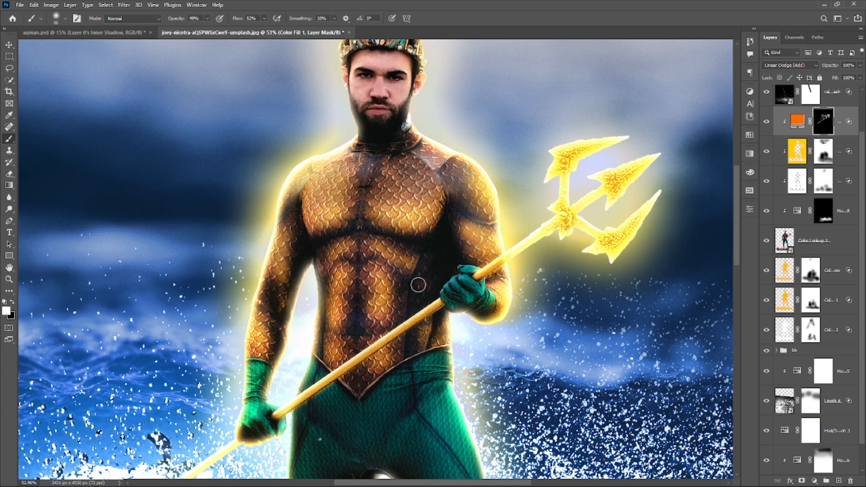
{"action": "key", "text": "bracketright"}
{"action": "mouse_move", "coordinate": [417, 137]}
{"action": "left_mouse_down"}
{"action": "mouse_move", "coordinate": [426, 150]}
{"action": "mouse_move", "coordinate": [398, 141]}
{"action": "left_mouse_up"}
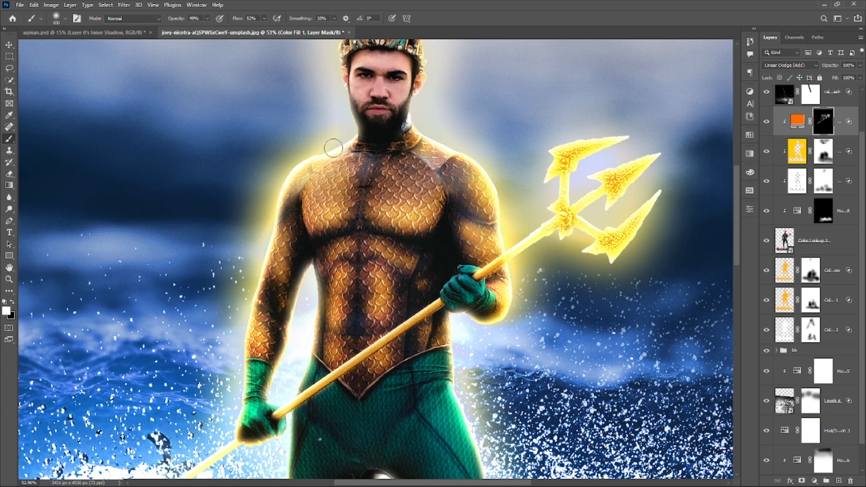
{"action": "scroll", "coordinate": [496, 234], "scroll_direction": "down", "scroll_amount": 13}
{"action": "scroll", "coordinate": [463, 271], "scroll_direction": "up", "scroll_amount": 3}
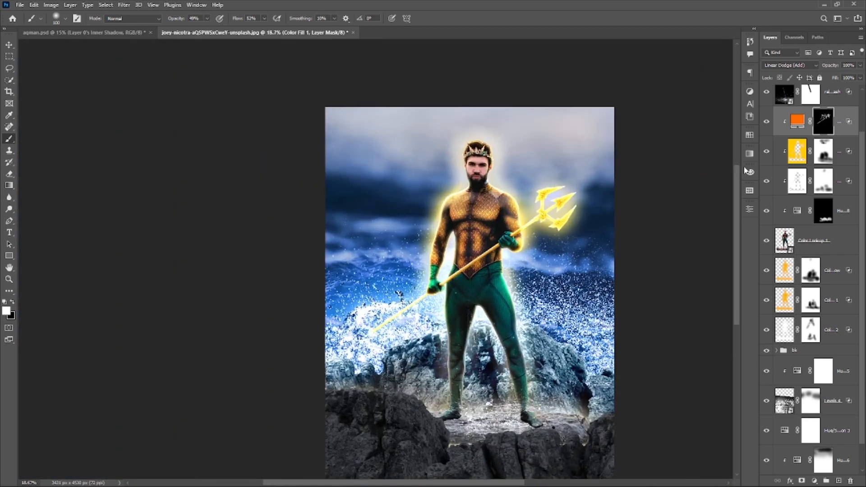
{"action": "scroll", "coordinate": [633, 190], "scroll_direction": "up", "scroll_amount": 1}
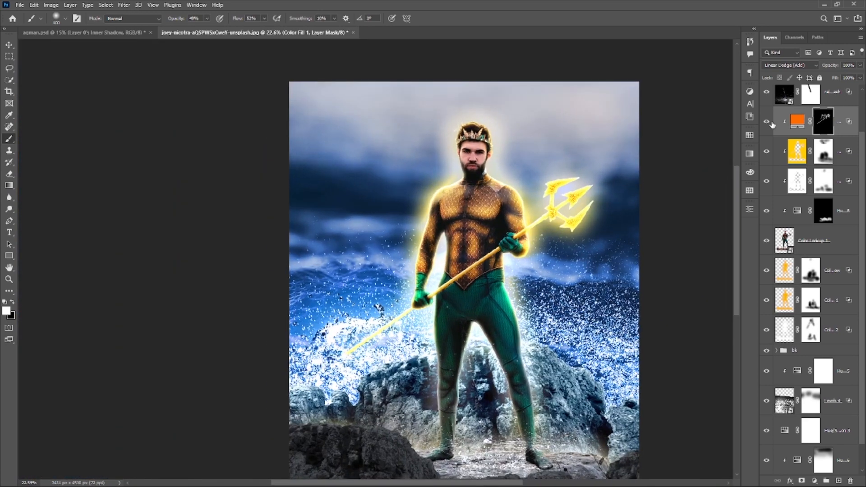
{"action": "left_click", "coordinate": [795, 122]}
{"action": "double_click", "coordinate": [795, 121]}
{"action": "left_click", "coordinate": [746, 221]}
{"action": "left_click_drag", "start_coordinate": [749, 218], "coordinate": [748, 218]}
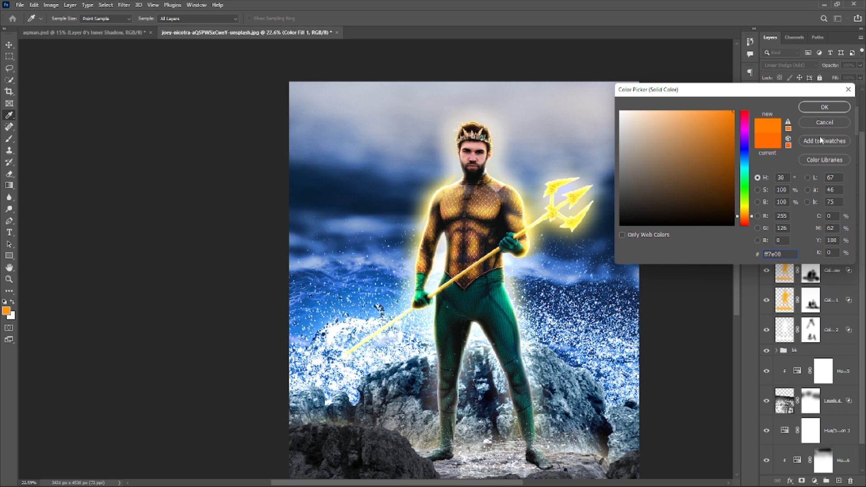
{"action": "left_click", "coordinate": [820, 124]}
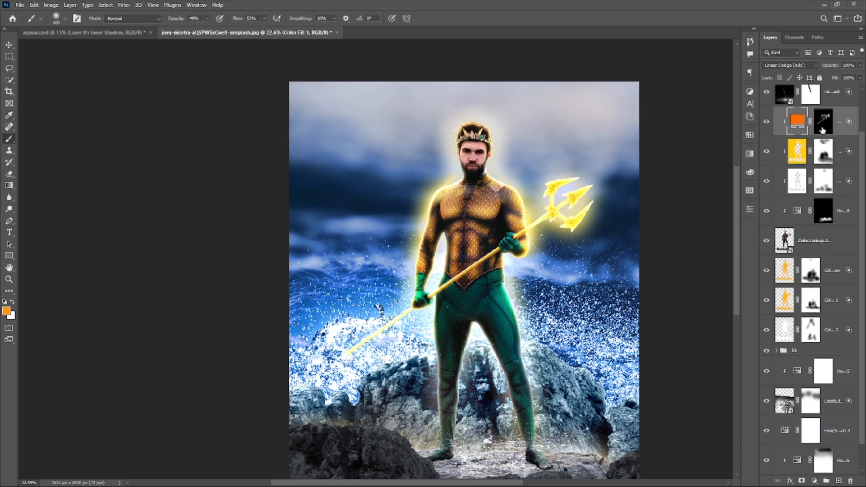
Step: Add a clipped Hue/Saturation adjustment layer directly above the yellow Inner Shadow layer
{"action": "left_click", "coordinate": [823, 156]}
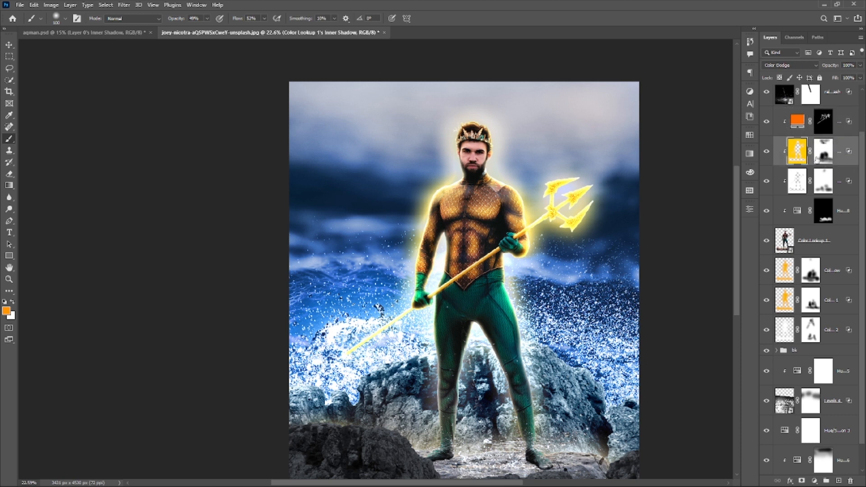
{"action": "left_click", "coordinate": [813, 481]}
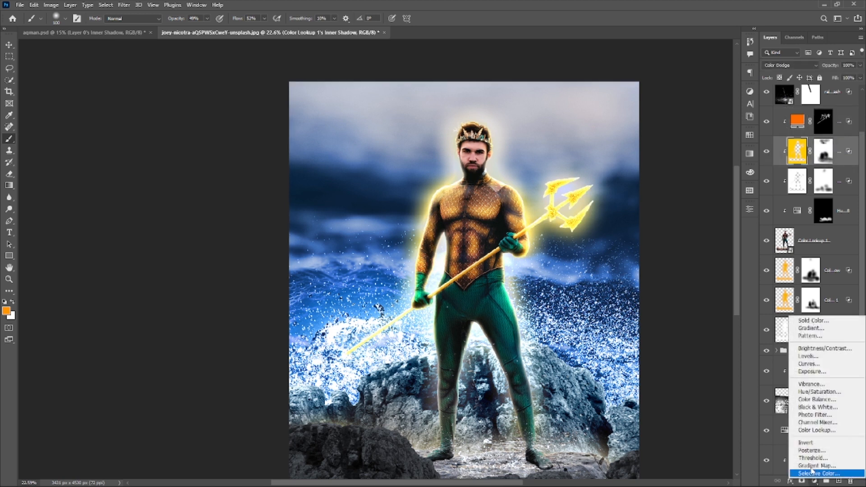
{"action": "left_click", "coordinate": [810, 396]}
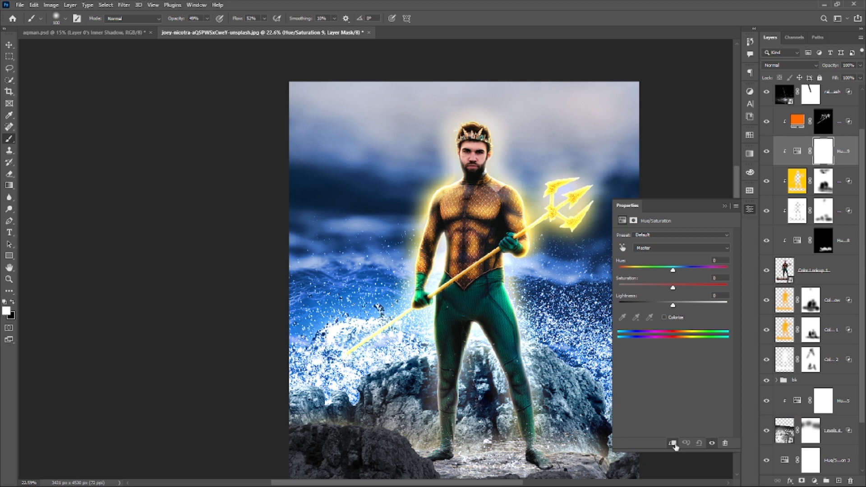
Step: Try colorizing the whole figure with the clipped Hue/Saturation layer, using hue 21, saturation 63 and slightly reduced lightness
{"action": "left_click", "coordinate": [830, 134], "text": "alt"}
{"action": "left_click", "coordinate": [824, 142], "text": "alt"}
{"action": "left_click", "coordinate": [823, 134], "text": "alt"}
{"action": "left_click", "coordinate": [797, 151]}
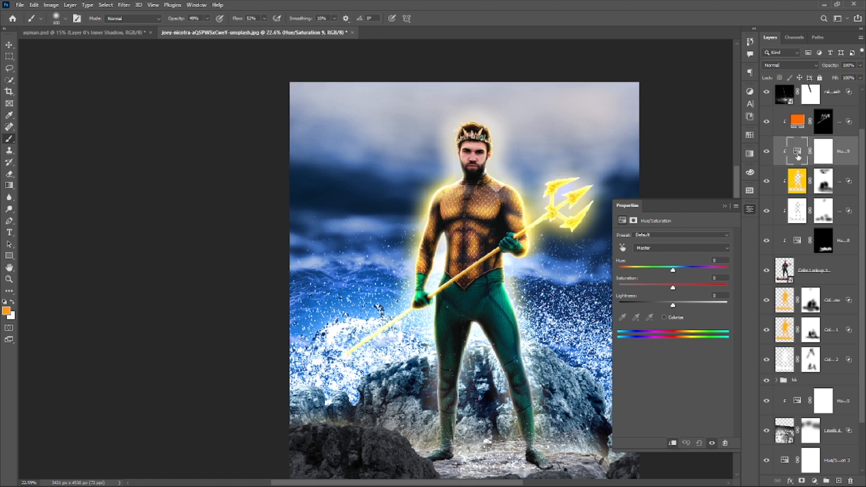
{"action": "left_click", "coordinate": [676, 317]}
{"action": "left_click_drag", "start_coordinate": [682, 285], "coordinate": [687, 287]}
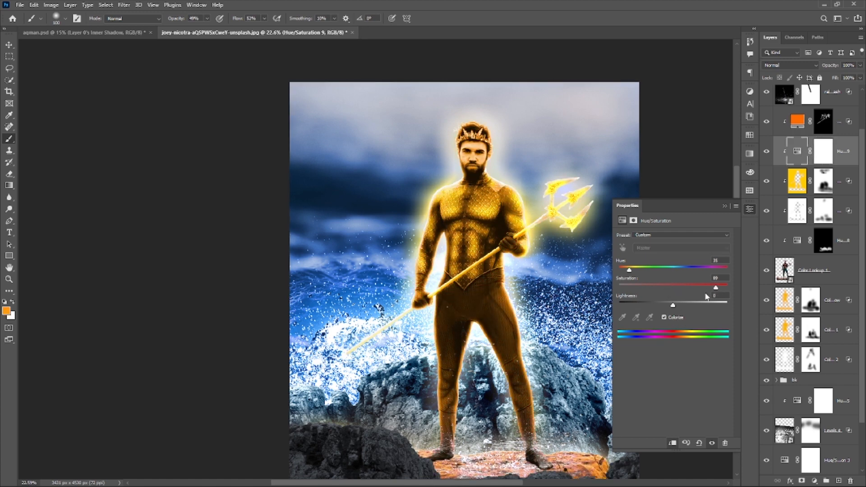
{"action": "left_click_drag", "start_coordinate": [630, 270], "coordinate": [625, 270]}
{"action": "mouse_move", "coordinate": [673, 305]}
{"action": "left_mouse_down"}
{"action": "mouse_move", "coordinate": [681, 303]}
{"action": "mouse_move", "coordinate": [671, 305]}
{"action": "left_mouse_up"}
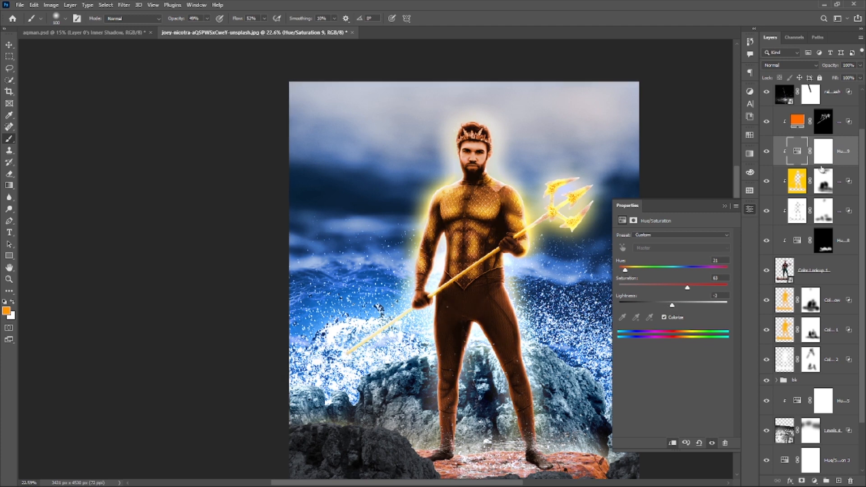
Step: Compare the figure with and without the brown-gold tint and delete the clipped Hue/Saturation layer
{"action": "left_click", "coordinate": [767, 153]}
{"action": "left_click", "coordinate": [766, 154]}
{"action": "scroll", "coordinate": [687, 182], "scroll_direction": "down", "scroll_amount": 3}
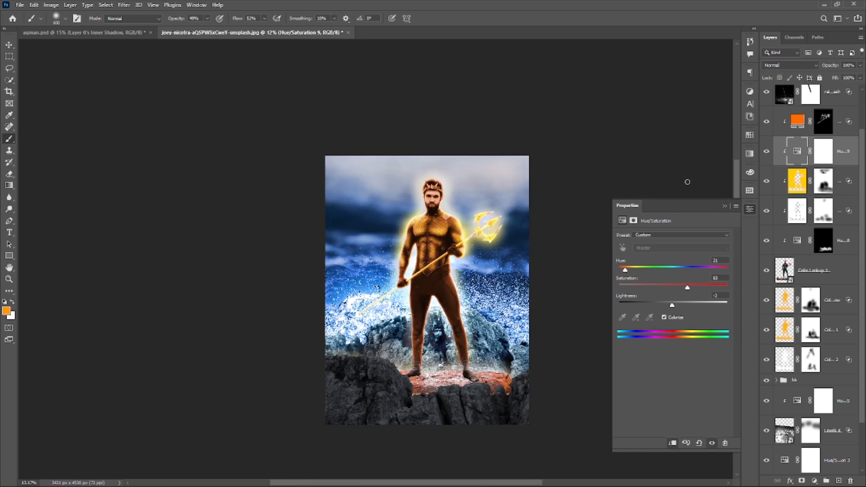
{"action": "scroll", "coordinate": [687, 181], "scroll_direction": "up", "scroll_amount": 3}
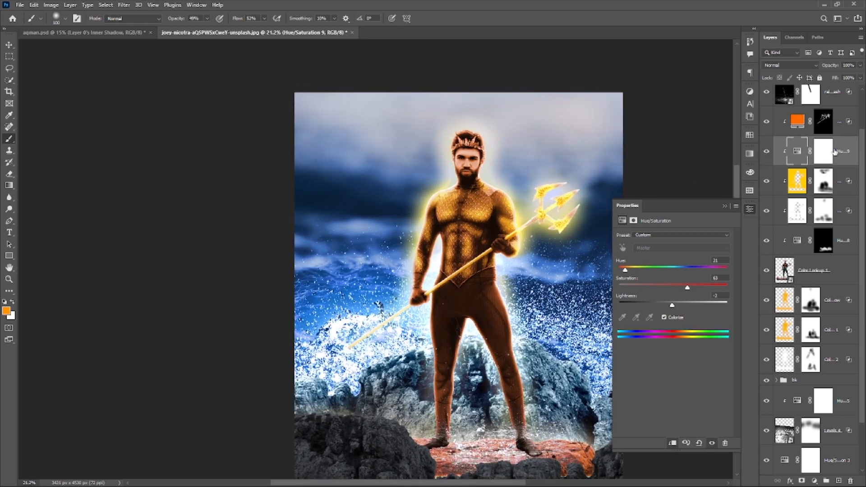
{"action": "key", "text": "Delete"}
Step: Create a new layer above the orange fill layer and paint soft orange along the lower end of the trident's shaft
{"action": "left_click", "coordinate": [9, 45]}
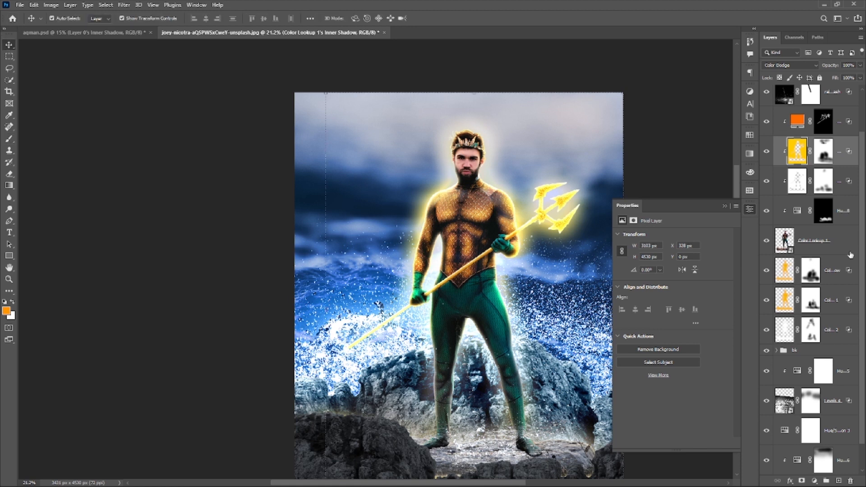
{"action": "left_click", "coordinate": [725, 207]}
{"action": "key", "text": "ctrl+shift+alt+n"}
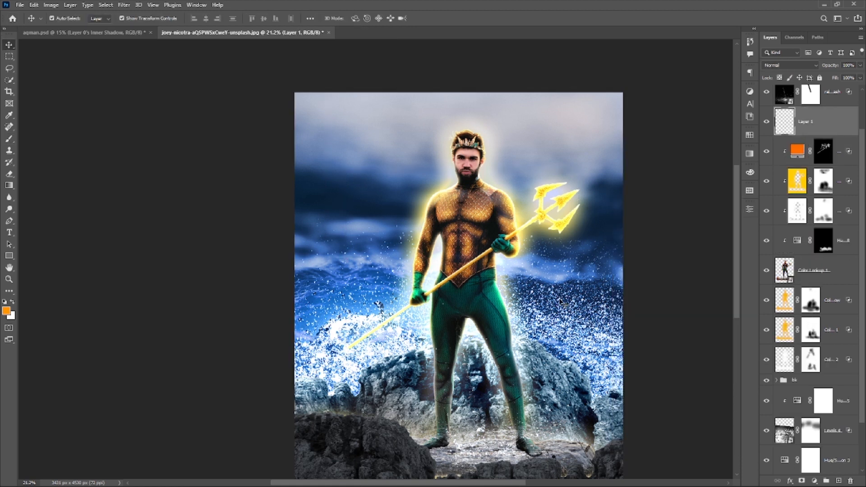
{"action": "key", "text": "b"}
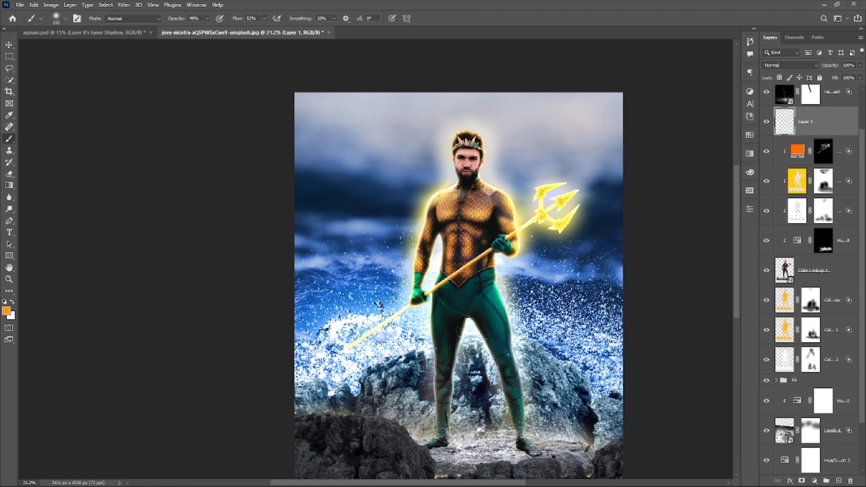
{"action": "left_click_drag", "start_coordinate": [349, 345], "coordinate": [410, 309]}
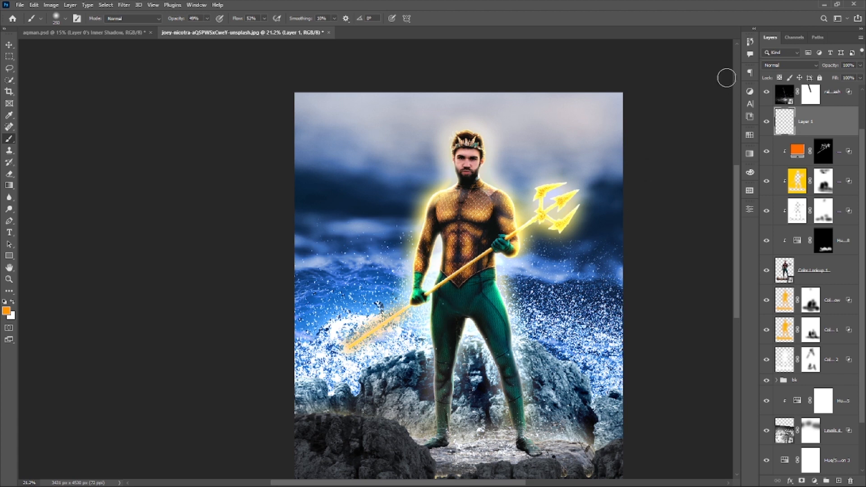
Step: Set the painted layer's blend mode to Linear Dodge (Add) and extend the orange glow over the shaft between the hands and the crown
{"action": "left_click", "coordinate": [789, 65]}
{"action": "left_click", "coordinate": [770, 153]}
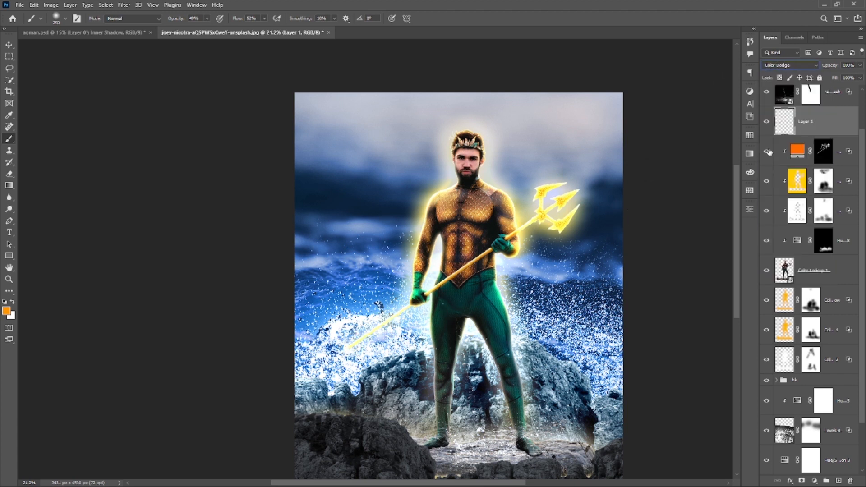
{"action": "scroll", "coordinate": [785, 67], "scroll_direction": "down", "scroll_amount": 1}
{"action": "left_click_drag", "start_coordinate": [422, 295], "coordinate": [498, 247]}
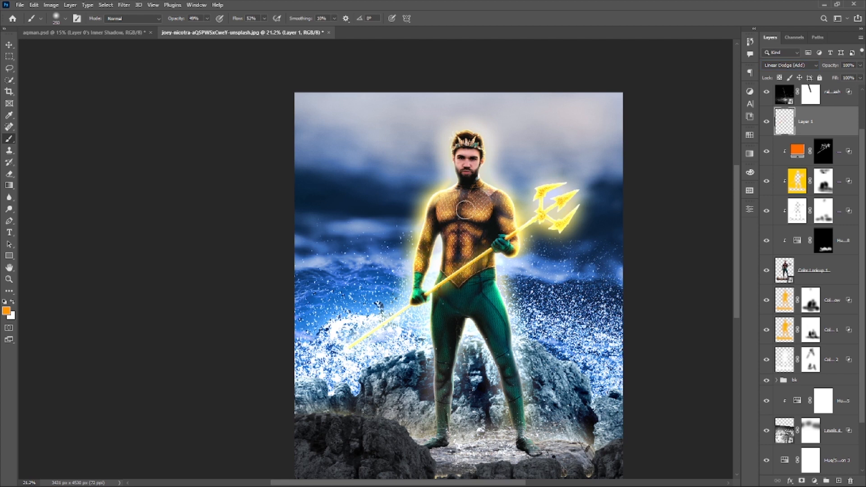
{"action": "left_click_drag", "start_coordinate": [460, 141], "coordinate": [478, 143]}
{"action": "scroll", "coordinate": [514, 194], "scroll_direction": "down", "scroll_amount": 3}
{"action": "left_click_drag", "start_coordinate": [533, 267], "coordinate": [480, 268]}
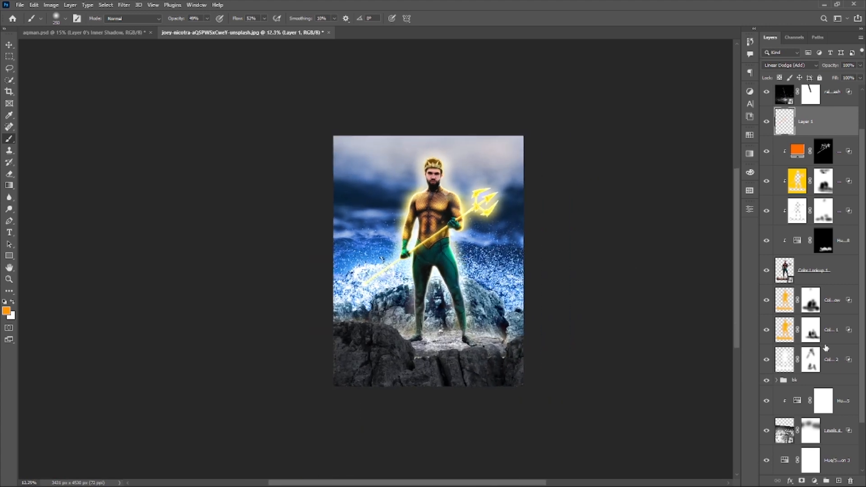
Step: Add a Hue/Saturation adjustment clipped to the painted glow layer, colorized to a strongly saturated gold with slightly lower lightness
{"action": "left_click", "coordinate": [814, 480]}
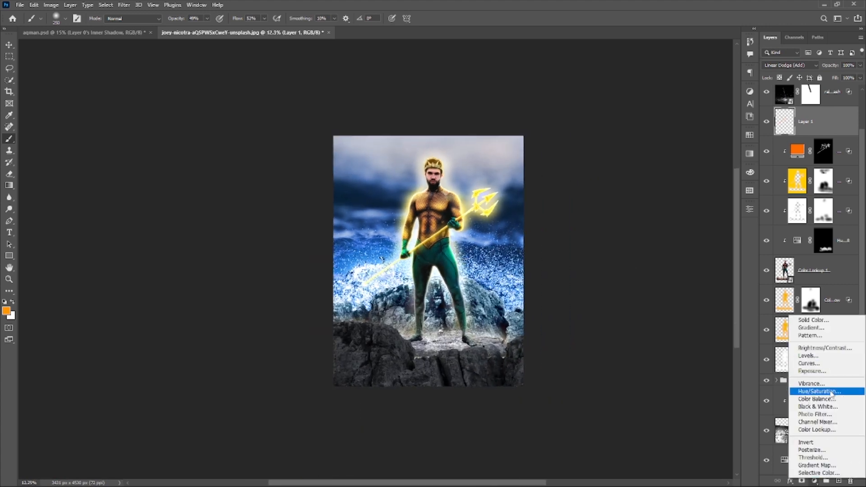
{"action": "left_click", "coordinate": [831, 393]}
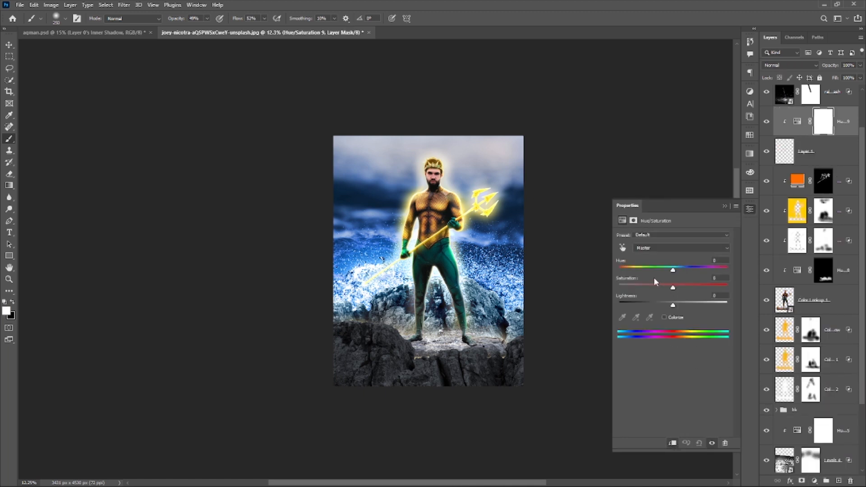
{"action": "left_click", "coordinate": [671, 319]}
{"action": "left_click_drag", "start_coordinate": [646, 288], "coordinate": [727, 287]}
{"action": "mouse_move", "coordinate": [619, 270]}
{"action": "left_mouse_down"}
{"action": "mouse_move", "coordinate": [643, 270]}
{"action": "mouse_move", "coordinate": [630, 270]}
{"action": "left_mouse_up"}
{"action": "mouse_move", "coordinate": [673, 305]}
{"action": "left_mouse_down"}
{"action": "mouse_move", "coordinate": [685, 306]}
{"action": "mouse_move", "coordinate": [664, 306]}
{"action": "left_mouse_up"}
{"action": "left_click", "coordinate": [724, 206]}
{"action": "scroll", "coordinate": [619, 271], "scroll_direction": "down", "scroll_amount": 4}
{"action": "scroll", "coordinate": [618, 272], "scroll_direction": "up", "scroll_amount": 7}
Step: Place the dark image of floating water particles into the composite from the file browser and enlarge it over the canvas
{"action": "left_click", "coordinate": [8, 45]}
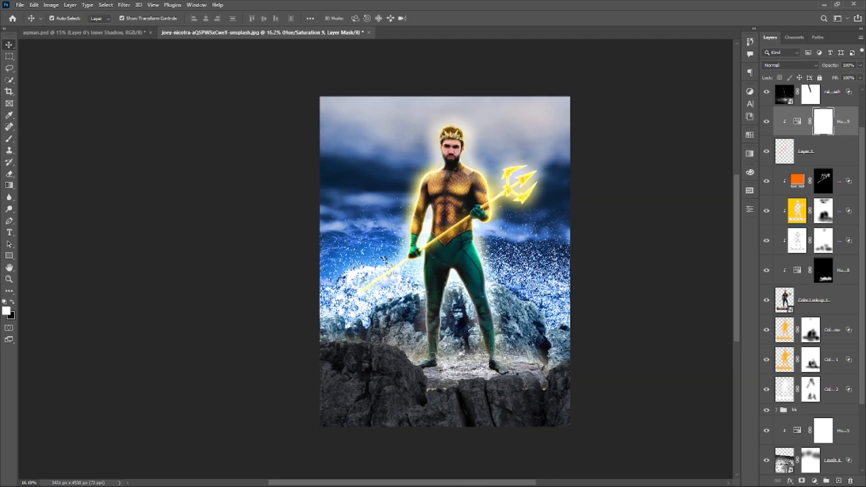
{"action": "left_click", "coordinate": [384, 478]}
{"action": "left_click_drag", "start_coordinate": [303, 267], "coordinate": [506, 311]}
{"action": "left_click_drag", "start_coordinate": [461, 184], "coordinate": [522, 278]}
{"action": "key", "text": "Return"}
Step: Move the particle layer to the top of the stack, stretch it to cover the canvas, and blend it with Linear Dodge (Add)
{"action": "left_click_drag", "start_coordinate": [807, 120], "coordinate": [814, 92]}
{"action": "left_click_drag", "start_coordinate": [516, 267], "coordinate": [575, 285]}
{"action": "key", "text": "Return"}
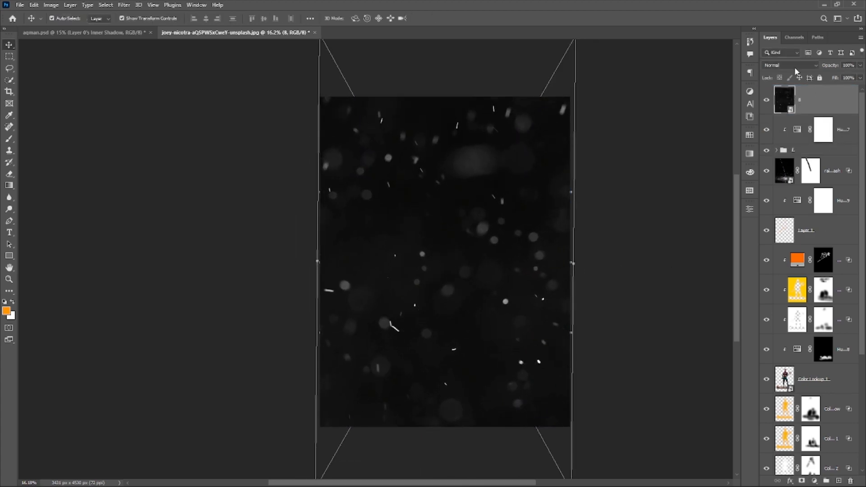
{"action": "left_click", "coordinate": [789, 65]}
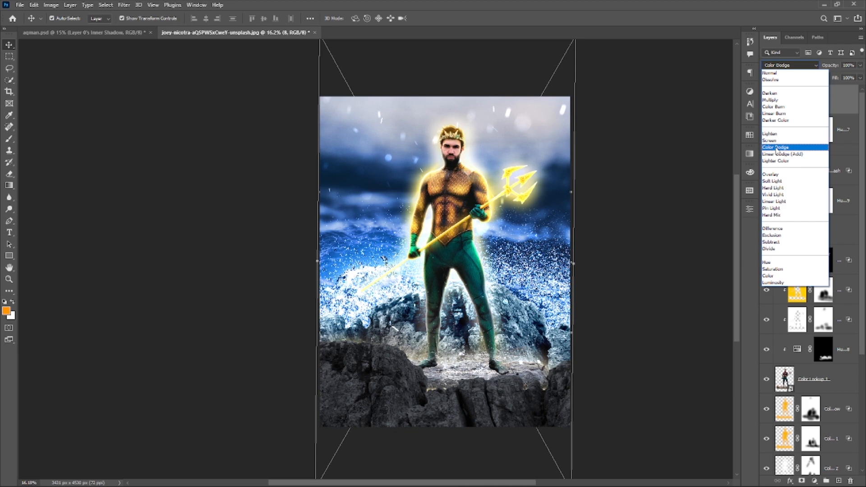
{"action": "left_click", "coordinate": [775, 154]}
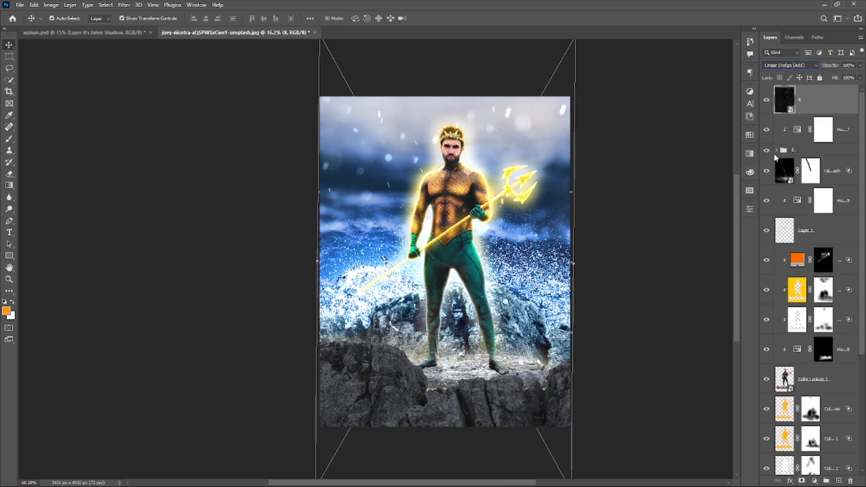
Step: Add a Levels adjustment clipped to the particle layer with input black 13, midtone 1.94 and white 255
{"action": "left_click", "coordinate": [814, 481]}
{"action": "left_click", "coordinate": [820, 362]}
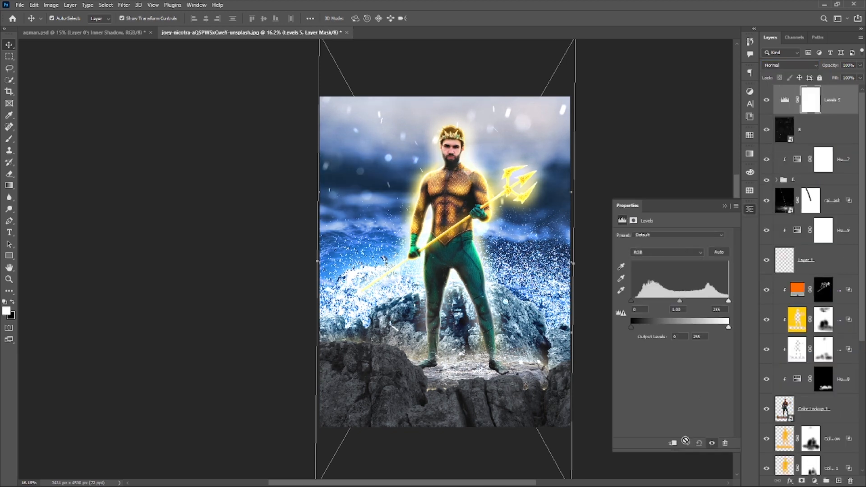
{"action": "left_click", "coordinate": [686, 442]}
{"action": "left_click_drag", "start_coordinate": [680, 302], "coordinate": [670, 301]}
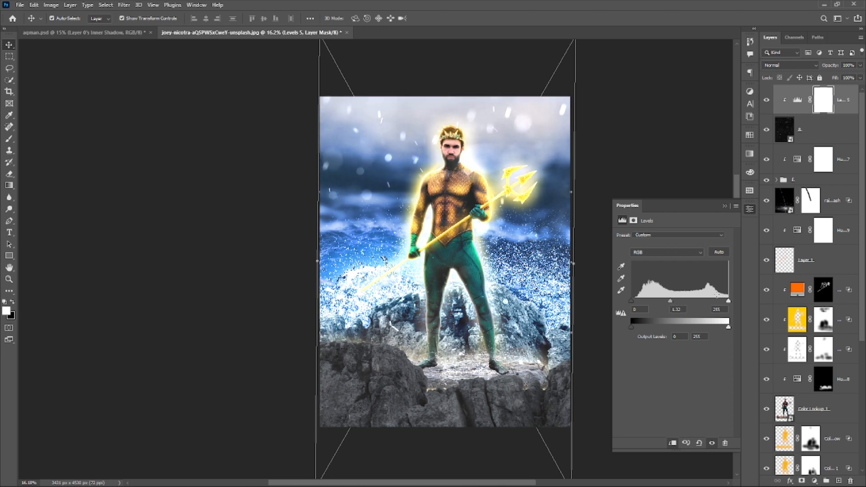
{"action": "left_click_drag", "start_coordinate": [728, 301], "coordinate": [705, 301]}
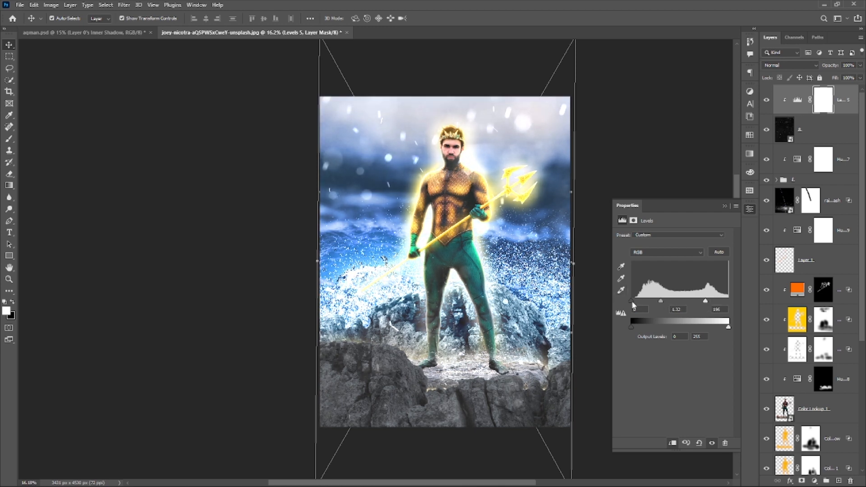
{"action": "left_click_drag", "start_coordinate": [631, 302], "coordinate": [636, 303]}
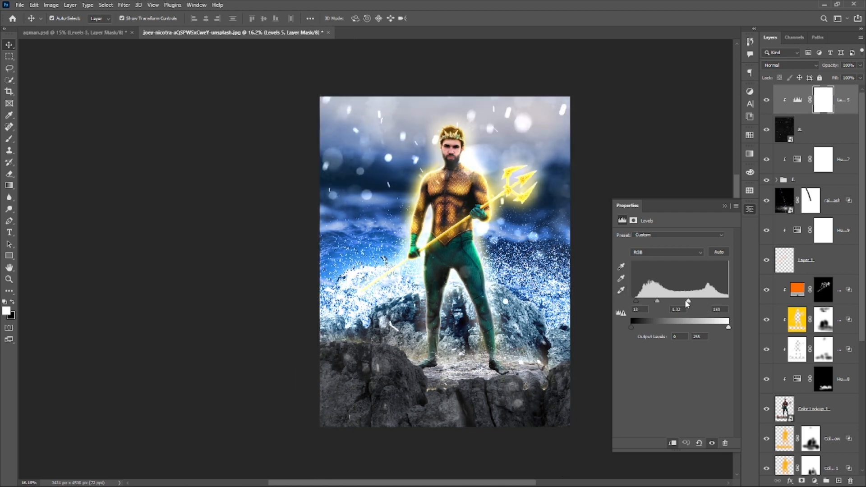
{"action": "left_click_drag", "start_coordinate": [685, 301], "coordinate": [736, 310]}
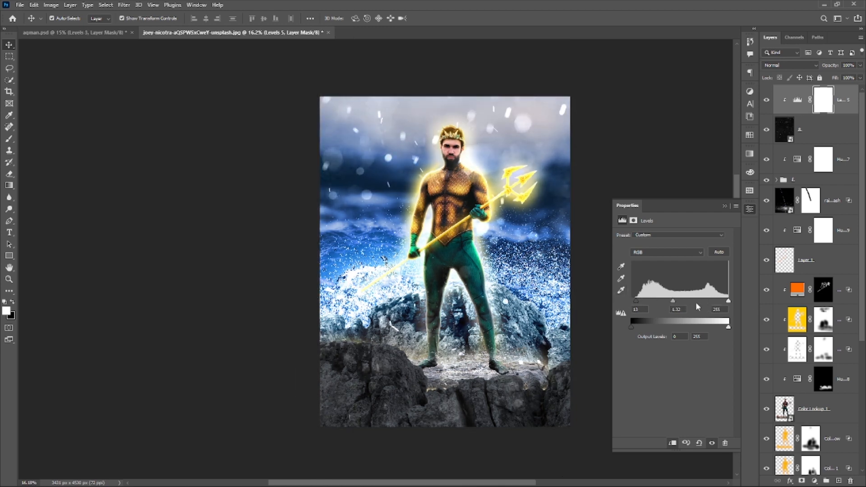
{"action": "left_click_drag", "start_coordinate": [672, 301], "coordinate": [660, 301]}
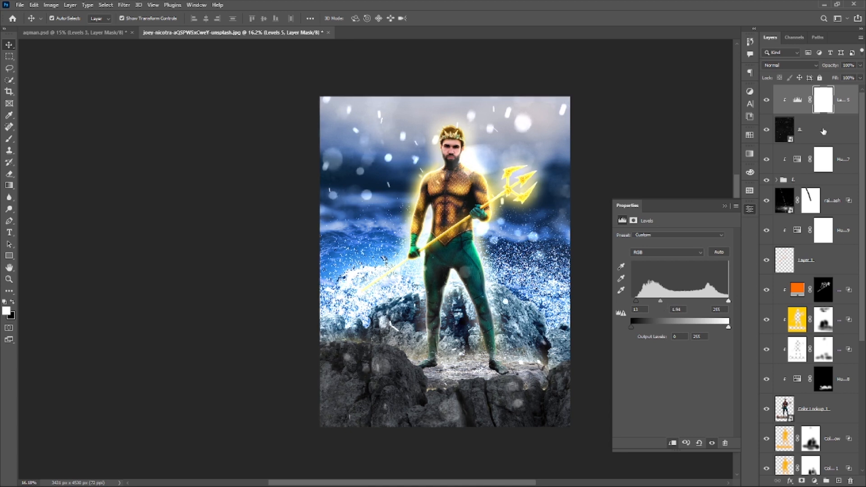
Step: Add a clipped Hue/Saturation adjustment above the particle layer's Levels and colorize the particles blue
{"action": "left_click", "coordinate": [831, 130]}
{"action": "left_click", "coordinate": [839, 104]}
{"action": "left_click", "coordinate": [814, 482]}
{"action": "left_click", "coordinate": [793, 375]}
{"action": "left_click", "coordinate": [672, 317]}
{"action": "left_click", "coordinate": [687, 270]}
{"action": "left_click_drag", "start_coordinate": [684, 286], "coordinate": [669, 305]}
{"action": "left_click", "coordinate": [724, 206]}
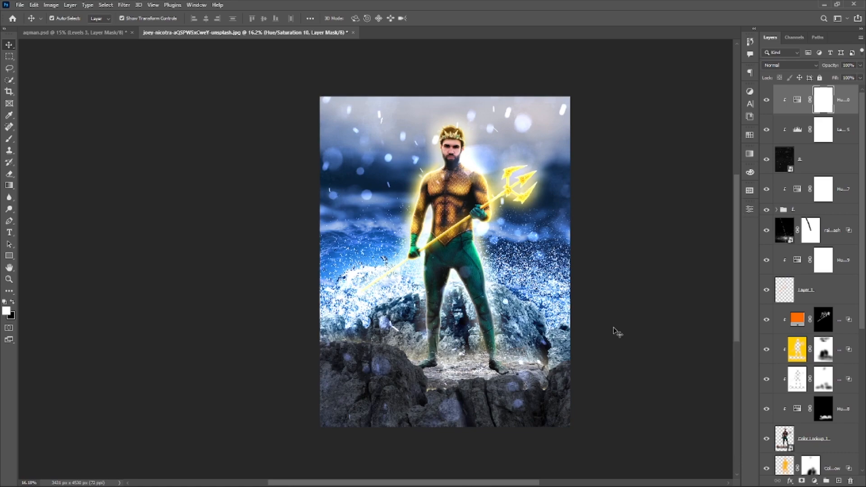